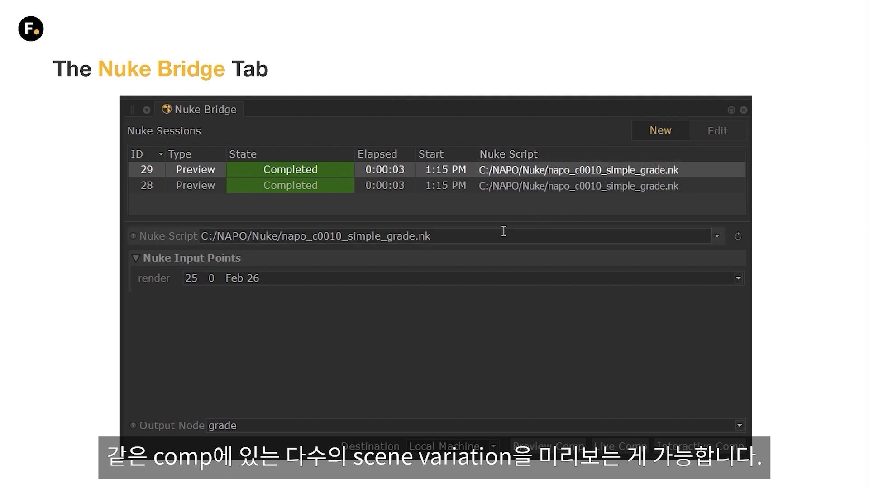
# Set the render input point of the Nuke script to the external image 26 from Feb 26.
pyautogui.moveTo(429, 236); pyautogui.dragTo(200, 236)
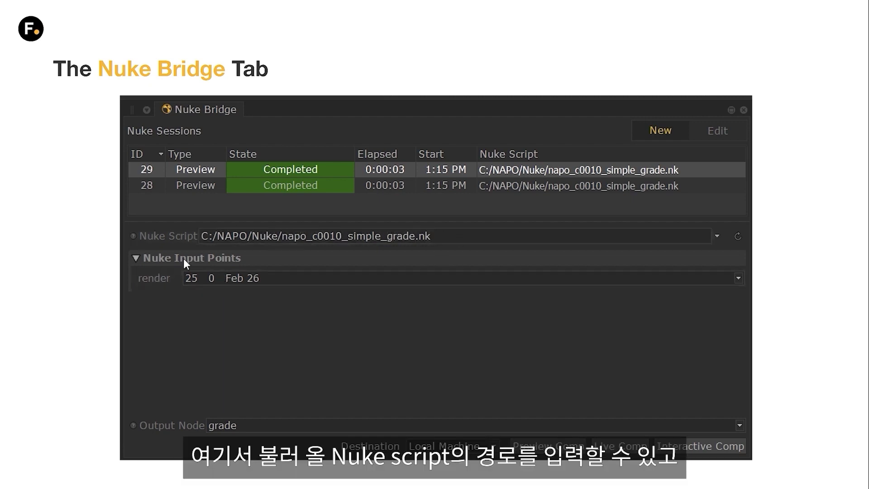
pyautogui.click(270, 278)
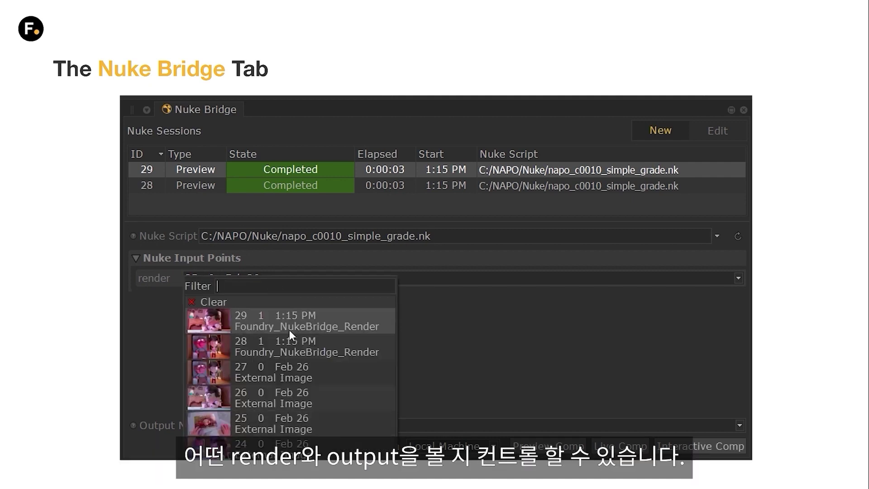
pyautogui.click(297, 418)
pyautogui.click(335, 279)
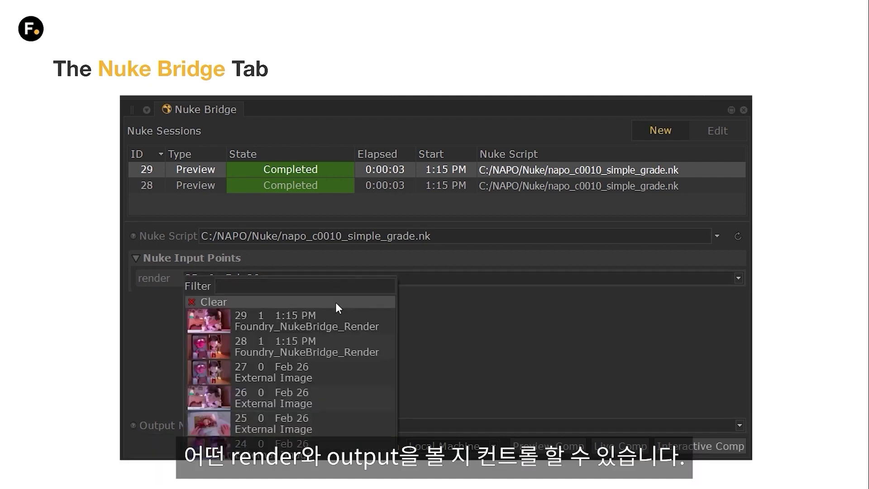
pyautogui.click(318, 392)
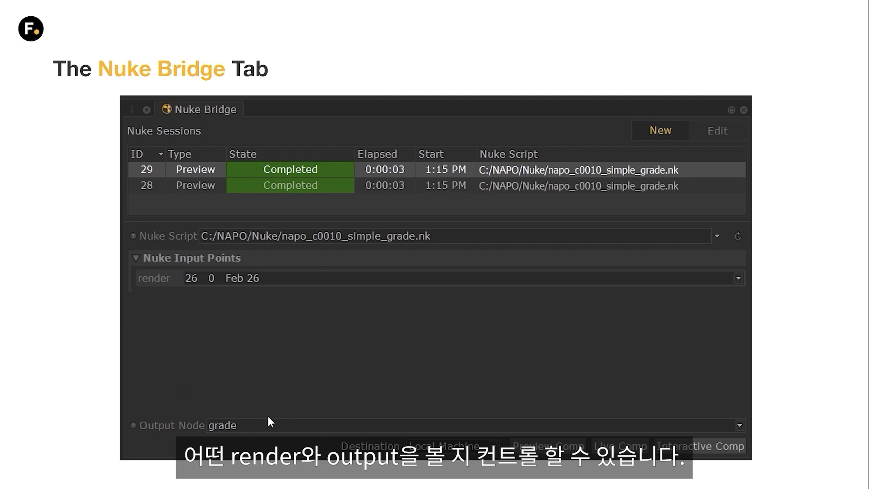
# Keep grade as the output node and choose Local Machine as the comp's destination.
pyautogui.click(250, 426)
pyautogui.click(251, 428)
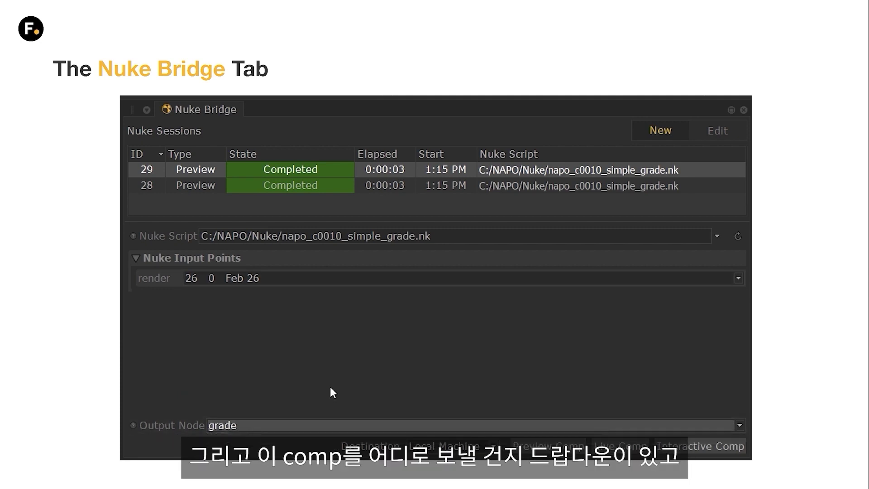
pyautogui.click(489, 447)
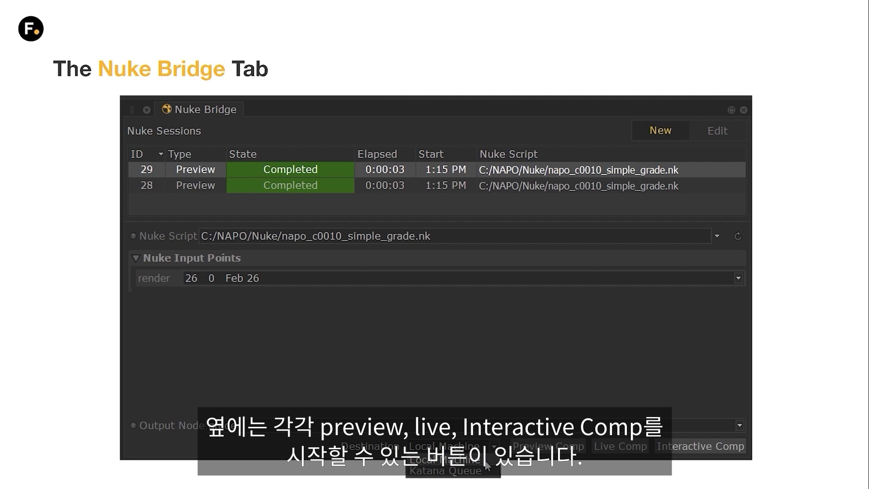
pyautogui.click(484, 462)
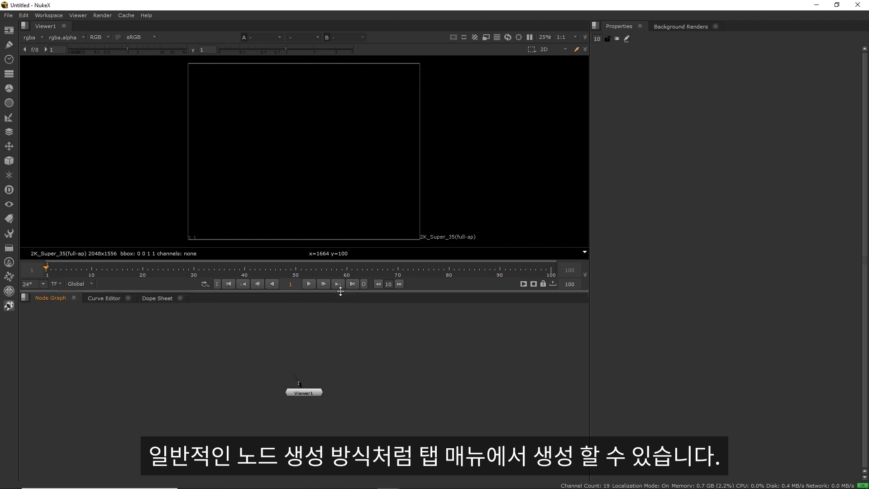
# Enlarge the node graph area and look up the Katana nodes in the node search and the Katana node group.
pyautogui.moveTo(340, 292); pyautogui.dragTo(340, 267)
pyautogui.press('Tab')
pyautogui.write('kata')
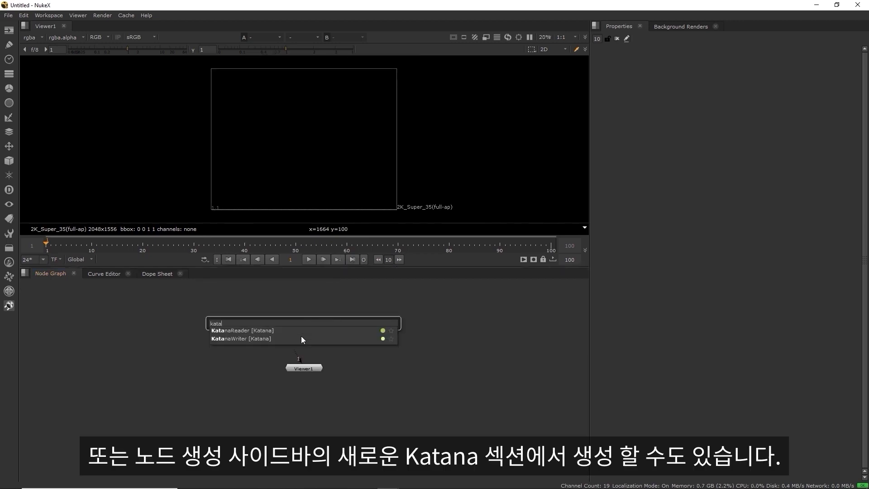
pyautogui.press('Escape')
pyautogui.click(10, 305)
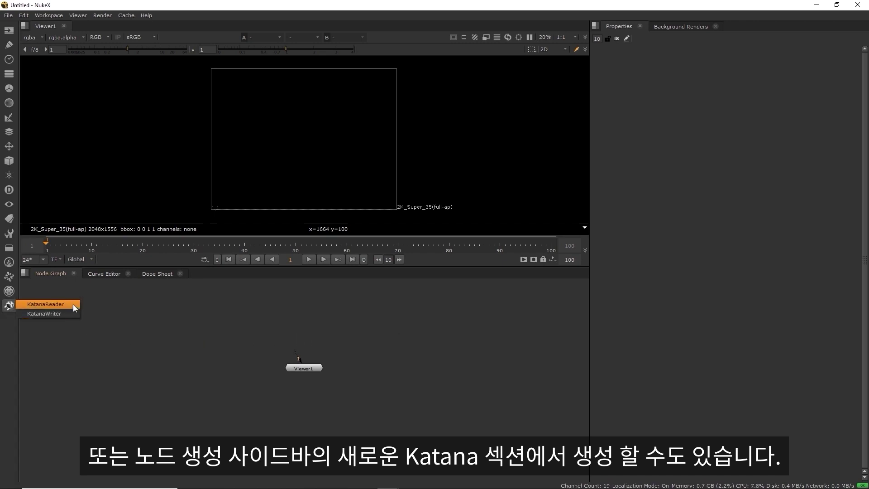
pyautogui.press('Escape')
# Move the Viewer node lower and place a KatanaReader node above it in the node graph.
pyautogui.moveTo(294, 366); pyautogui.dragTo(314, 409)
pyautogui.click(276, 342)
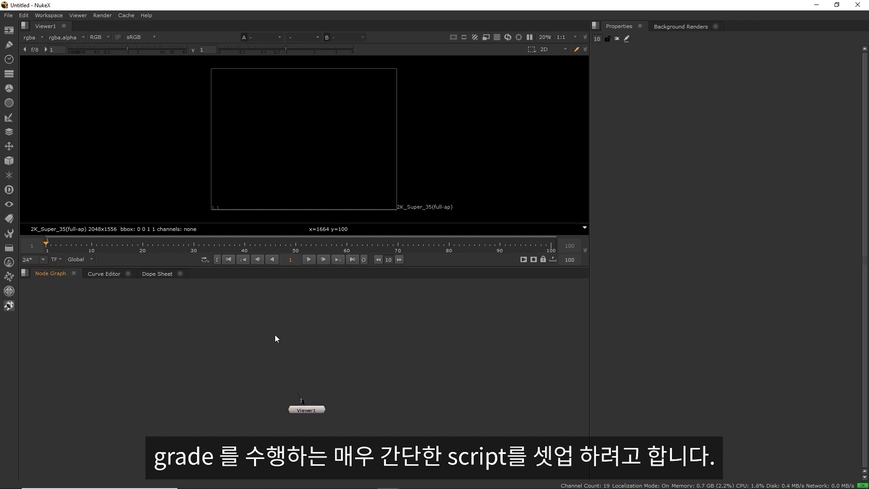
pyautogui.click(9, 306)
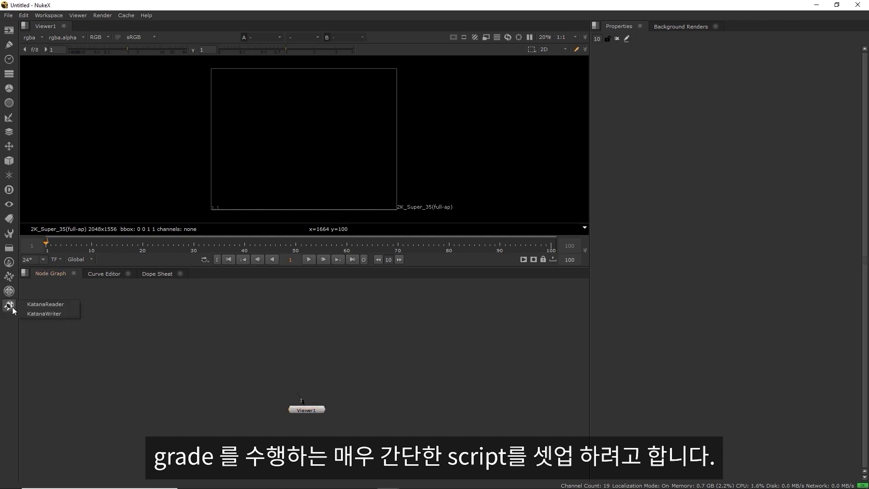
pyautogui.click(55, 304)
pyautogui.moveTo(278, 351); pyautogui.dragTo(308, 317)
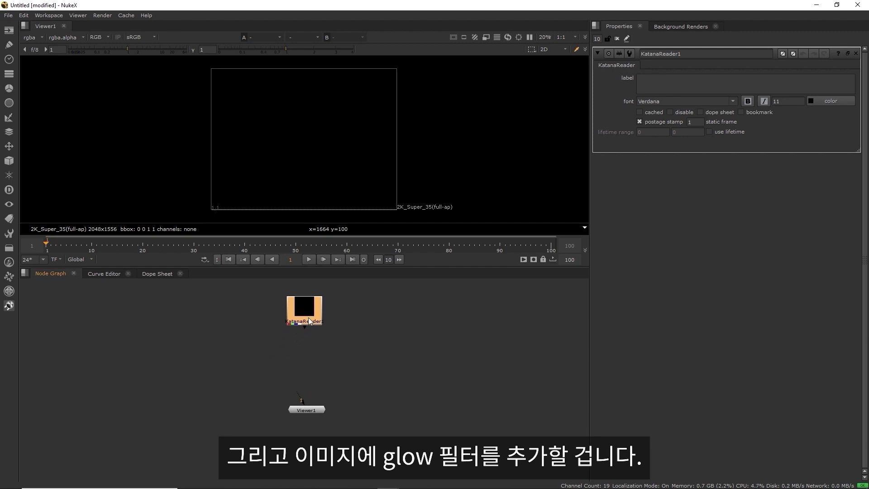
# Add a Grade node below the KatanaReader, followed by a Glow filter node connected to the Grade.
pyautogui.press('g')
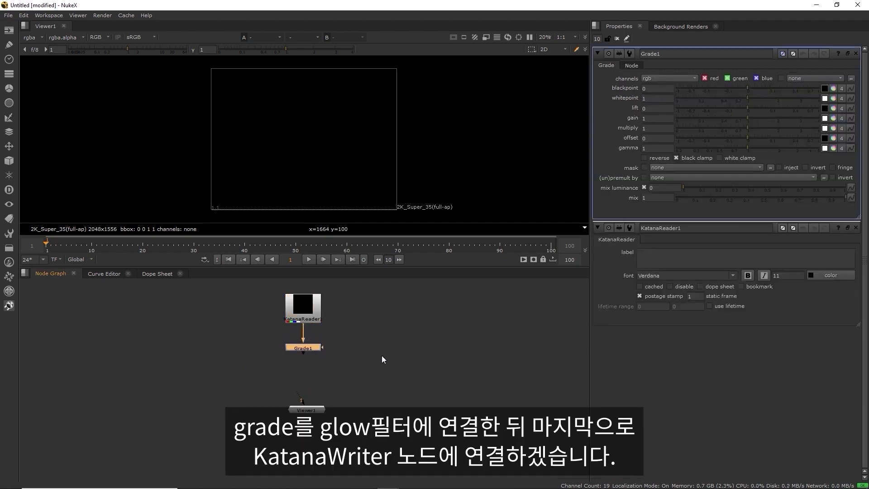
pyautogui.press('Tab')
pyautogui.write('glow')
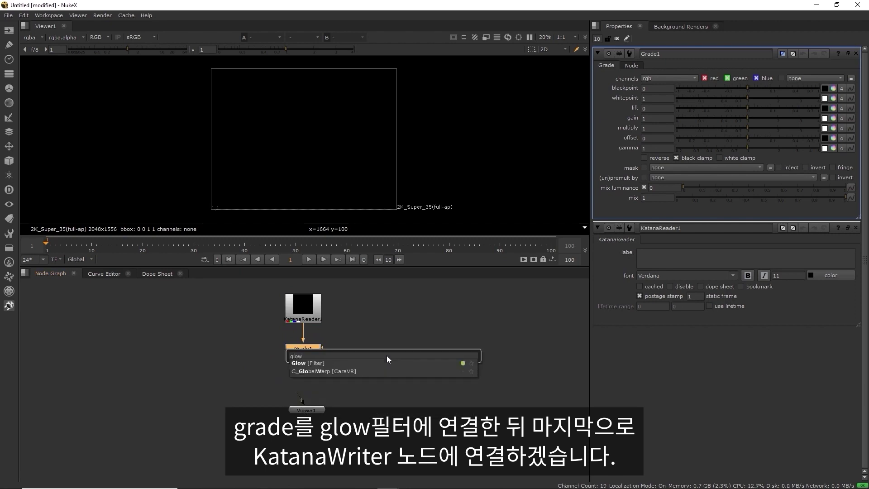
pyautogui.click(317, 362)
# Add a KatanaWriter node after the Glow and line up the connected Viewer node beneath it.
pyautogui.press('Tab')
pyautogui.write('katana')
pyautogui.click(48, 316)
pyautogui.moveTo(302, 399); pyautogui.dragTo(306, 417)
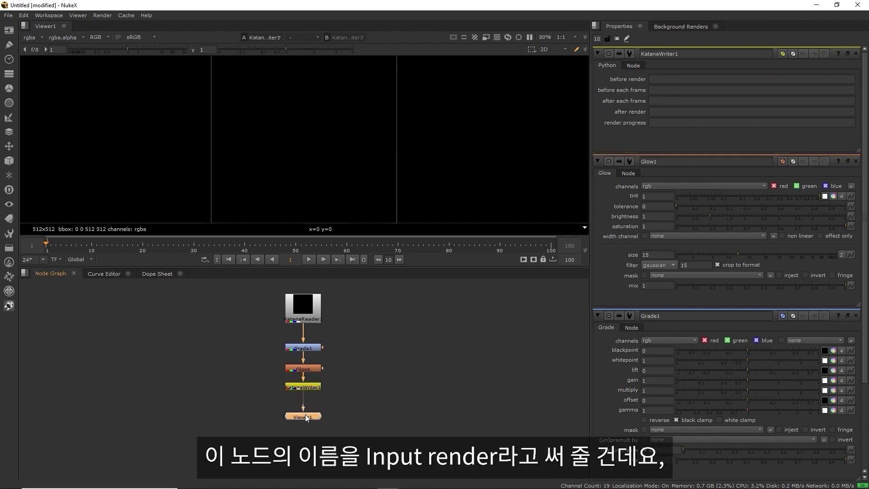
pyautogui.moveTo(310, 385); pyautogui.dragTo(313, 386)
pyautogui.moveTo(312, 416); pyautogui.dragTo(316, 418)
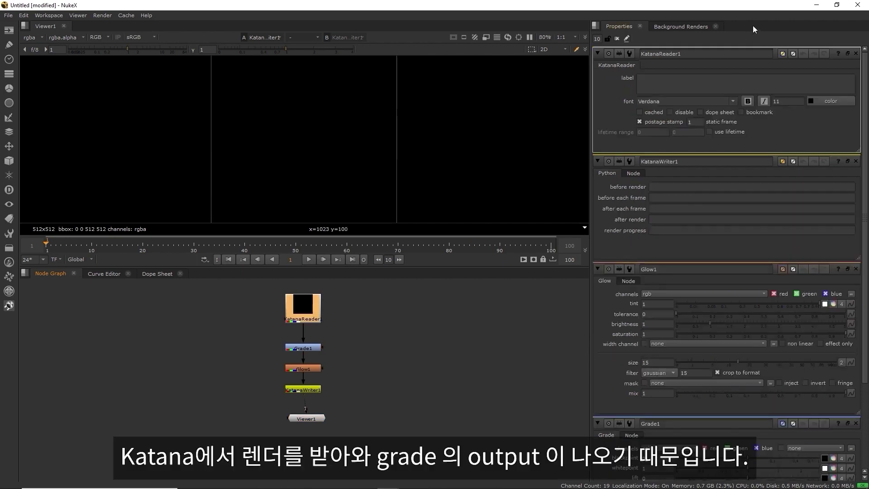
# Rename the KatanaReader node as render.
pyautogui.doubleClick(714, 54)
pyautogui.press('BackSpace')
pyautogui.write('render')
pyautogui.press('Return')
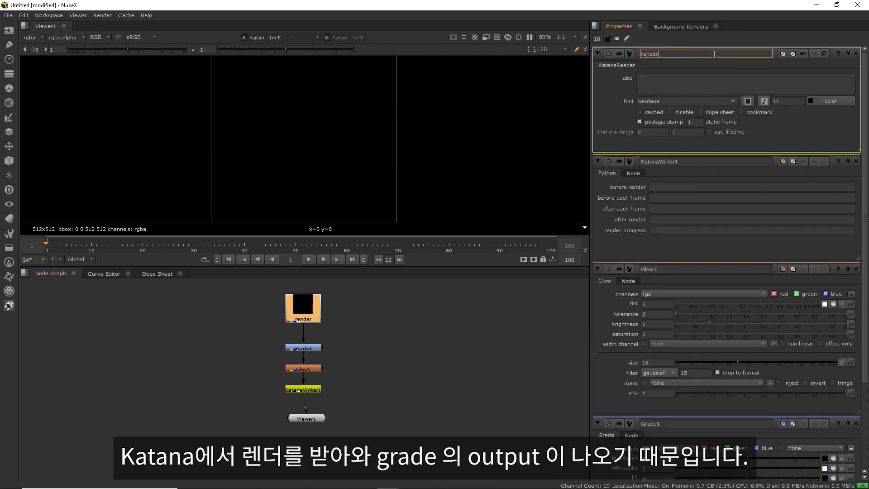
# Rename the KatanaWriter node as grade.
pyautogui.doubleClick(312, 390)
pyautogui.doubleClick(670, 54)
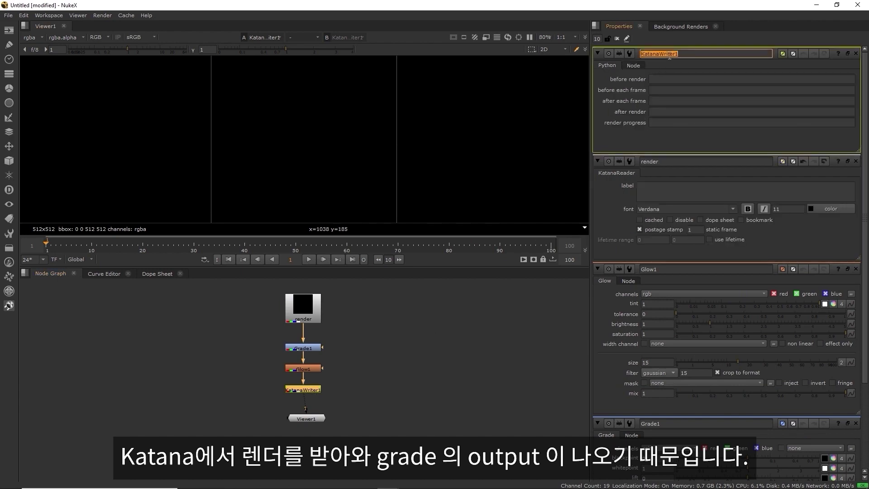
pyautogui.write('grade')
pyautogui.press('Return')
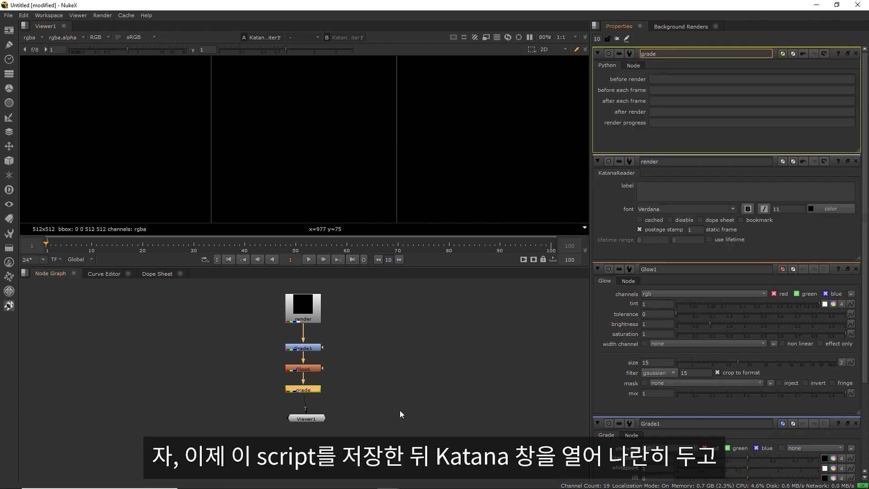
# Align the Viewer under the writer node and save the script as napo_c008_simple_grade.nk in C:/NAPO/Nuke.
pyautogui.moveTo(319, 421); pyautogui.dragTo(315, 420)
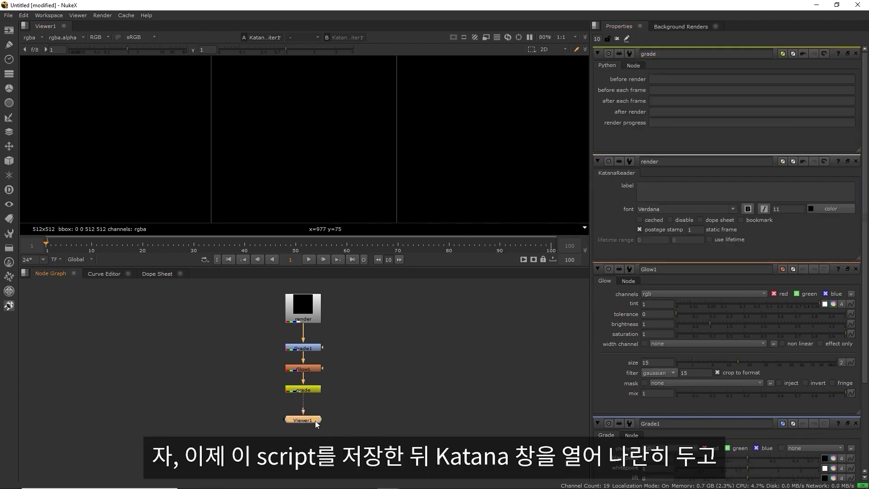
pyautogui.click(8, 15)
pyautogui.click(44, 72)
pyautogui.click(381, 172)
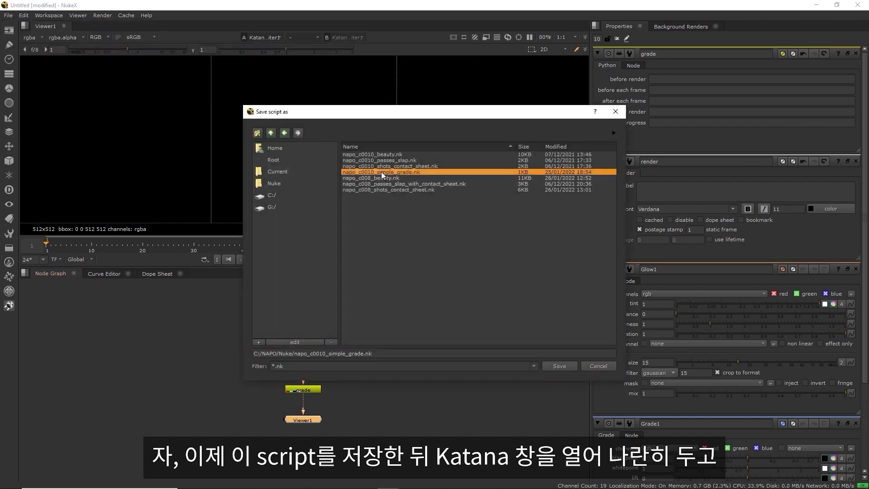
pyautogui.click(323, 353)
pyautogui.press('BackSpace')
pyautogui.press('BackSpace')
pyautogui.write('8')
pyautogui.press('Return')
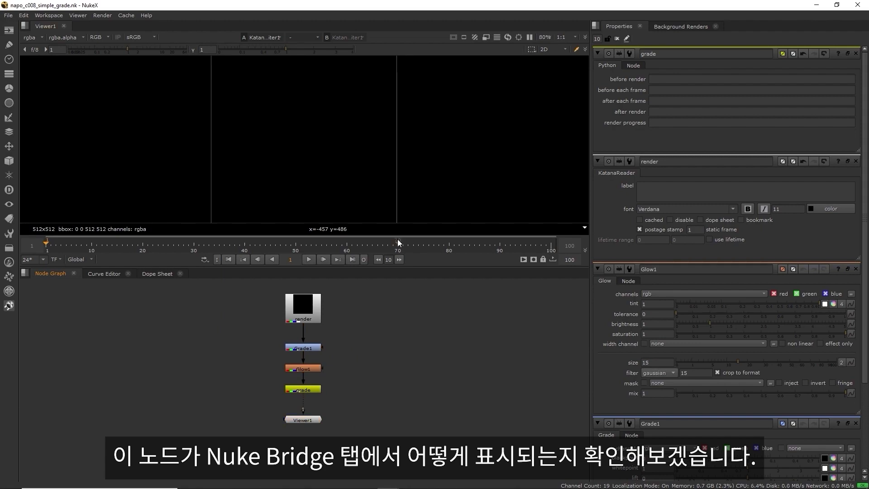
# Arrange the Nuke window beside Katana, then add a Nuke Bridge tab in Katana and maximize its pane.
pyautogui.moveTo(413, 6); pyautogui.dragTo(865, 125)
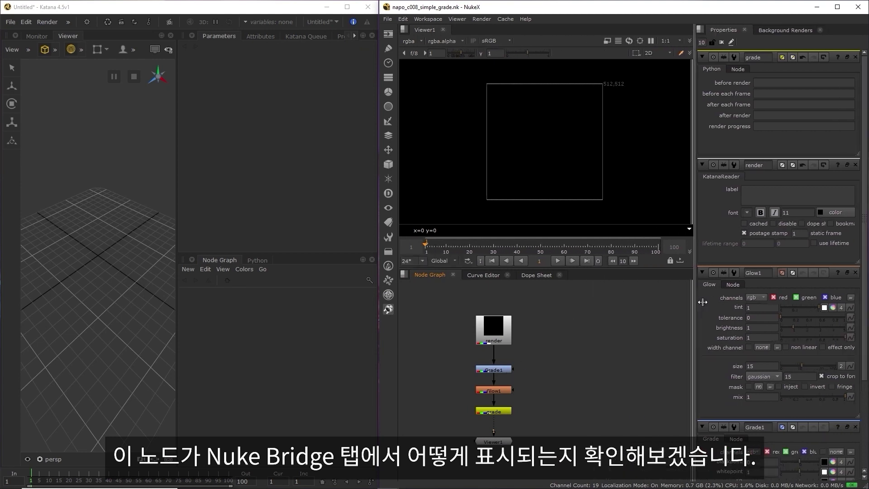
pyautogui.click(192, 36)
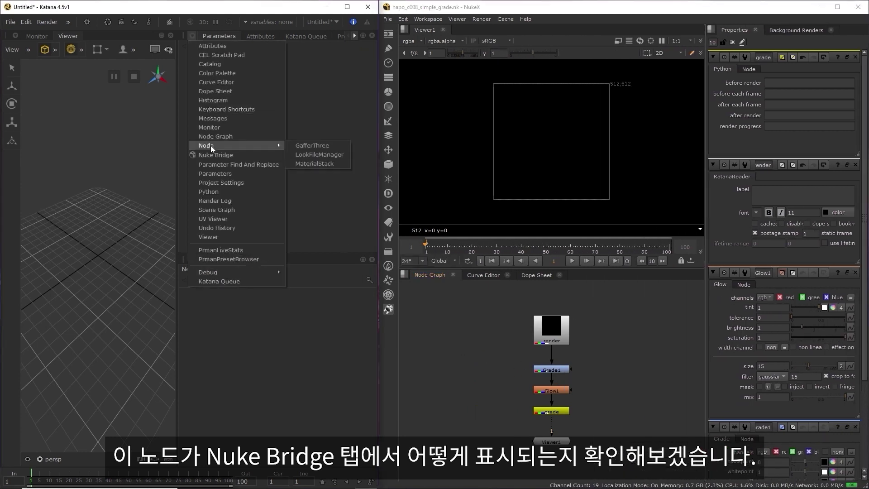
pyautogui.click(249, 157)
pyautogui.press('space')
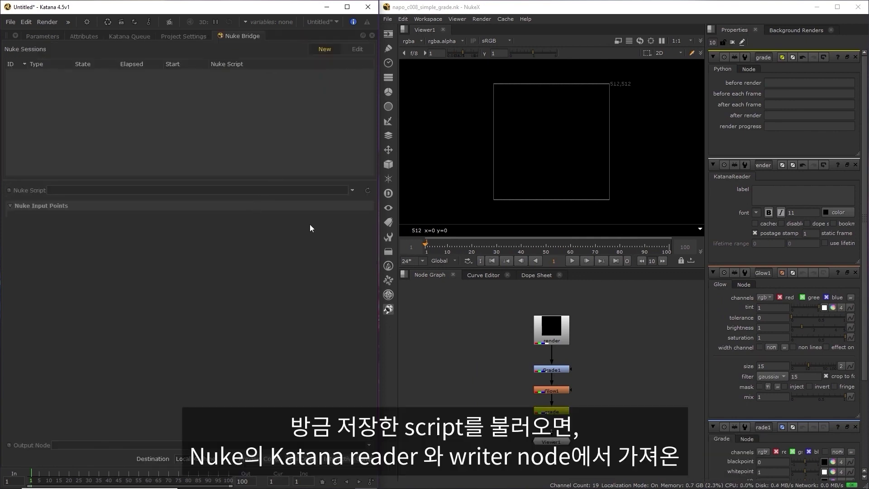
# Load napo_c008_simple_grade.nk as the Nuke script in the Nuke Bridge.
pyautogui.click(369, 203)
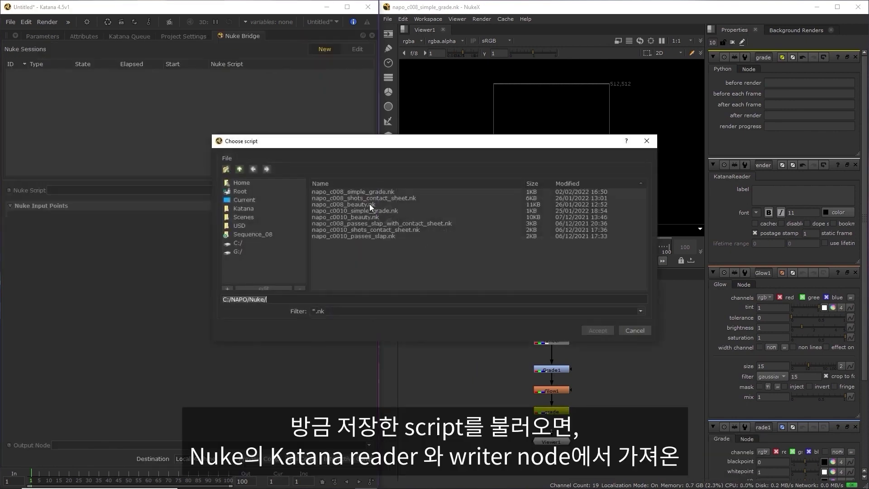
pyautogui.click(380, 191)
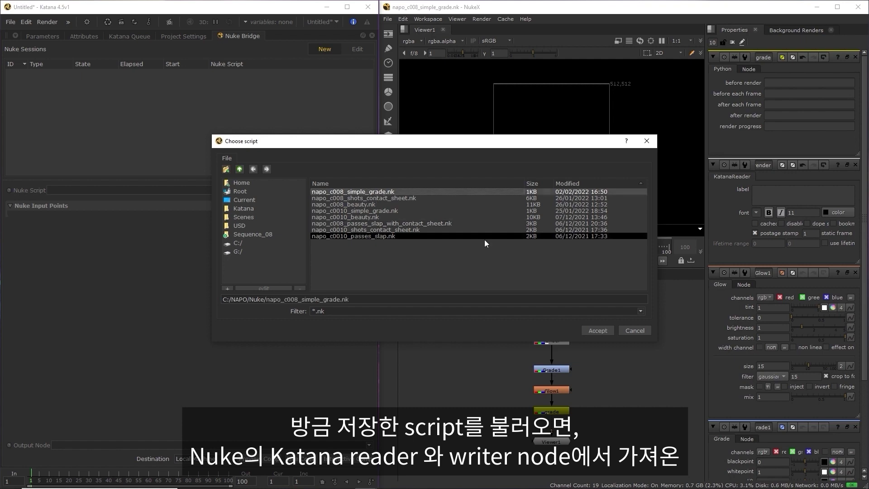
pyautogui.click(590, 331)
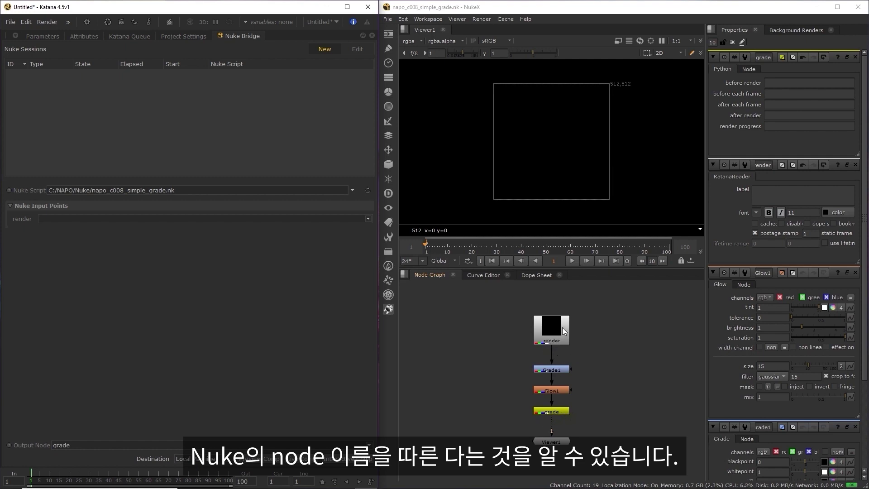
# In Nuke, shift the render node aside and add a second KatanaReader node next to it.
pyautogui.moveTo(562, 328); pyautogui.dragTo(516, 305)
pyautogui.click(580, 313)
pyautogui.press('Tab')
pyautogui.write('kata')
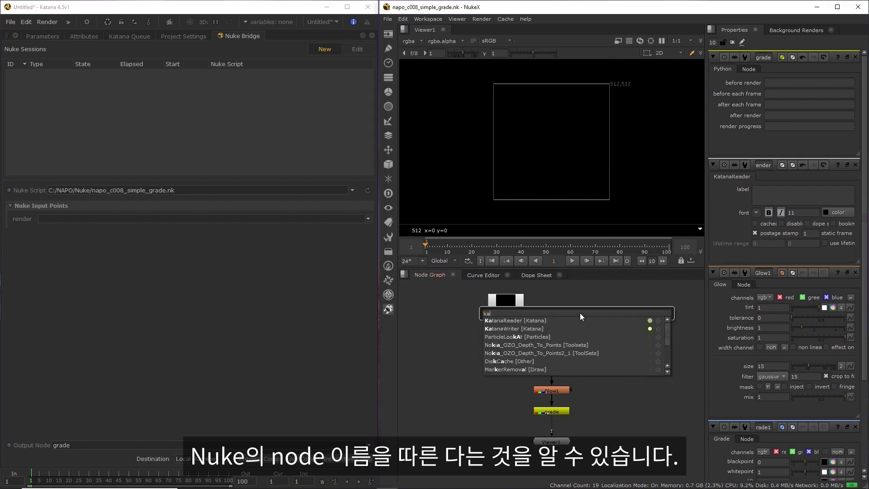
pyautogui.click(543, 320)
pyautogui.moveTo(582, 311); pyautogui.dragTo(596, 311)
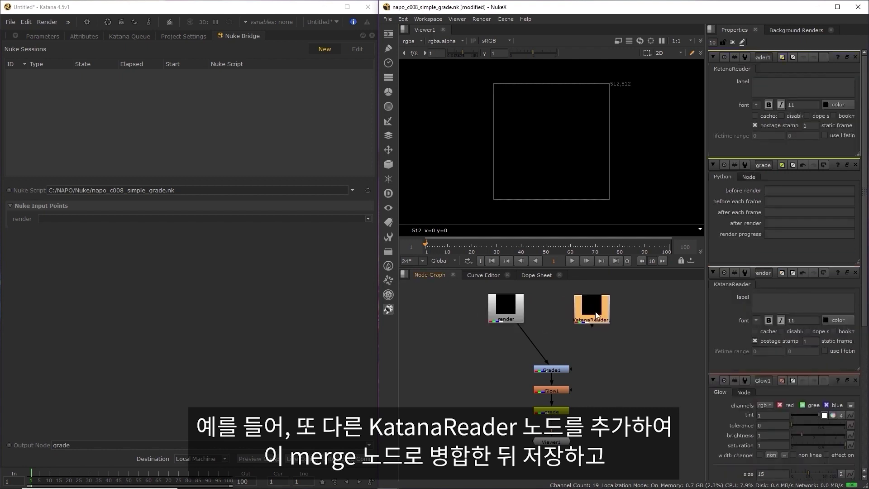
# Merge the render and new KatanaReader nodes with a Merge node feeding Grade1, and nudge the new reader into place.
pyautogui.moveTo(479, 332); pyautogui.dragTo(637, 289)
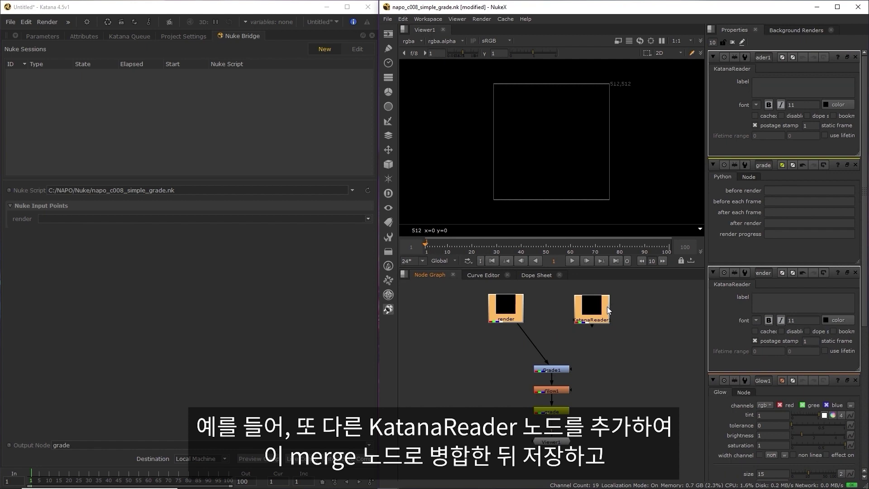
pyautogui.press('m')
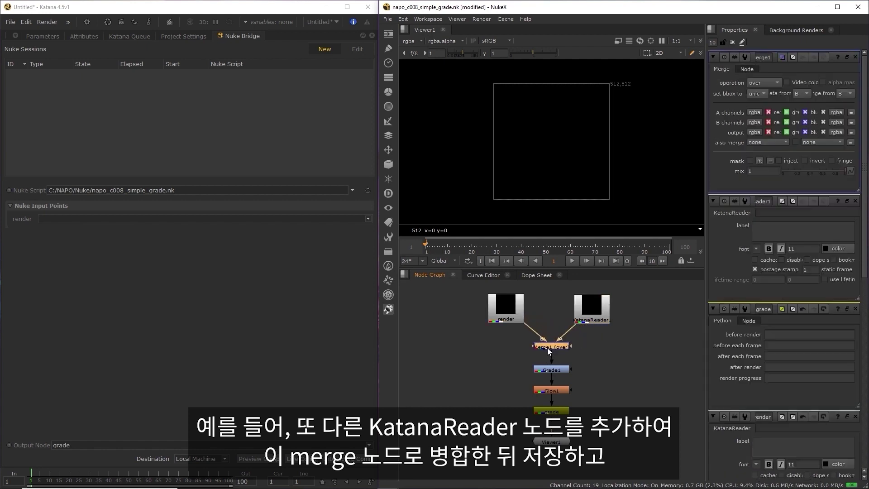
pyautogui.moveTo(604, 313); pyautogui.dragTo(606, 311)
pyautogui.click(608, 341)
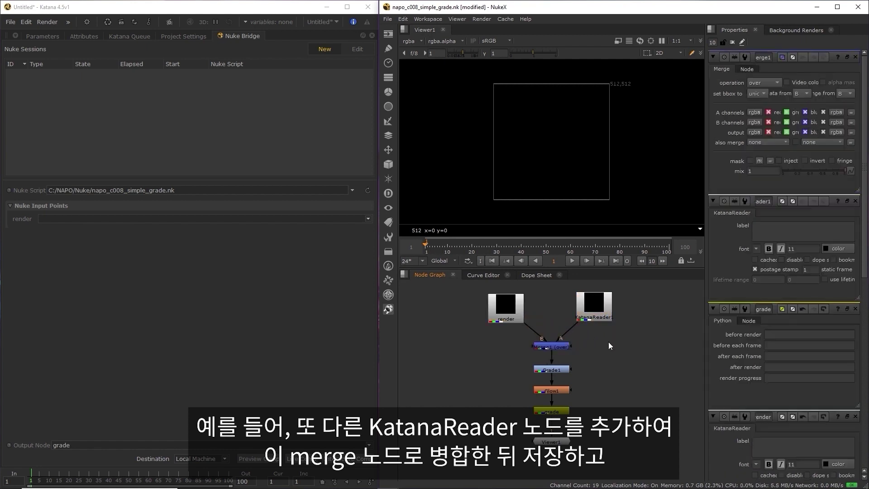
# Save the Nuke script and reload it in Katana's Nuke Bridge.
pyautogui.hotkey('ctrl', 's')
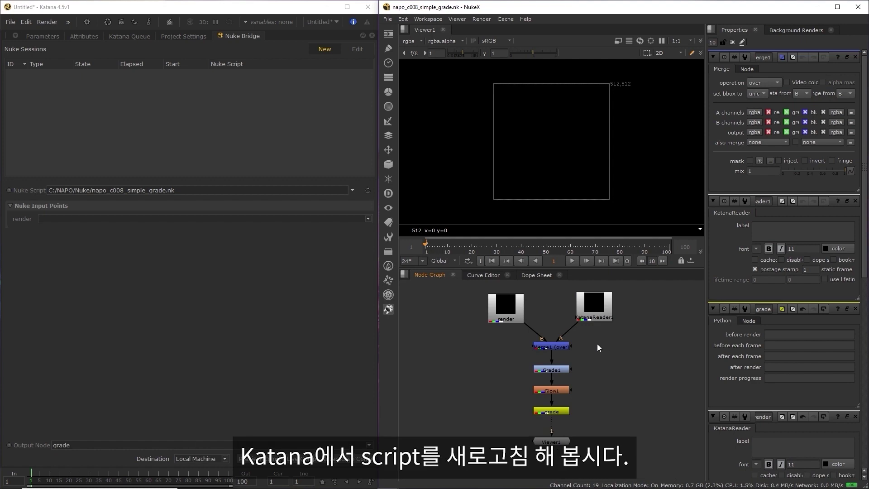
pyautogui.click(369, 192)
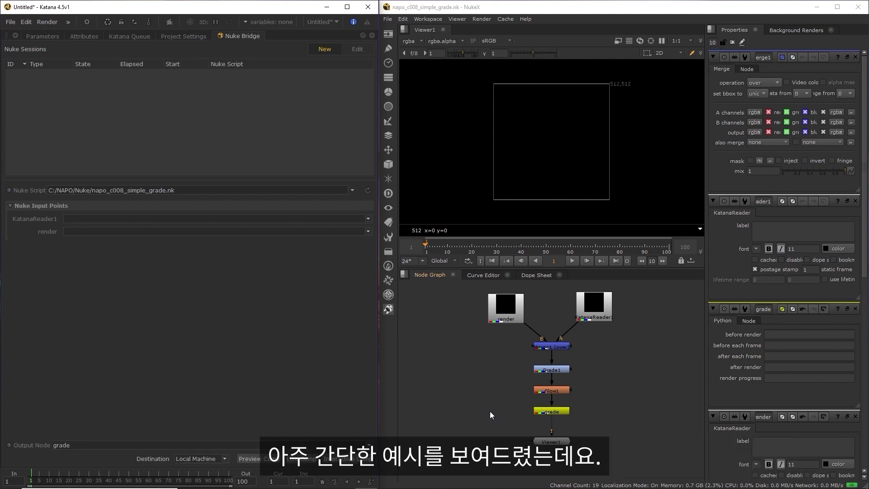
# In Nuke, delete the Merge node and the second KatanaReader node, and move the render node back above the Grade1 chain.
pyautogui.click(561, 346)
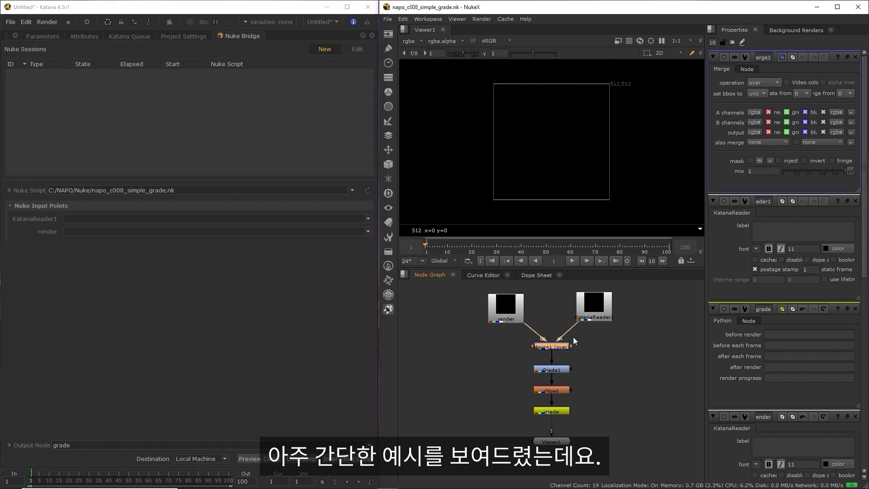
pyautogui.press('Delete')
pyautogui.click(586, 316)
pyautogui.press('Delete')
pyautogui.moveTo(519, 317); pyautogui.dragTo(564, 337)
pyautogui.click(606, 338)
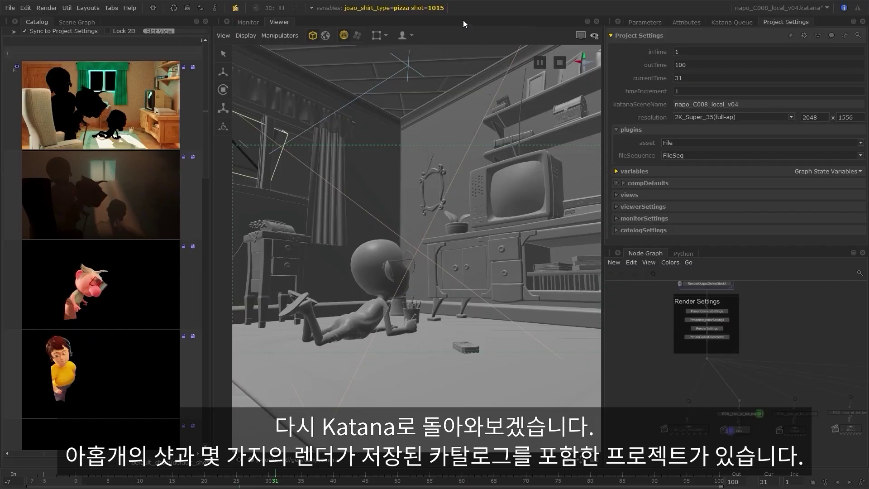
# In the Katana project napo_C008_local_v04, review the shot variable's options and browse the renders stored in the Catalog.
pyautogui.click(393, 8)
pyautogui.click(432, 53)
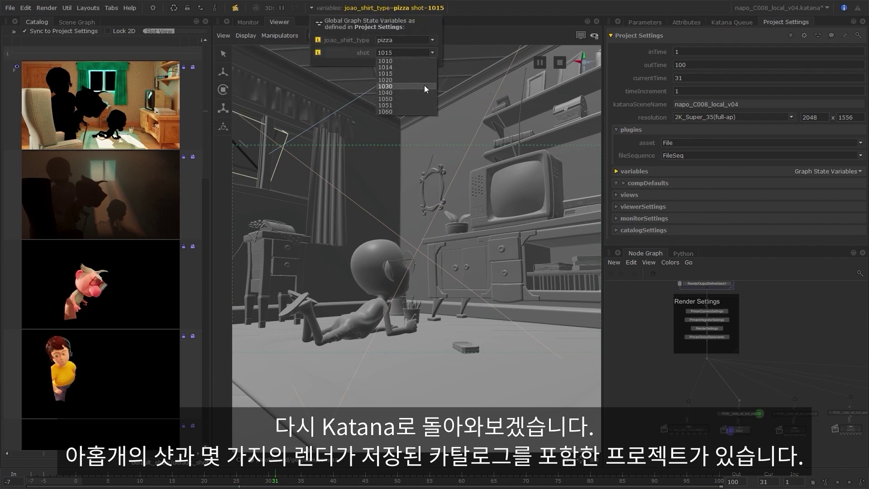
pyautogui.click(432, 53)
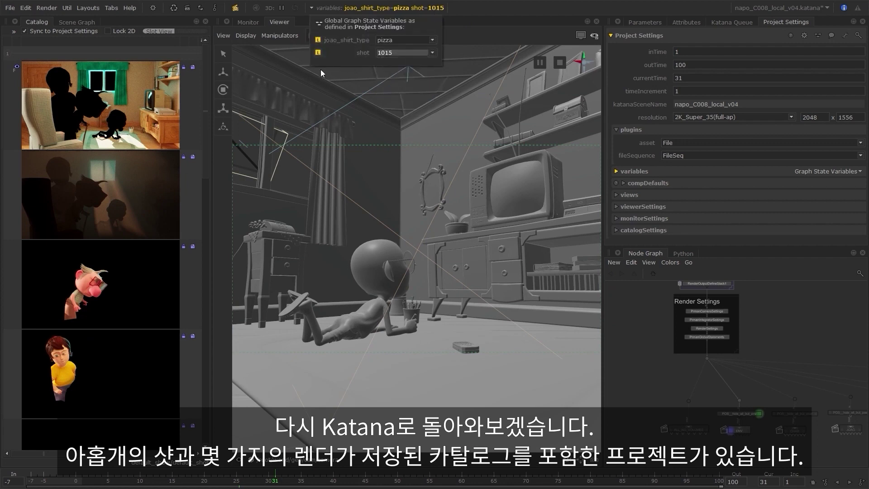
pyautogui.moveTo(204, 87); pyautogui.dragTo(224, 211)
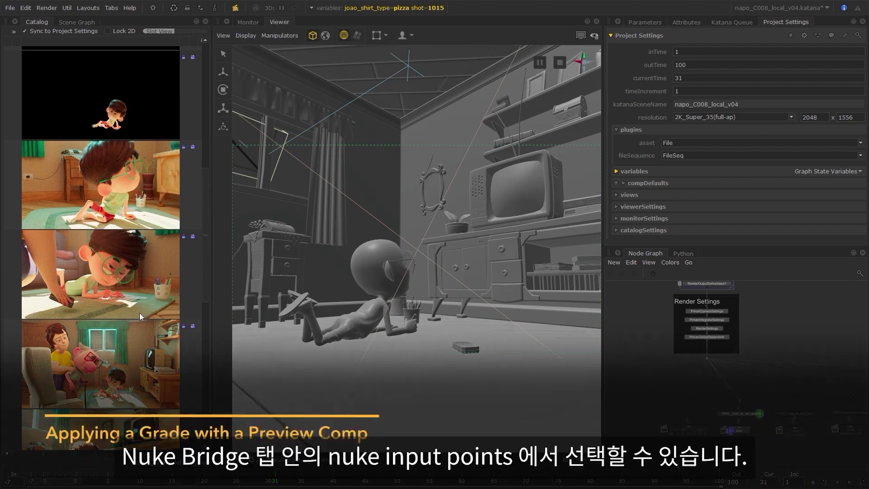
# Open the Nuke Bridge, widen its pane, and load napo_c008_simple_grade.nk as the Nuke script.
pyautogui.click(617, 21)
pyautogui.click(619, 140)
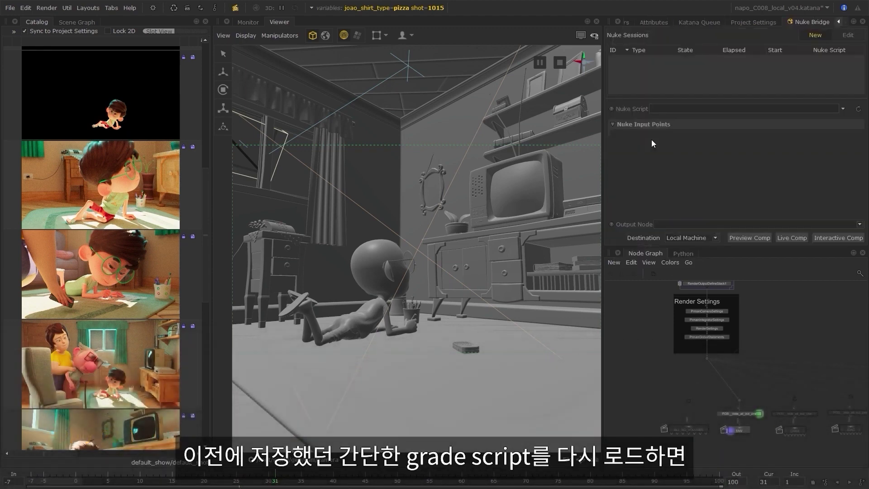
pyautogui.moveTo(602, 141); pyautogui.dragTo(527, 158)
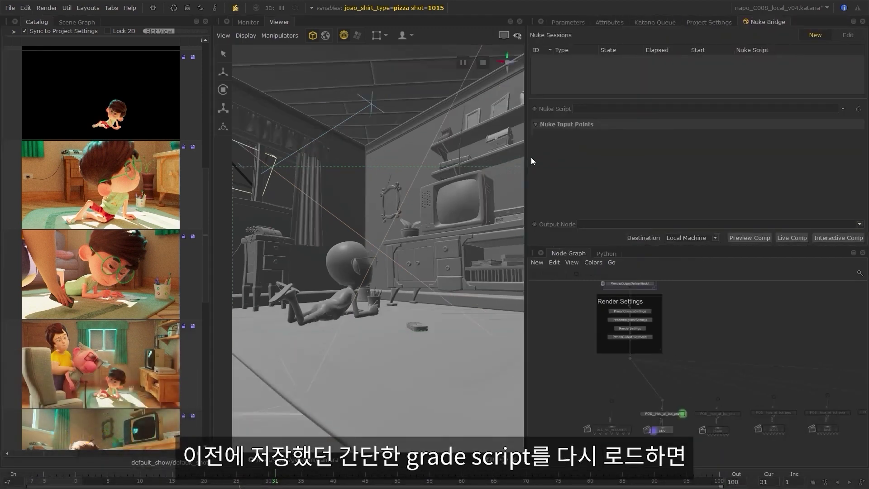
pyautogui.click(841, 109)
pyautogui.click(841, 121)
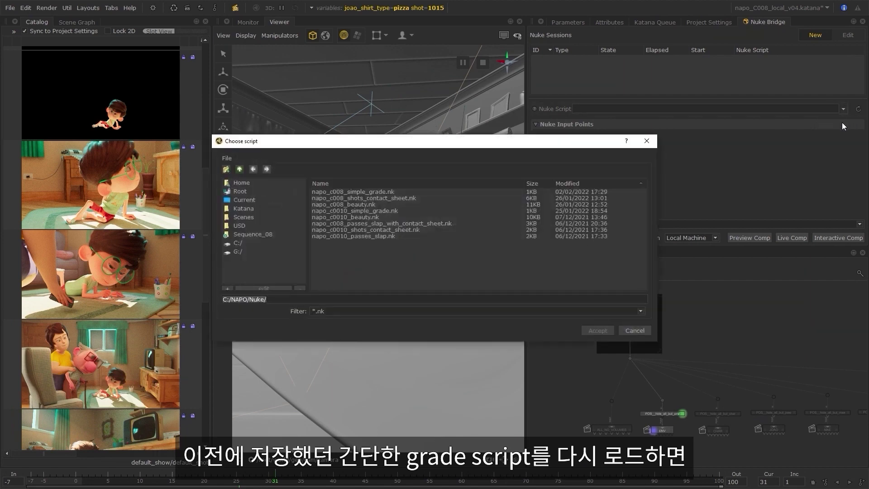
pyautogui.click(405, 192)
pyautogui.click(597, 330)
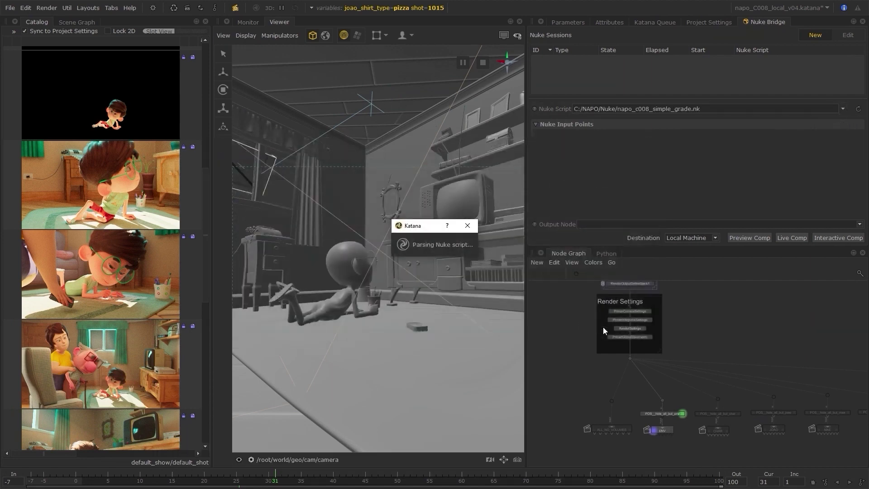
# Assign Catalog entry 36 (frame 61, ALL_WITH_VOLUMES) to the render input point and start a Preview Comp.
pyautogui.moveTo(206, 221); pyautogui.dragTo(207, 86)
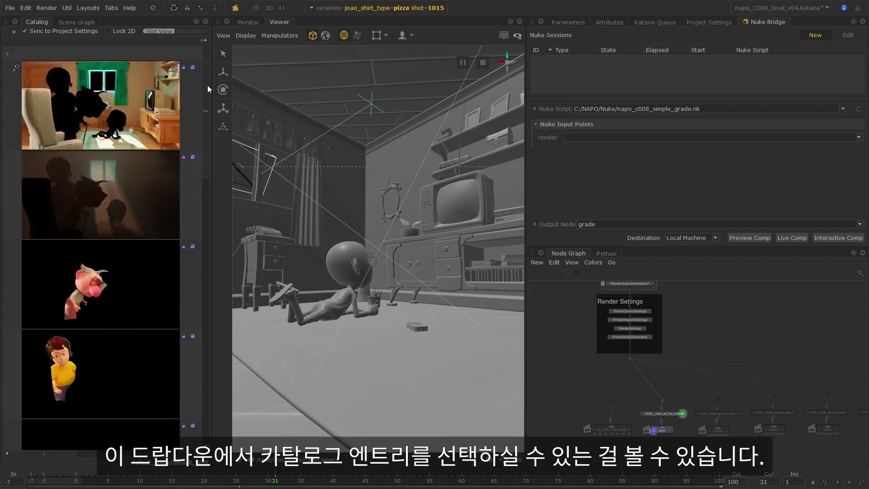
pyautogui.click(692, 137)
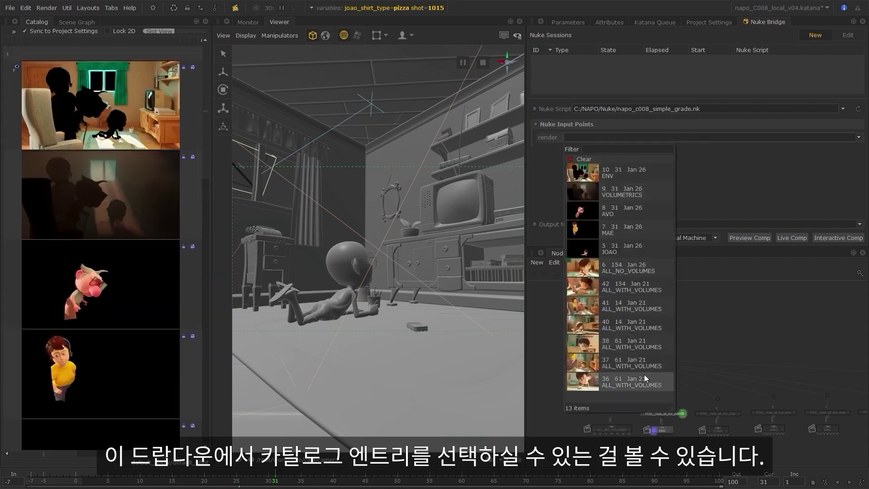
pyautogui.click(666, 381)
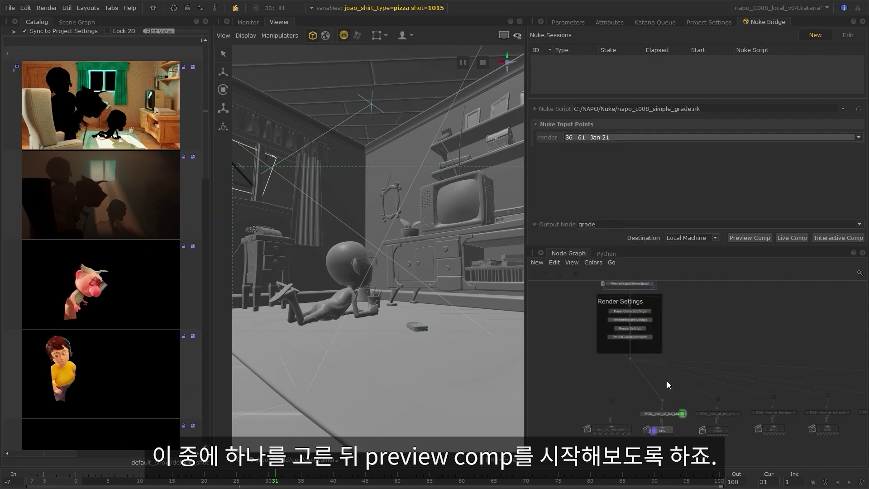
pyautogui.click(758, 239)
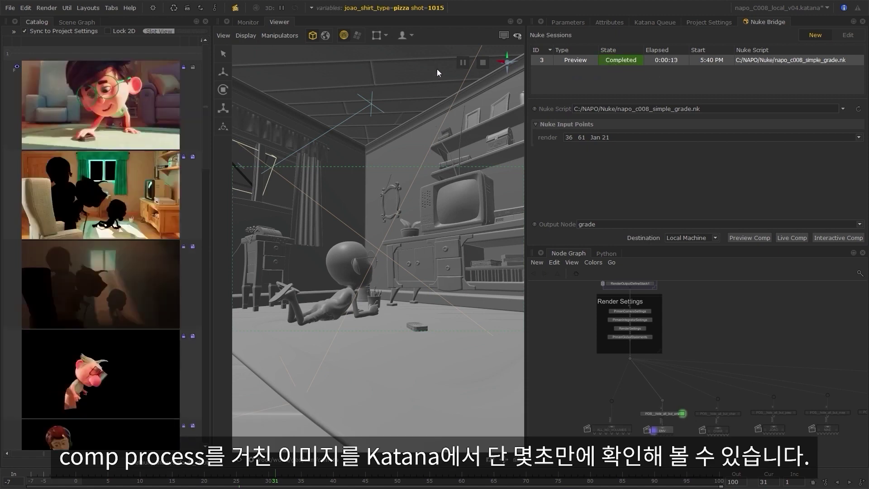
# Show the graded comp in the Monitor, fit the image to the view, and widen the Monitor pane.
pyautogui.click(249, 23)
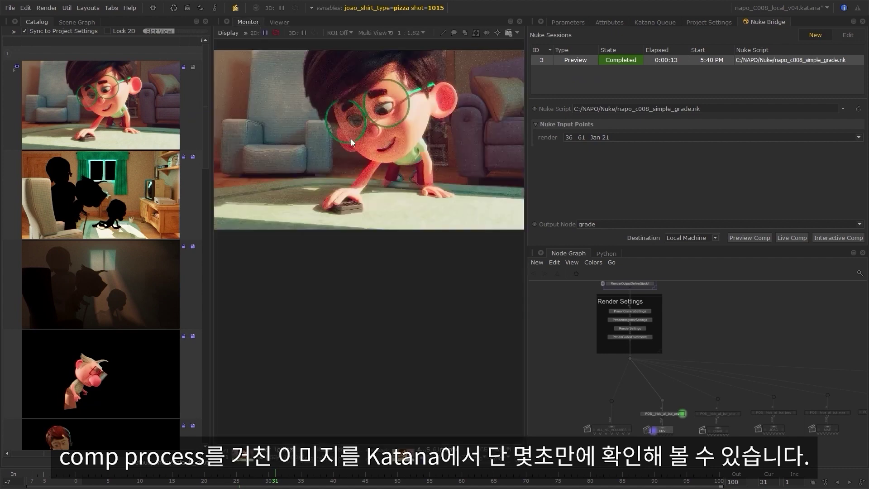
pyautogui.press('f')
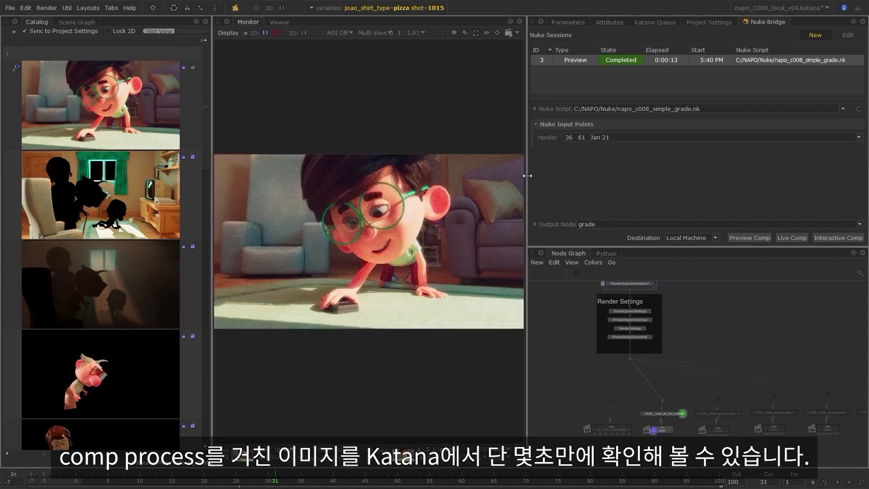
pyautogui.moveTo(524, 177); pyautogui.dragTo(557, 180)
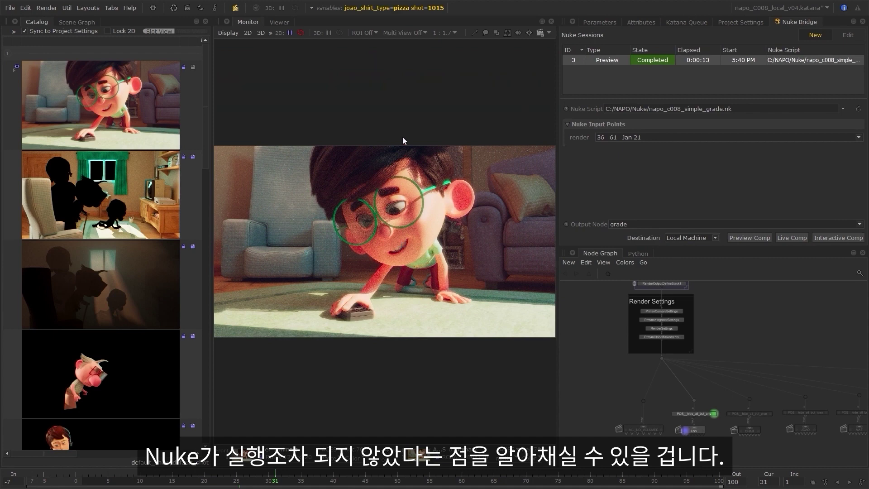
# Split the Monitor horizontally and fit both images to compare the graded comp with the original render.
pyautogui.click(409, 33)
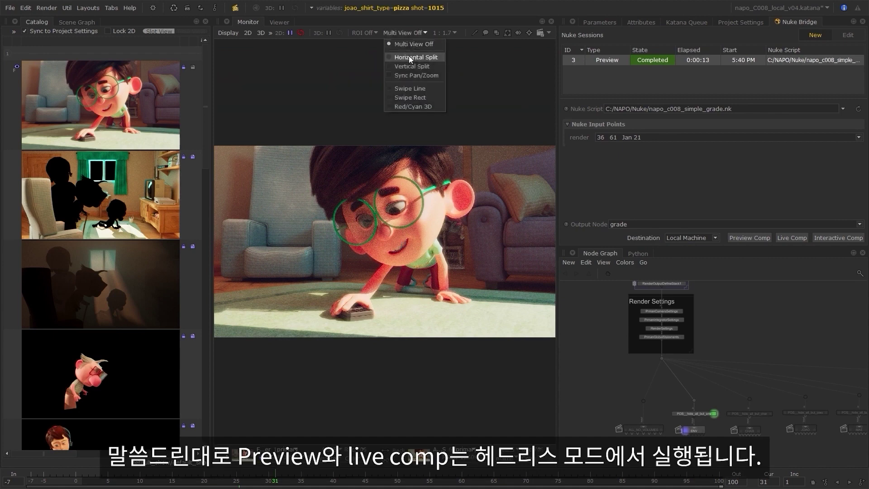
pyautogui.click(408, 57)
pyautogui.press('f')
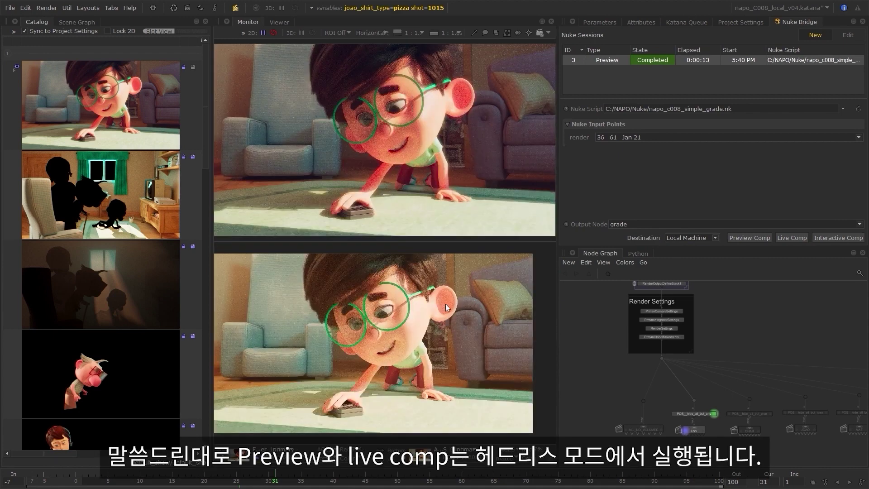
pyautogui.press('f')
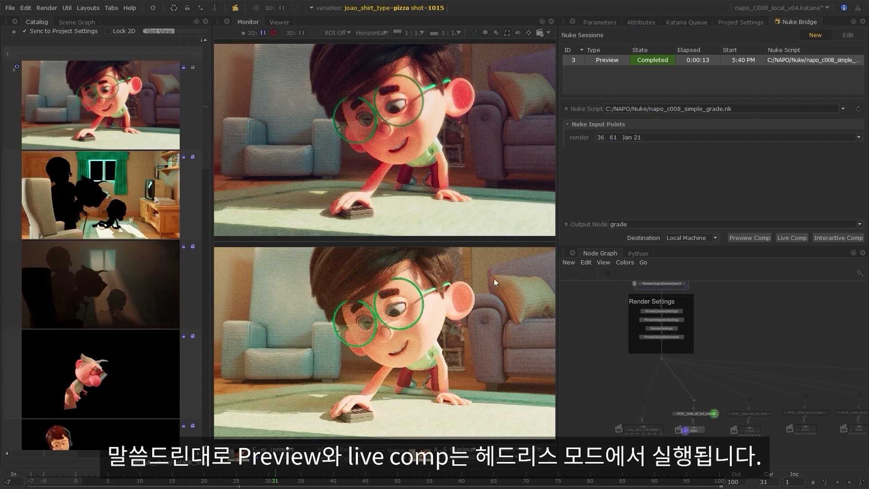
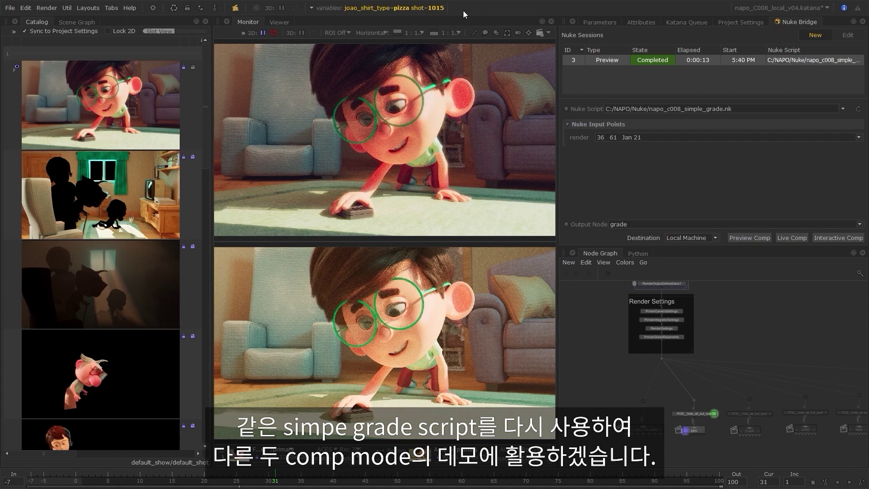
# Set the shot graph state variable to 1010 and display the scene in the Viewer.
pyautogui.click(434, 8)
pyautogui.click(427, 52)
pyautogui.click(411, 61)
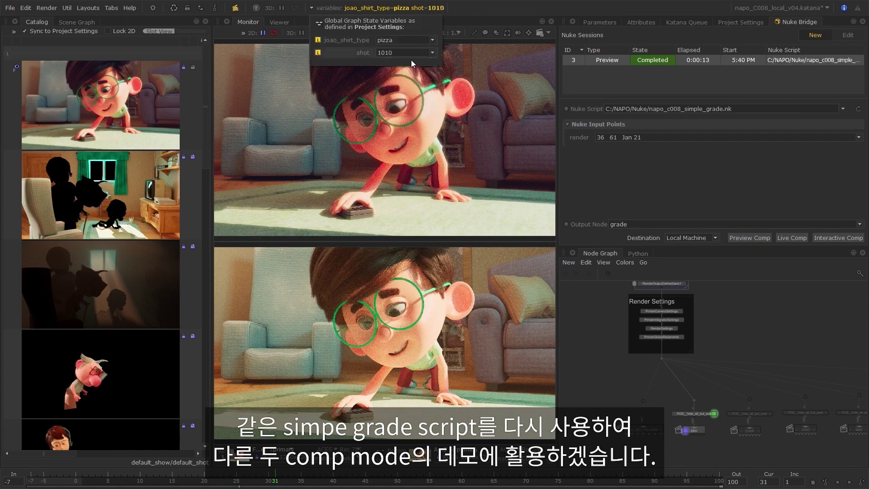
pyautogui.click(280, 22)
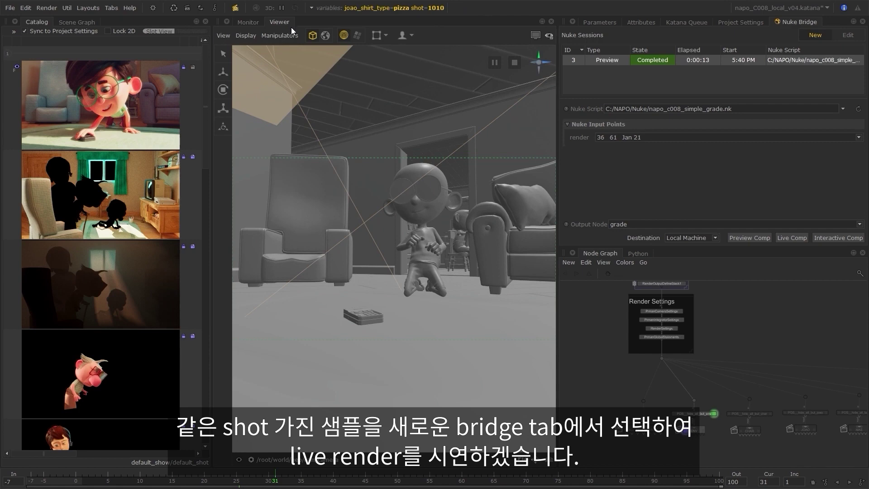
# Expand the Catalog to check the original render's shot and frame, restore its width, and set the current frame to 61.
pyautogui.moveTo(211, 100); pyautogui.dragTo(392, 136)
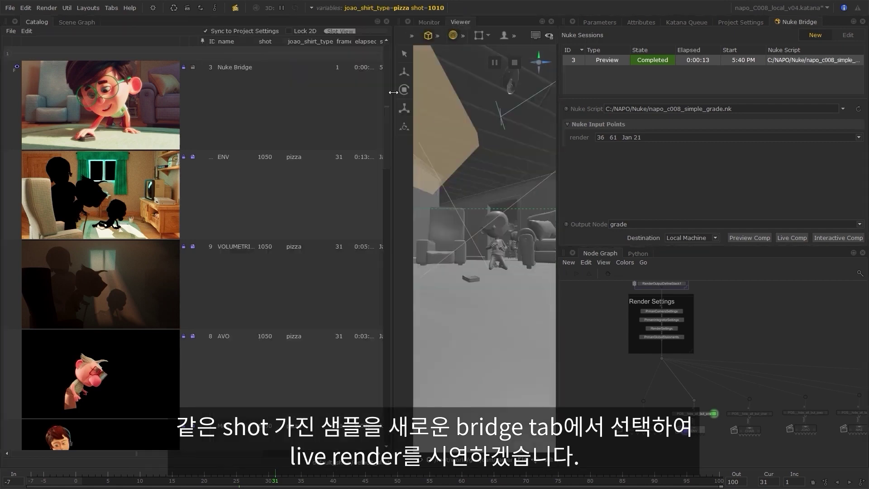
pyautogui.scroll(-5, 378, 246)
pyautogui.scroll(-3, 377, 246)
pyautogui.moveTo(385, 236); pyautogui.dragTo(211, 102)
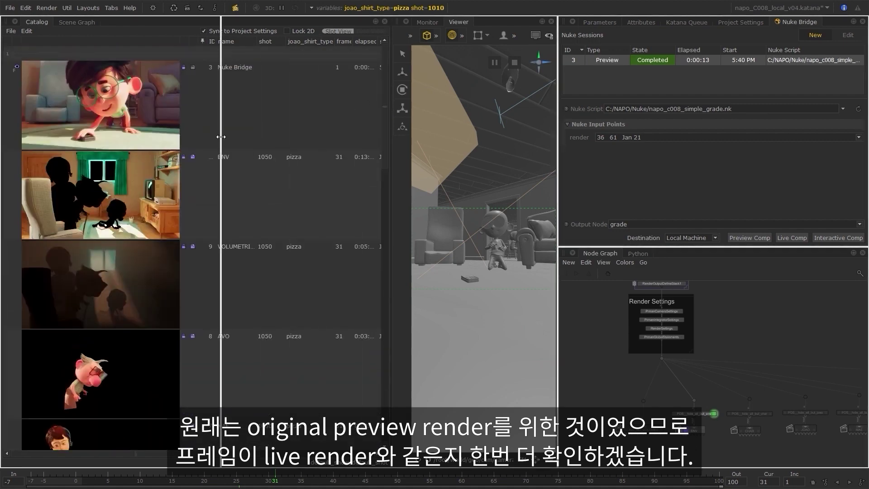
pyautogui.click(468, 480)
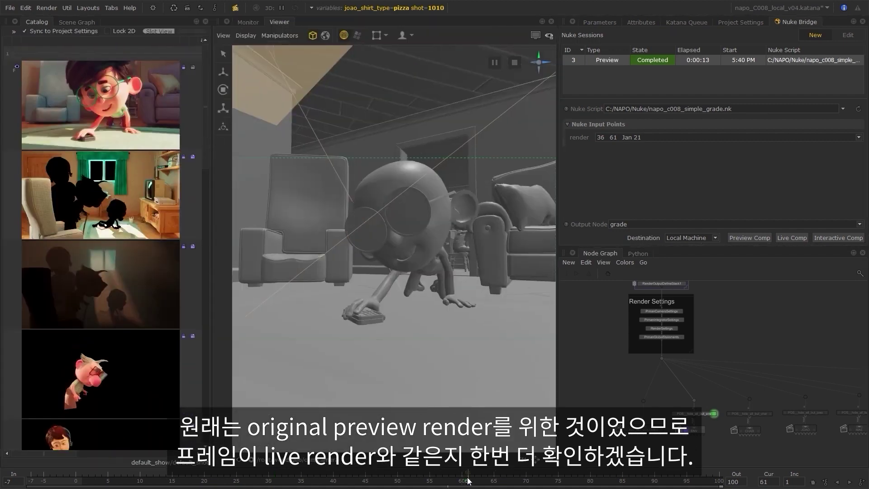
# Start a Live Render of the ALL_NO_VOLUMES render node through the Katana Queue.
pyautogui.scroll(-3, 614, 390)
pyautogui.click(613, 391)
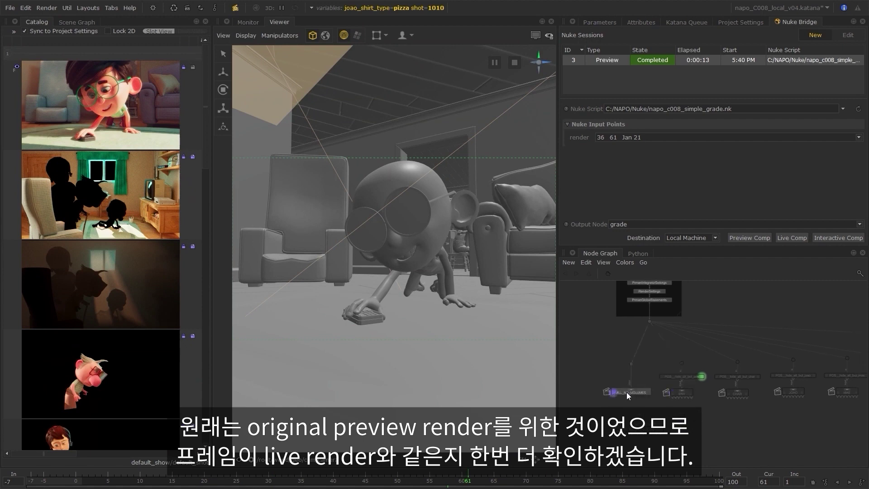
pyautogui.rightClick(626, 392)
pyautogui.moveTo(717, 280)
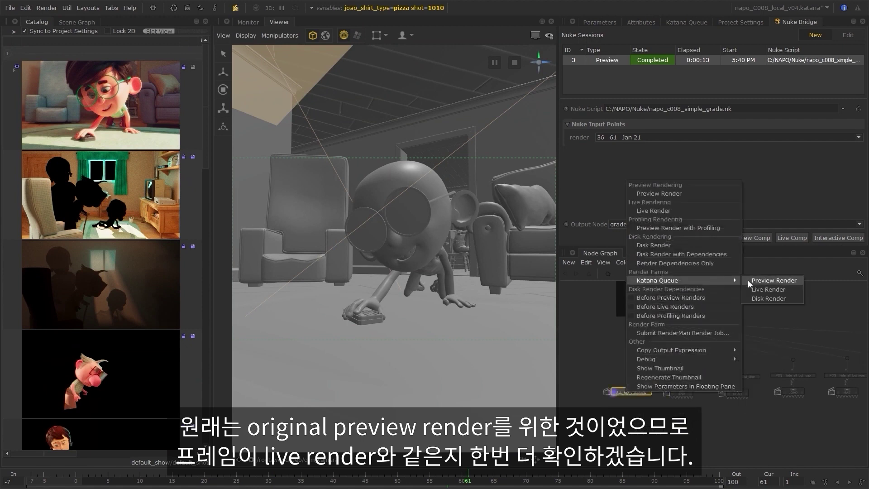
pyautogui.click(789, 289)
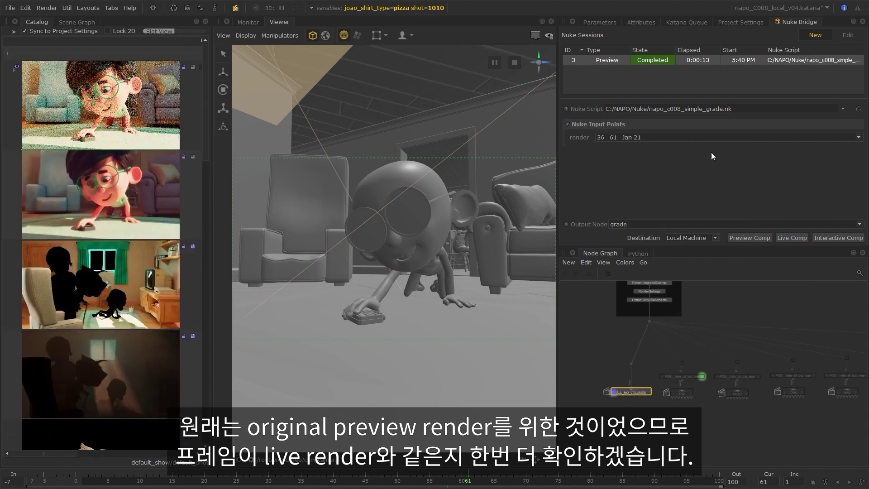
# Assign the ALL_NO_VOLUMES live render, Catalog entry 4, to the render input point and start a Live Comp.
pyautogui.click(702, 138)
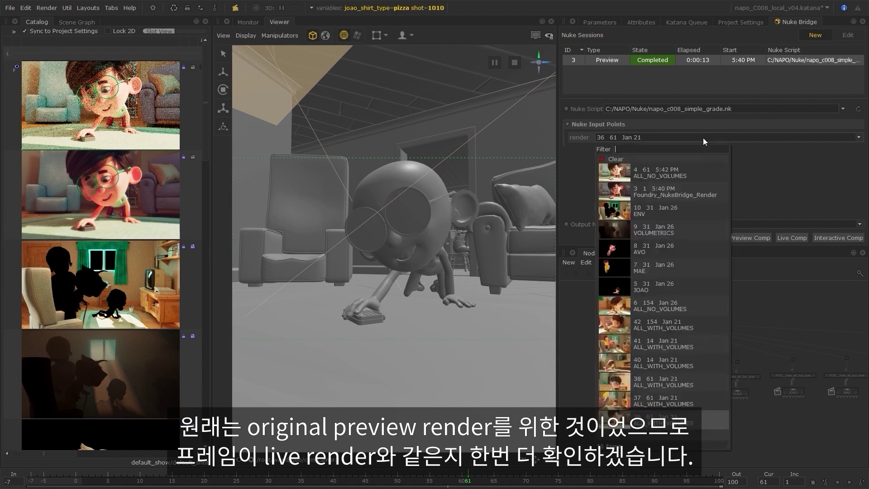
pyautogui.click(697, 175)
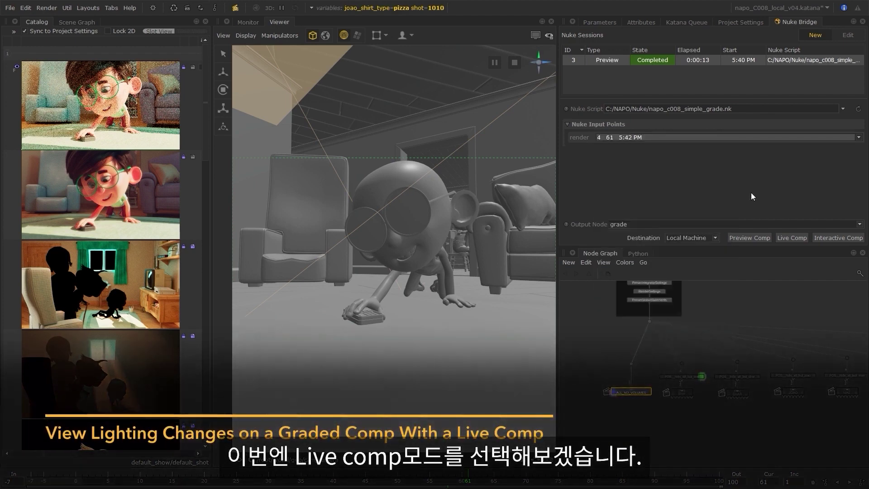
pyautogui.click(800, 240)
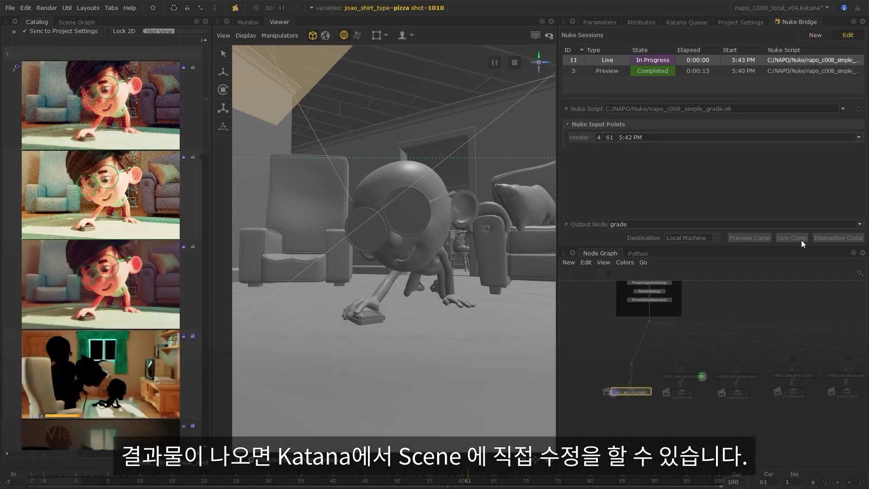
# Display the lighting controls for the PxrDiskLight lights in the Viewer and widen the Viewer to reach the key_sun light.
pyautogui.click(401, 39)
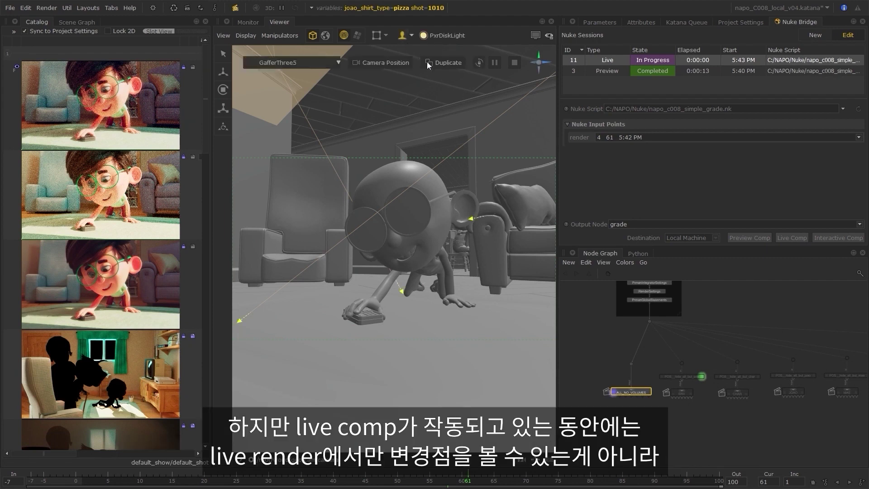
pyautogui.moveTo(557, 131); pyautogui.dragTo(667, 145)
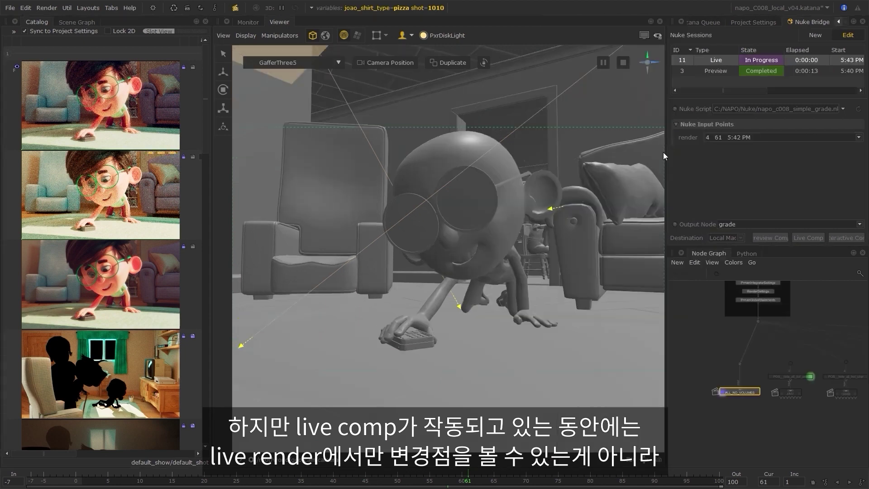
pyautogui.moveTo(552, 209)
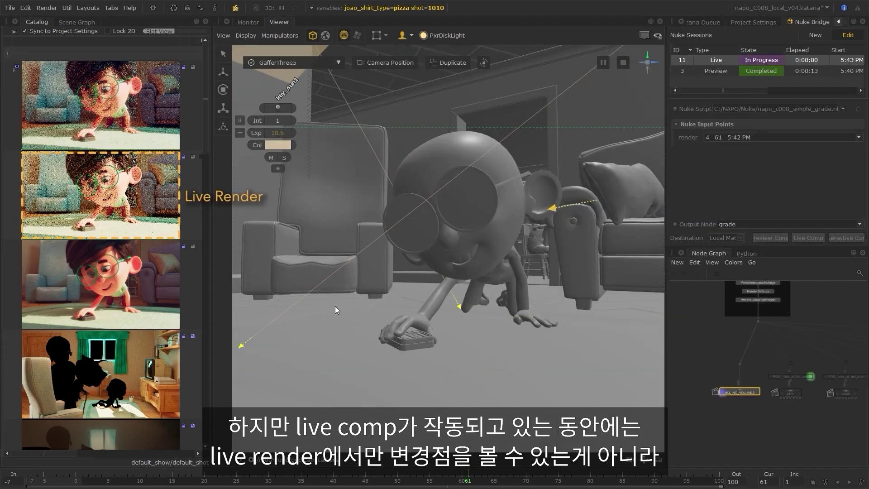
pyautogui.moveTo(243, 346)
# Change the key_sun light's colour to purple with red 0.27912, green 0.20532 and blue 0.48477.
pyautogui.click(278, 143)
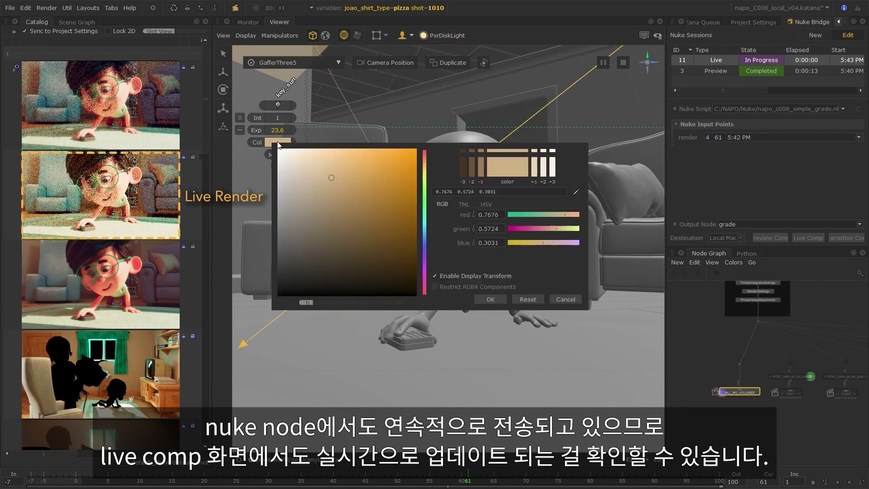
pyautogui.moveTo(424, 158); pyautogui.dragTo(425, 265)
pyautogui.moveTo(547, 243)
pyautogui.mouseDown()
pyautogui.moveTo(558, 243)
pyautogui.moveTo(542, 244)
pyautogui.mouseUp()
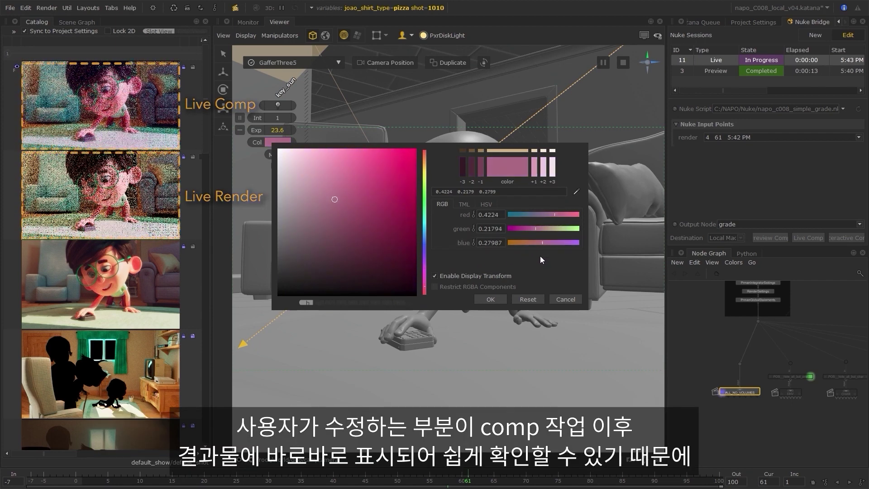
pyautogui.moveTo(424, 285); pyautogui.dragTo(424, 259)
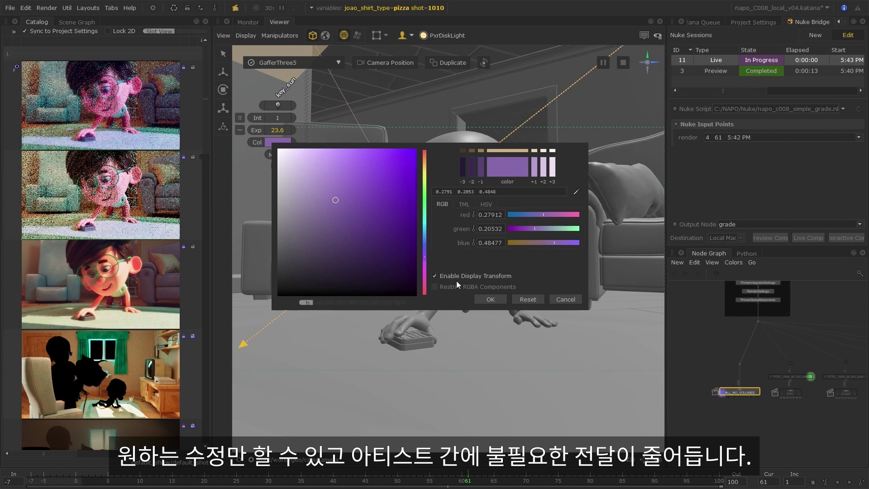
pyautogui.click(489, 300)
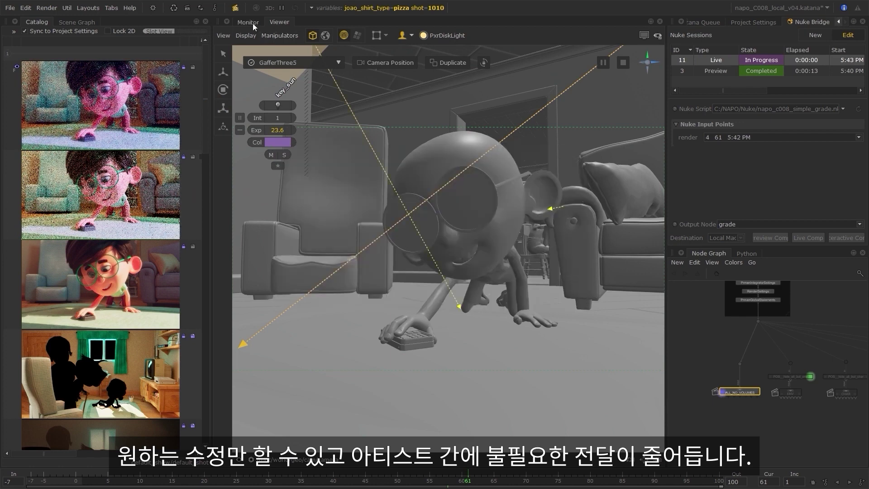
# Compare the Live Comp with the live render and the earlier render in the Monitor's split view, and return to the Viewer.
pyautogui.click(249, 23)
pyautogui.click(18, 178)
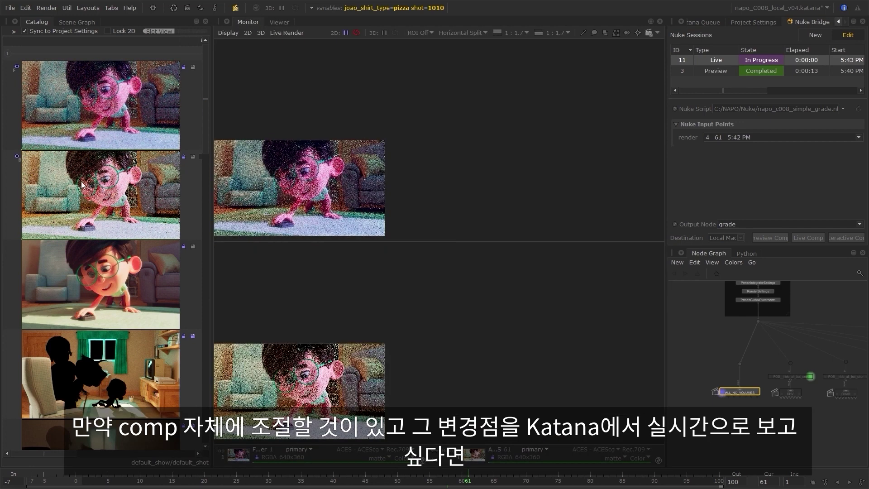
pyautogui.press('f')
pyautogui.press('f')
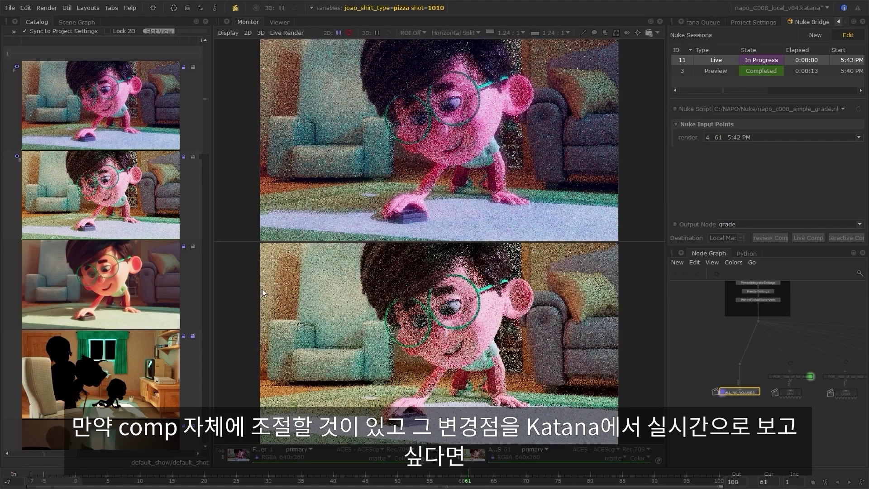
pyautogui.click(85, 275)
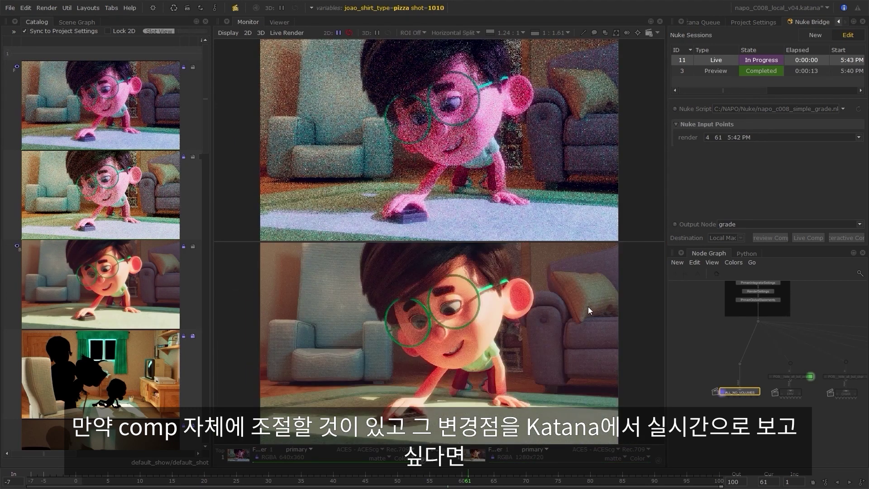
pyautogui.click(282, 22)
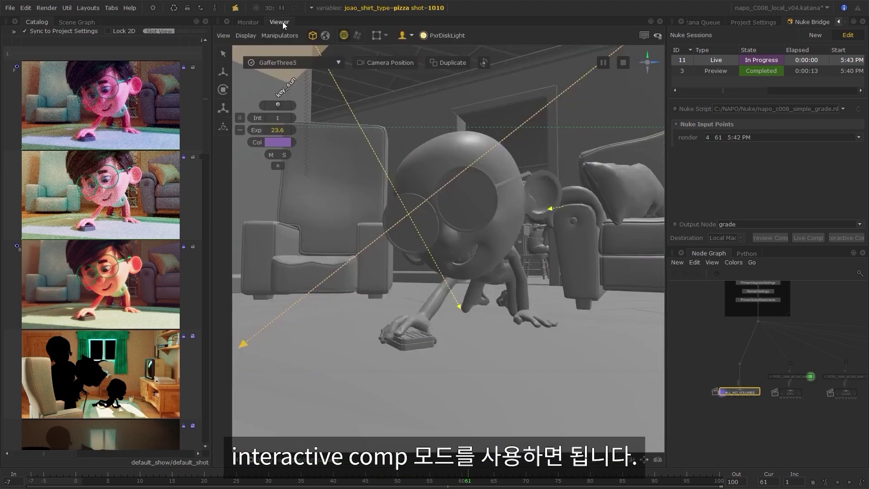
# Narrow the Viewer, cancel the current Live Comp, and check the job states in the Katana Queue.
pyautogui.moveTo(669, 124); pyautogui.dragTo(536, 159)
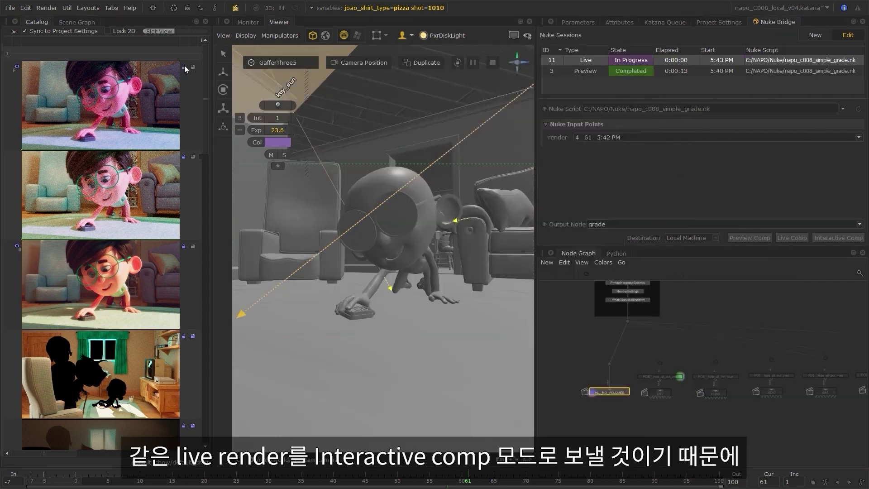
pyautogui.click(53, 9)
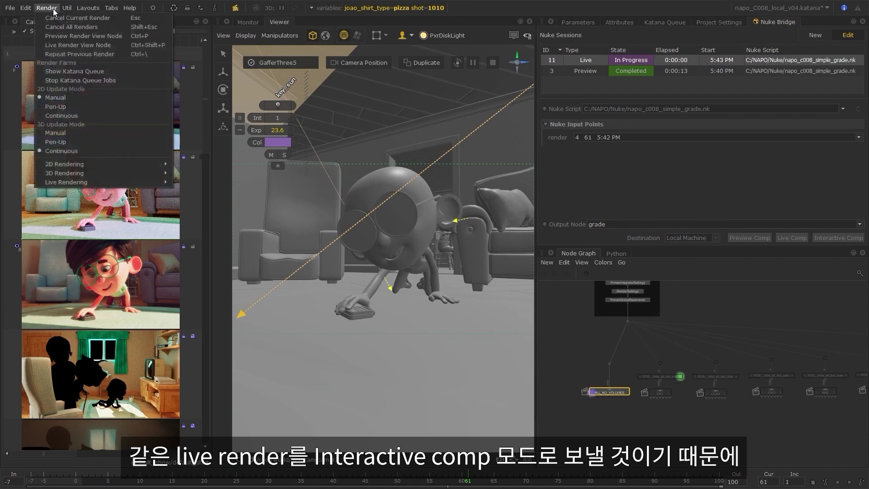
pyautogui.click(119, 19)
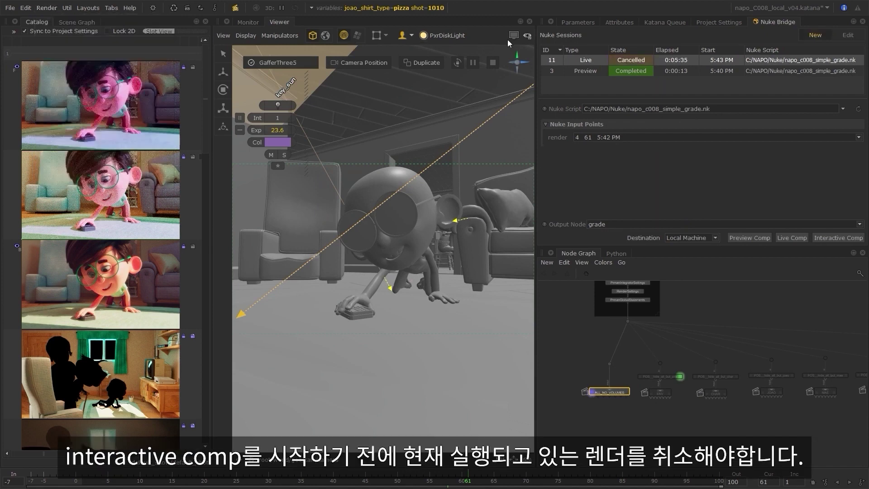
pyautogui.click(674, 22)
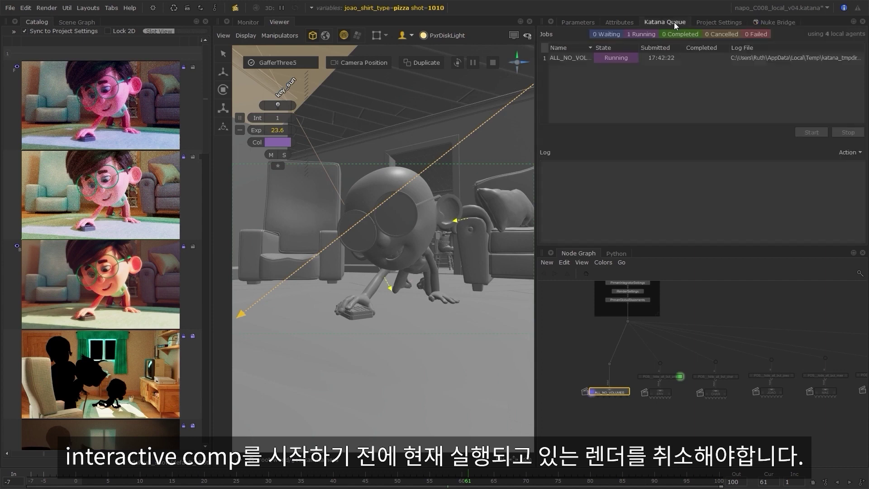
pyautogui.click(773, 22)
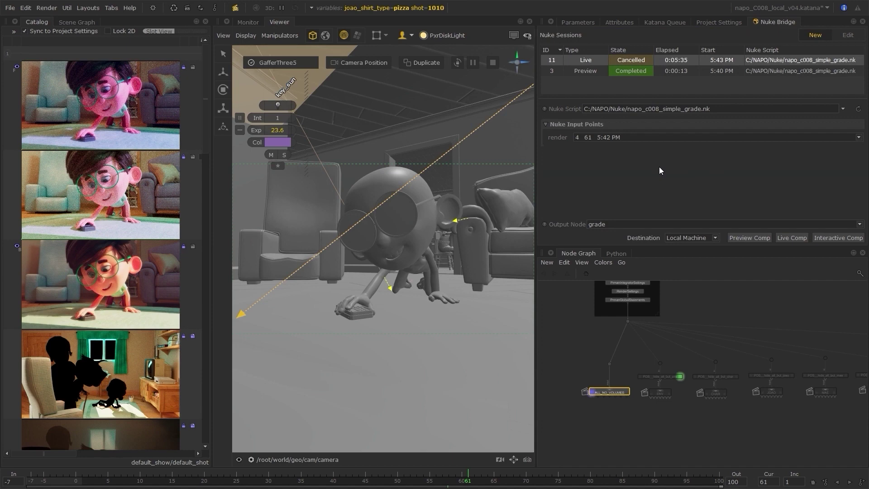
# Keep Catalog entry 4 as the render input point and start an Interactive Comp on the local machine.
pyautogui.click(646, 137)
pyautogui.click(745, 161)
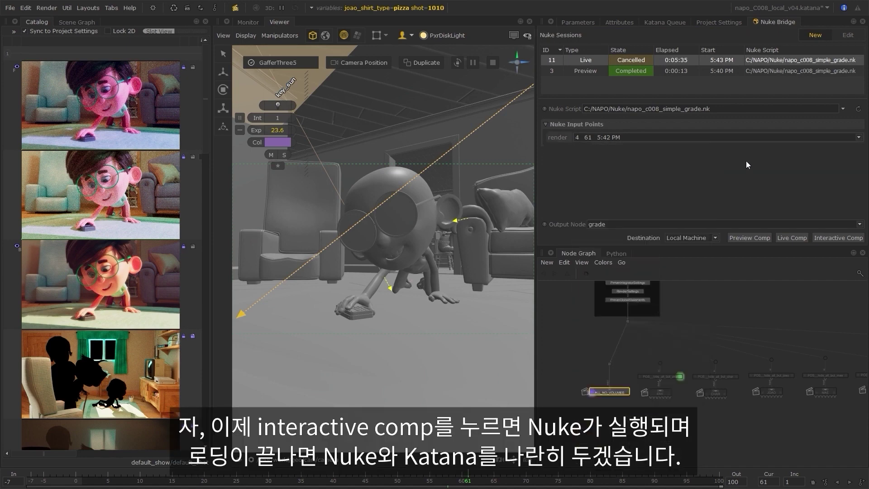
pyautogui.click(838, 238)
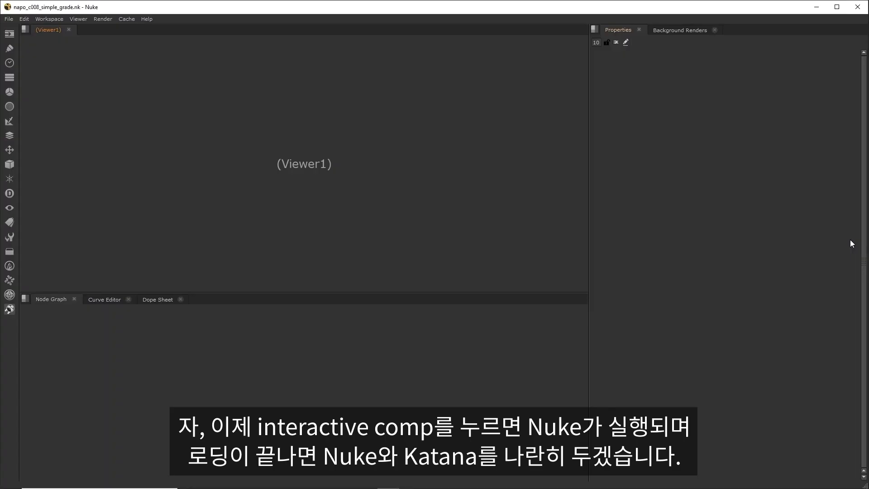
# Place the Nuke window beside Katana, widen its viewer area, and enlarge the comp image to fill the viewer.
pyautogui.press('super+Right')
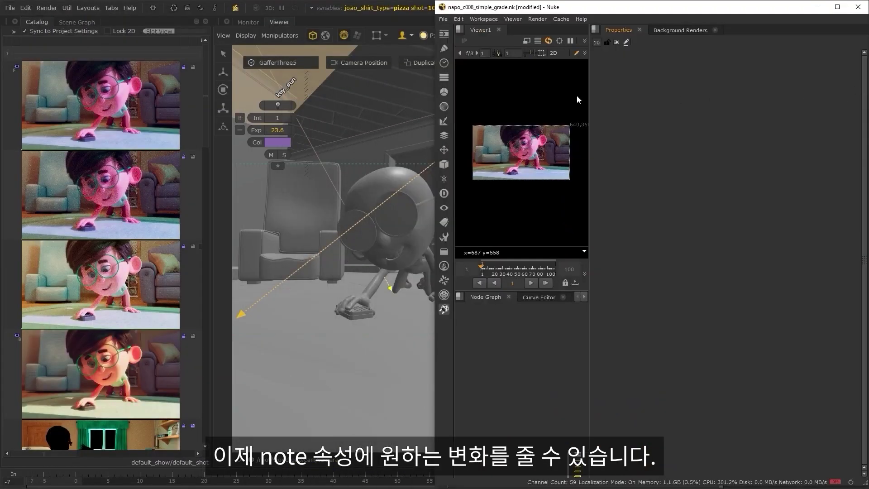
pyautogui.moveTo(589, 181); pyautogui.dragTo(697, 186)
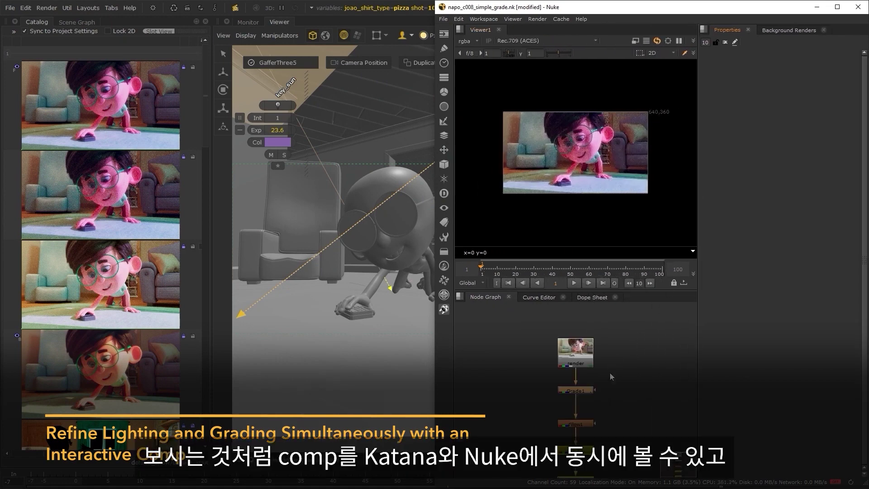
pyautogui.press('f')
pyautogui.scroll(1, 587, 176)
pyautogui.scroll(1, 587, 175)
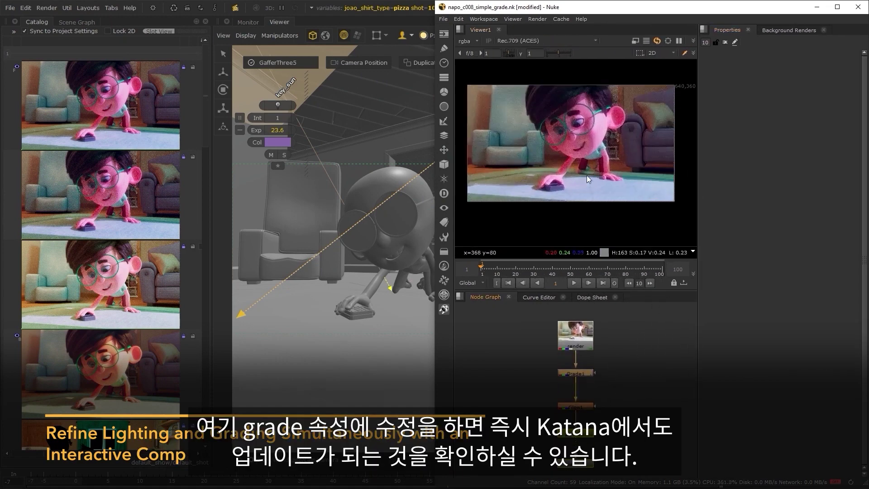
# Set Grade1's gamma channels to 0.94, 1.04, 1.14 and 0.93, and set Glow1's brightness to 4.22.
pyautogui.doubleClick(587, 375)
pyautogui.moveTo(697, 272); pyautogui.dragTo(645, 271)
pyautogui.click(770, 161)
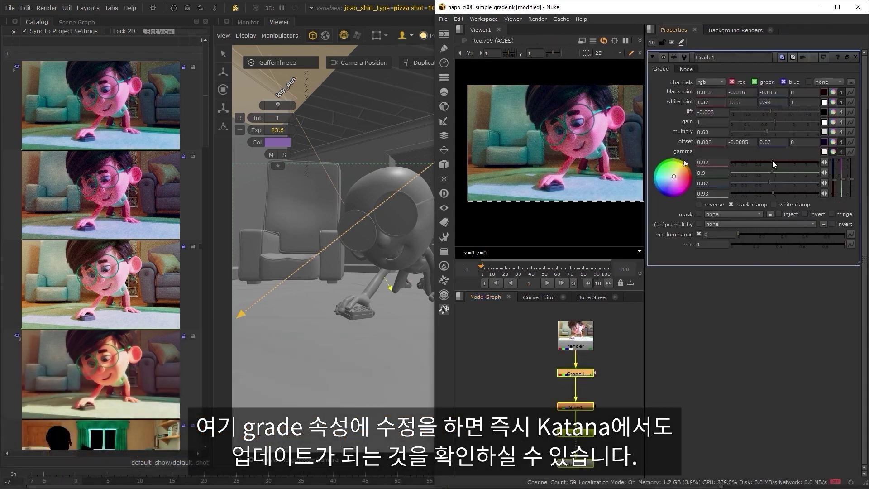
pyautogui.moveTo(778, 167)
pyautogui.mouseDown()
pyautogui.moveTo(772, 175)
pyautogui.moveTo(783, 183)
pyautogui.moveTo(759, 183)
pyautogui.moveTo(777, 184)
pyautogui.mouseUp()
pyautogui.doubleClick(575, 406)
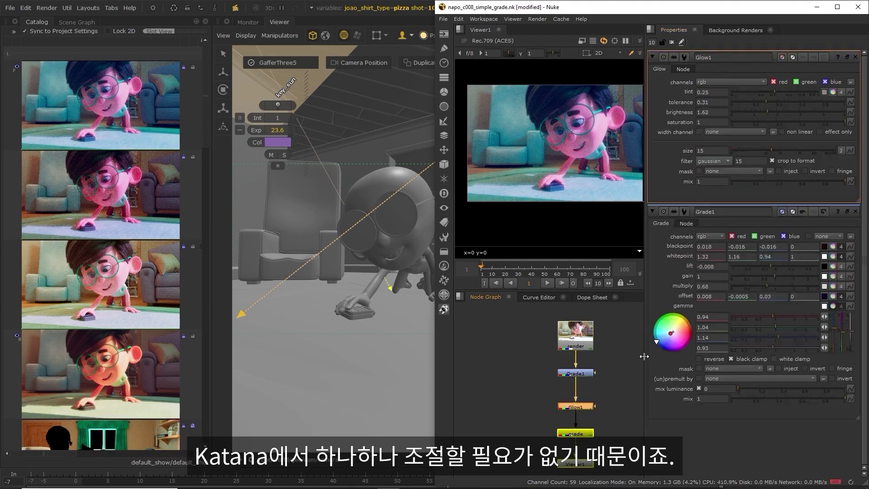
pyautogui.moveTo(775, 111); pyautogui.dragTo(827, 110)
# Insert a ColorCorrect node between Grade1 and Glow1 and set its master saturation to 0.9.
pyautogui.click(584, 372)
pyautogui.press('Tab')
pyautogui.write('colorc')
pyautogui.press('Return')
pyautogui.moveTo(584, 378); pyautogui.dragTo(584, 386)
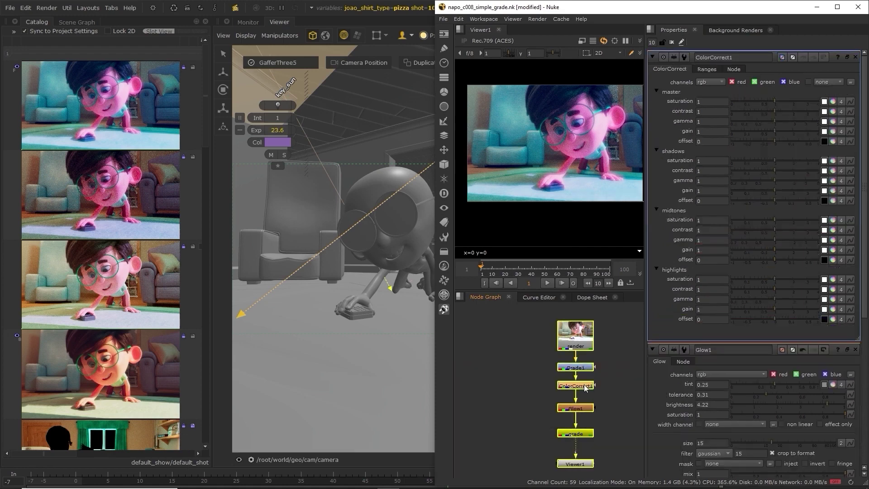
pyautogui.moveTo(778, 101); pyautogui.dragTo(771, 102)
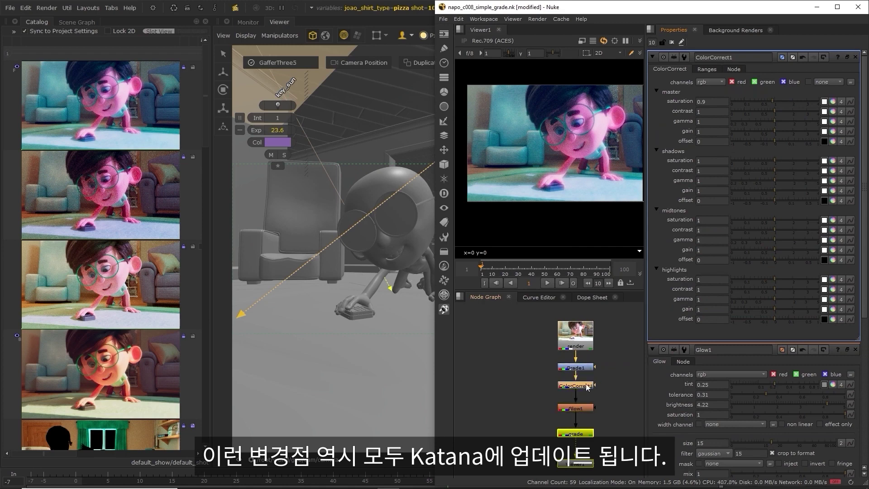
# Disable the ColorCorrect node and delete the Glow node from the comp.
pyautogui.press('d')
pyautogui.press('Delete')
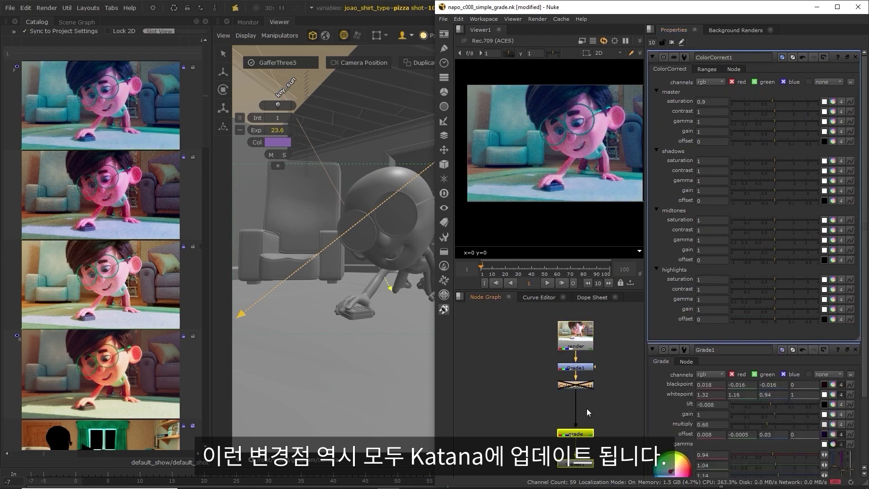
# Switch back to Katana and set the key_sun light's colour to pale peach with red 0.84961, green 0.57147 and blue 0.42393.
pyautogui.click(819, 8)
pyautogui.click(284, 143)
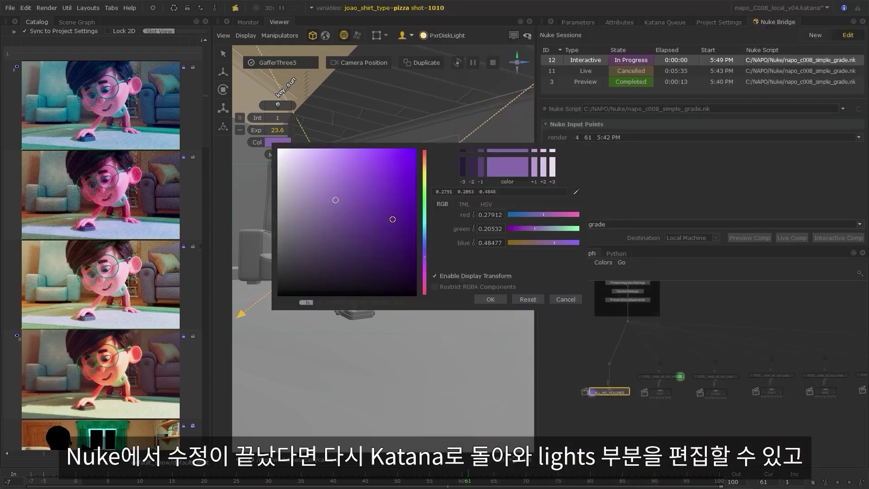
pyautogui.click(425, 235)
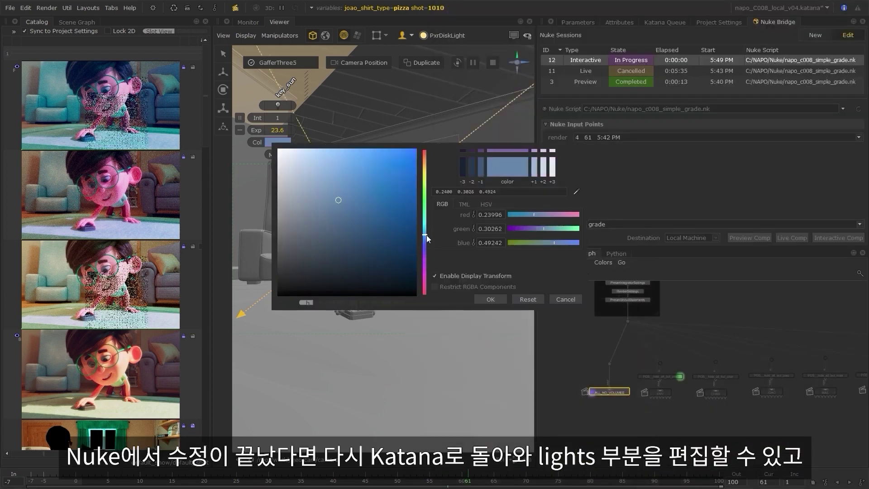
pyautogui.click(424, 156)
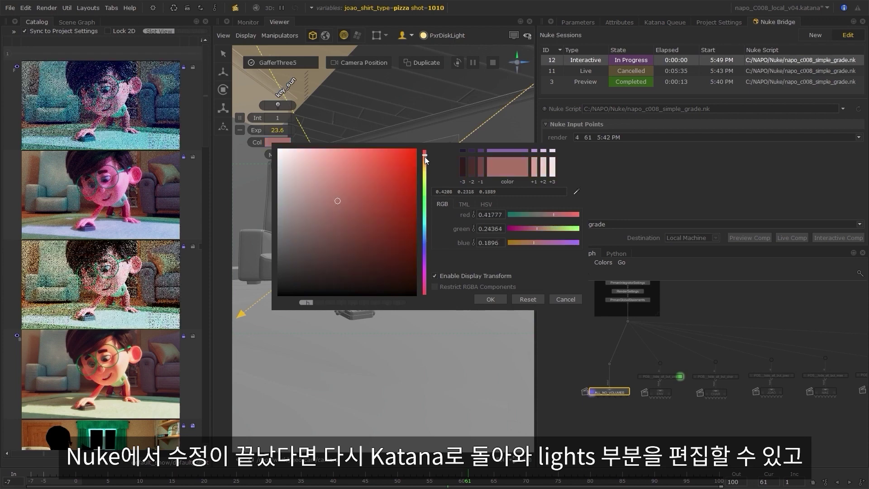
pyautogui.click(317, 175)
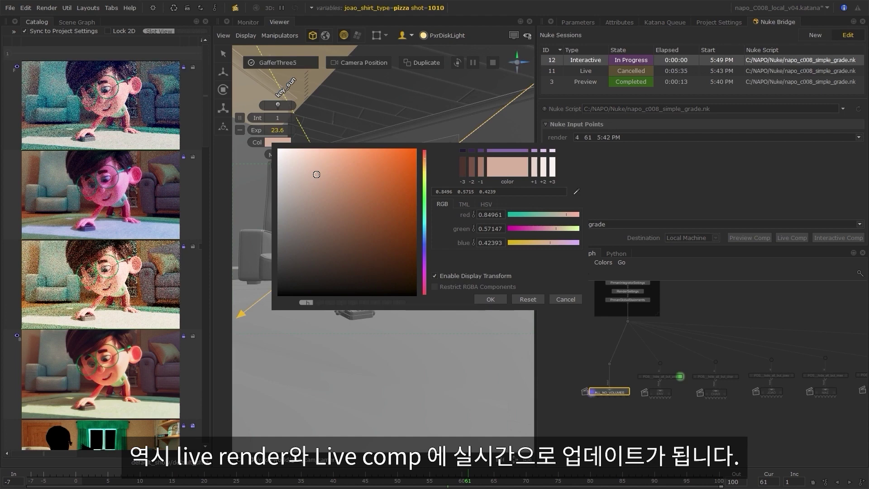
pyautogui.click(484, 300)
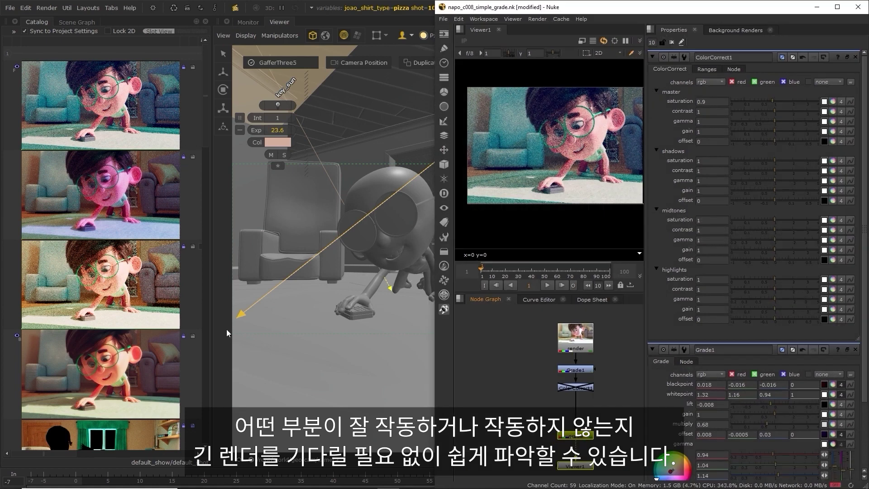
# Re-enable the ColorCorrect node in Nuke and move it slightly further below Grade1.
pyautogui.click(590, 388)
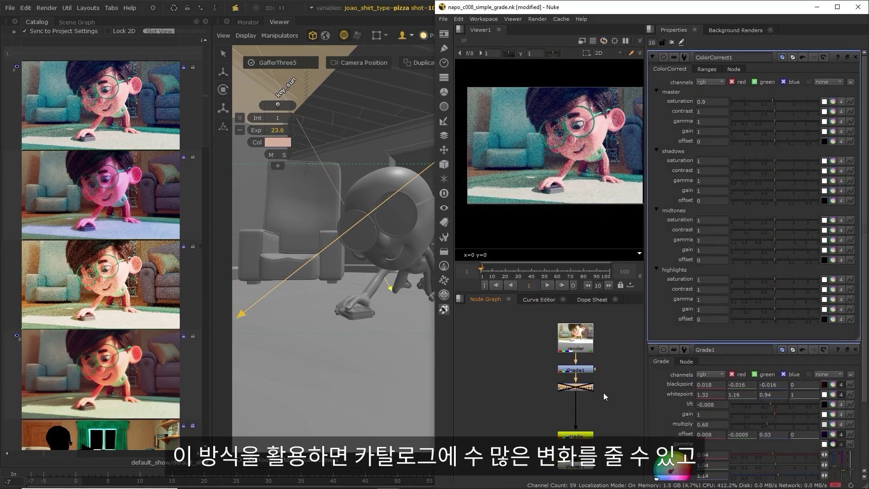
pyautogui.moveTo(590, 390); pyautogui.dragTo(586, 396)
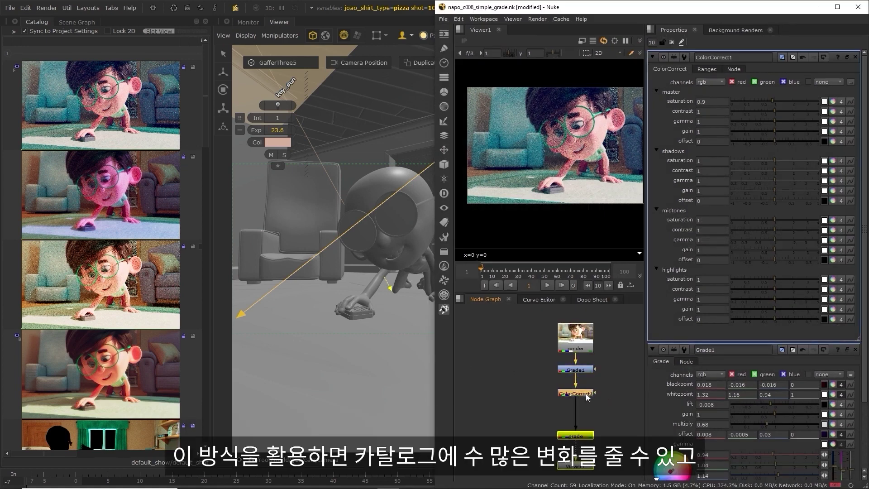
# Insert a Glow node after the ColorCorrect node and set its tint to 0.28.
pyautogui.press('Tab')
pyautogui.write('glow')
pyautogui.press('Return')
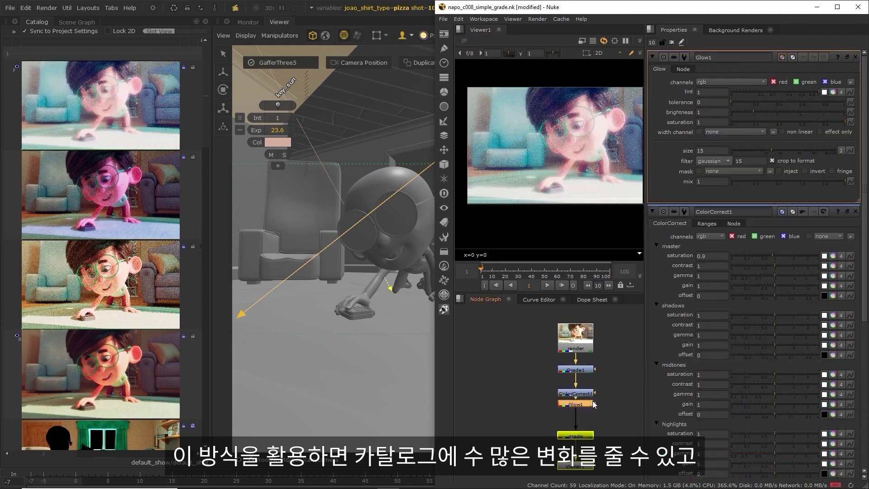
pyautogui.click(774, 93)
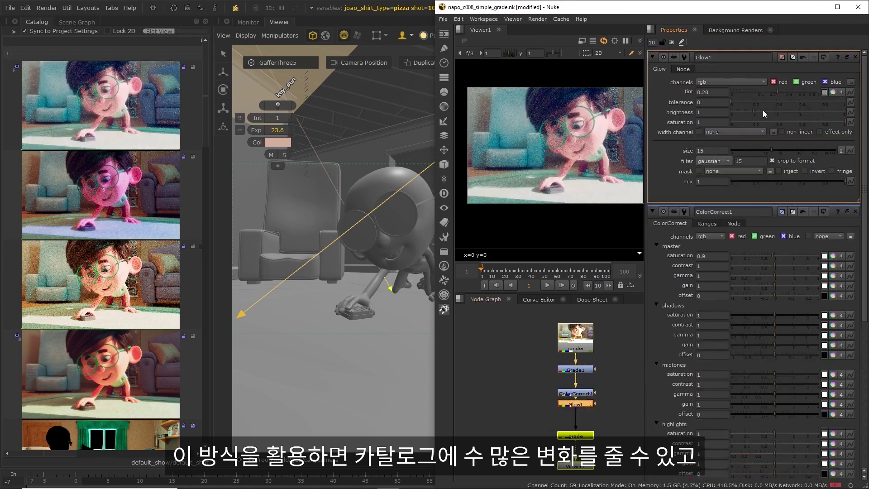
# Set the Glow node's tolerance to 0.4 and its brightness to 2.06.
pyautogui.moveTo(760, 101); pyautogui.dragTo(775, 103)
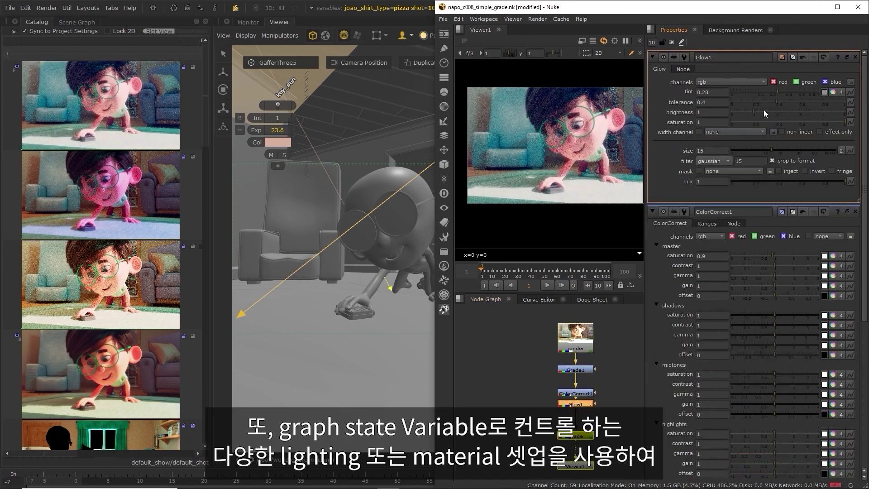
pyautogui.click(778, 111)
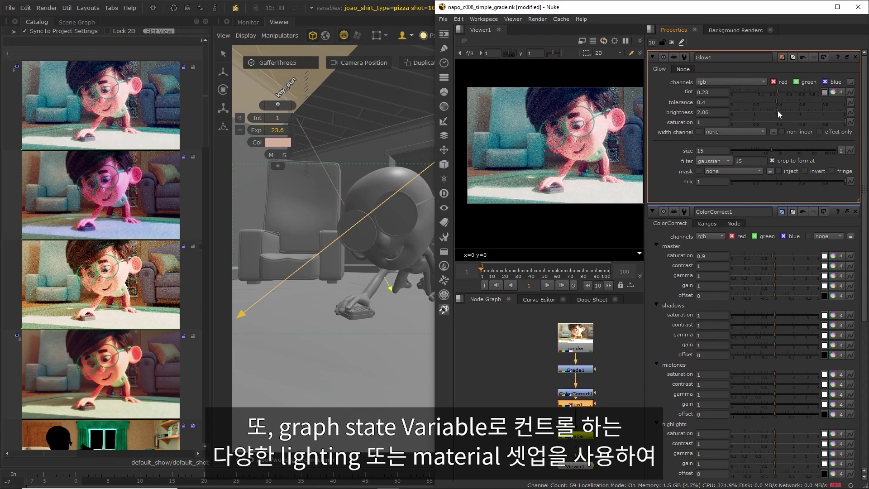
pyautogui.click(493, 342)
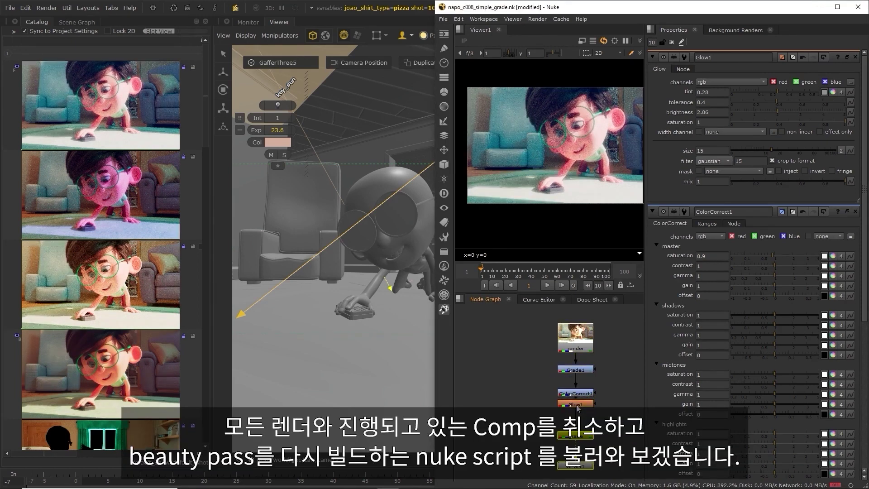
pyautogui.click(463, 382)
# Switch back to Katana and cancel all running renders and comps.
pyautogui.click(817, 6)
pyautogui.click(47, 8)
pyautogui.click(102, 28)
# Load the Nuke script napo_c008_beauty.nk into the Nuke Bridge.
pyautogui.click(843, 109)
pyautogui.click(843, 120)
pyautogui.click(373, 204)
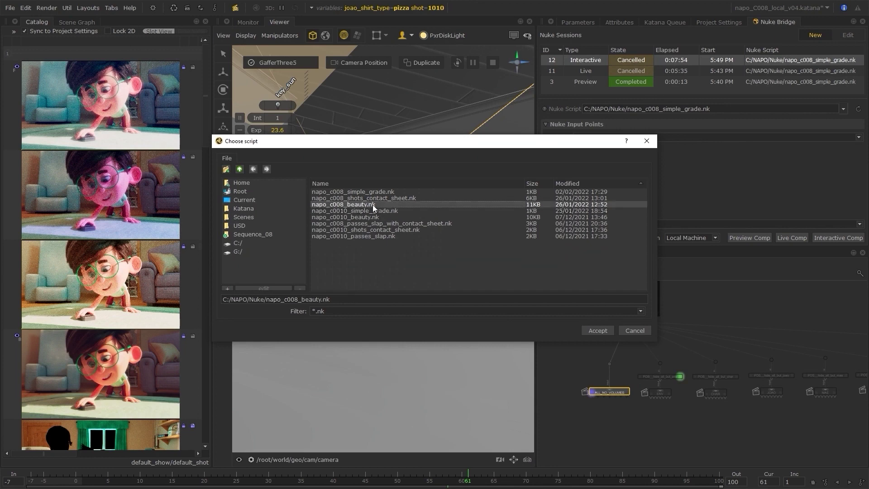
pyautogui.click(596, 330)
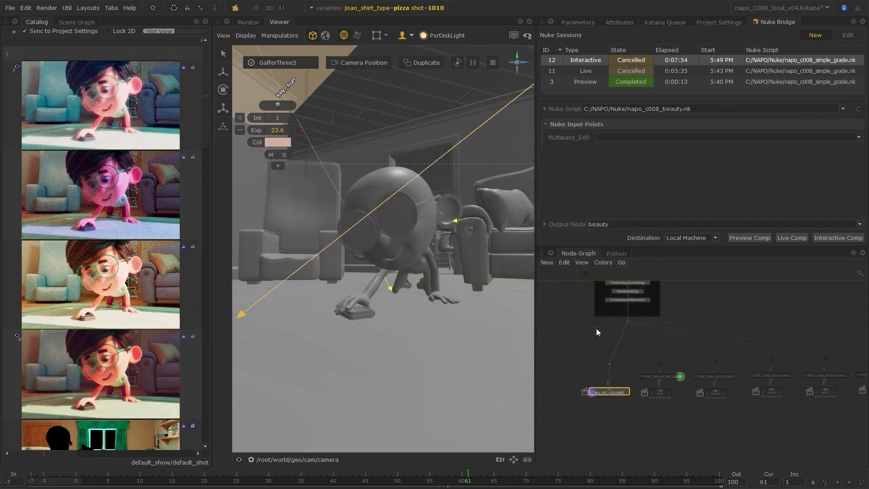
# Show the multi-pass render of shot 1051 from the catalog in the Monitor as a single image, with multi view off.
pyautogui.moveTo(209, 134); pyautogui.dragTo(208, 321)
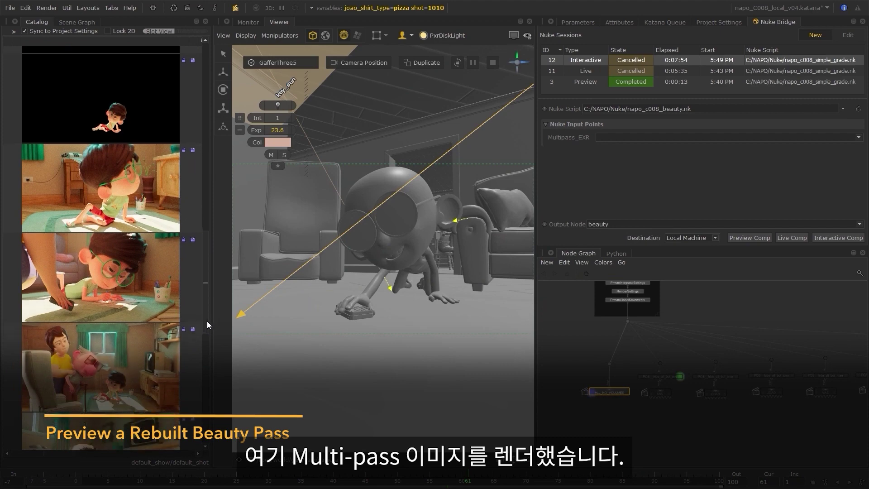
pyautogui.click(125, 203)
pyautogui.click(250, 21)
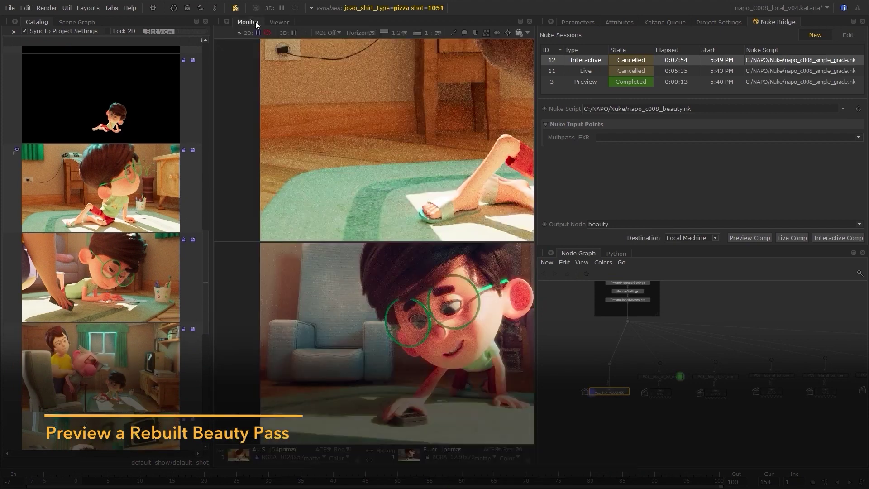
pyautogui.click(369, 32)
pyautogui.click(370, 43)
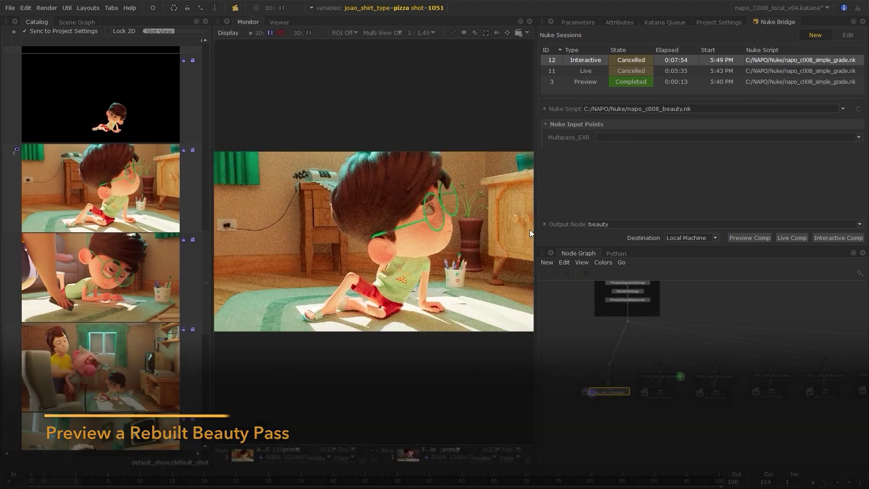
# Widen the Monitor and examine the render's light and depth passes.
pyautogui.moveTo(558, 224); pyautogui.dragTo(560, 225)
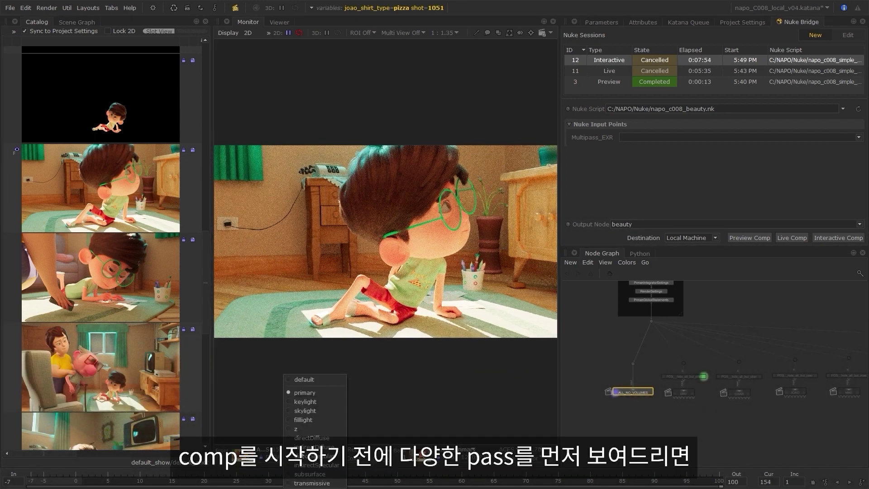
pyautogui.click(323, 404)
pyautogui.click(294, 450)
pyautogui.click(311, 418)
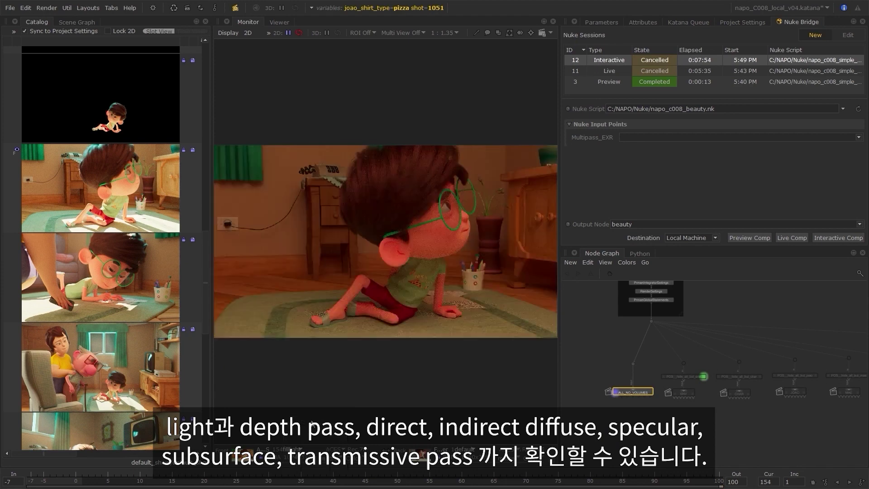
pyautogui.click(305, 449)
pyautogui.click(310, 438)
# Examine the direct and indirect diffuse, specular, subsurface and transmissive passes, ending on the primary pass.
pyautogui.click(307, 448)
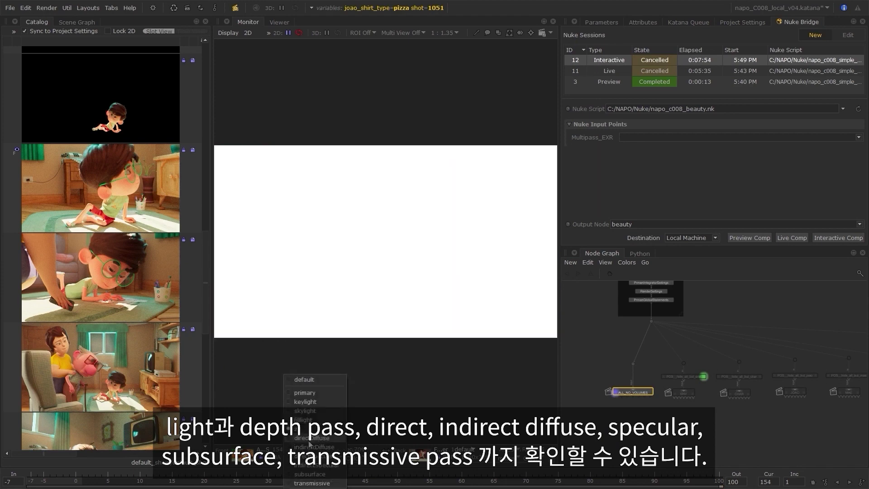
pyautogui.click(307, 446)
pyautogui.click(307, 448)
pyautogui.click(308, 456)
pyautogui.click(307, 449)
pyautogui.click(308, 464)
pyautogui.click(306, 449)
pyautogui.click(304, 458)
pyautogui.click(307, 449)
pyautogui.click(302, 464)
pyautogui.click(307, 449)
pyautogui.click(310, 483)
pyautogui.click(307, 449)
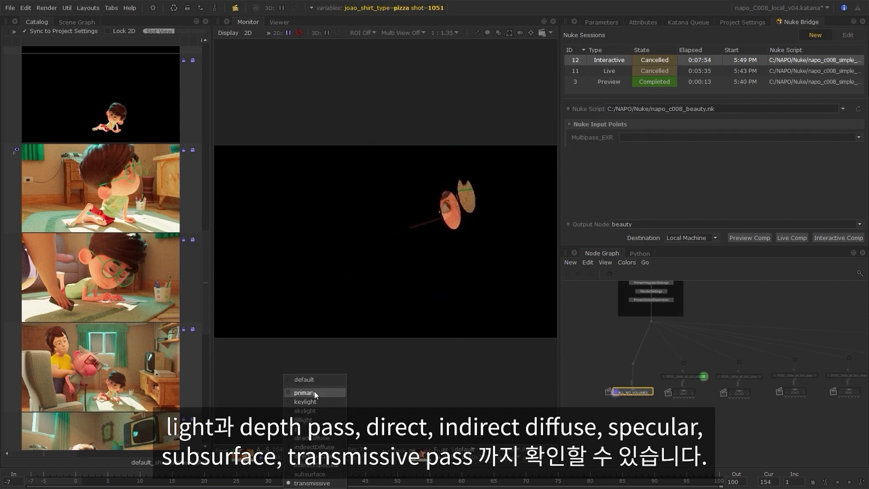
pyautogui.click(316, 393)
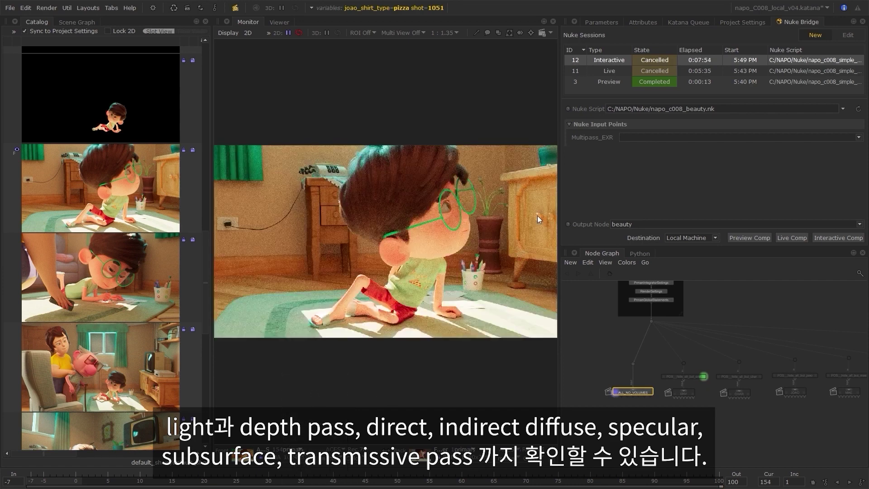
# Assign the ALL_NO_VOLUMES render of frame 154 to the Multipass_EXR input and run a Preview Comp with the beauty output.
pyautogui.moveTo(560, 190); pyautogui.dragTo(532, 190)
pyautogui.click(770, 138)
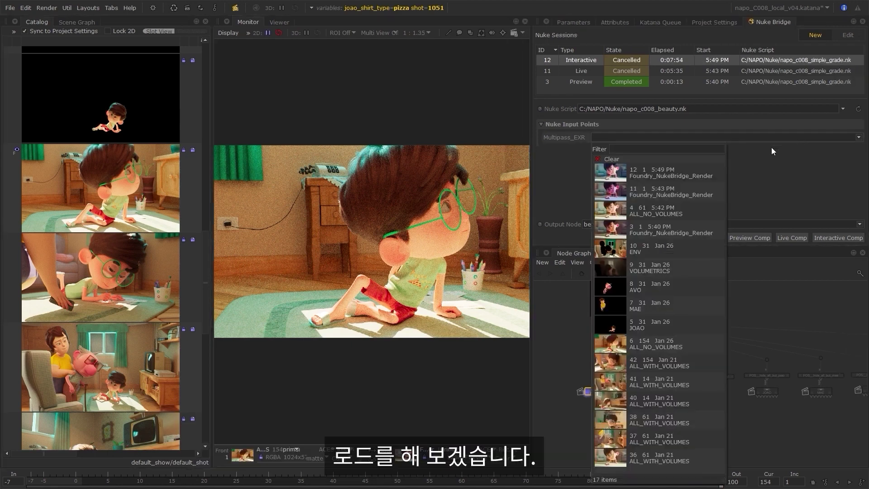
pyautogui.click(660, 340)
pyautogui.click(602, 223)
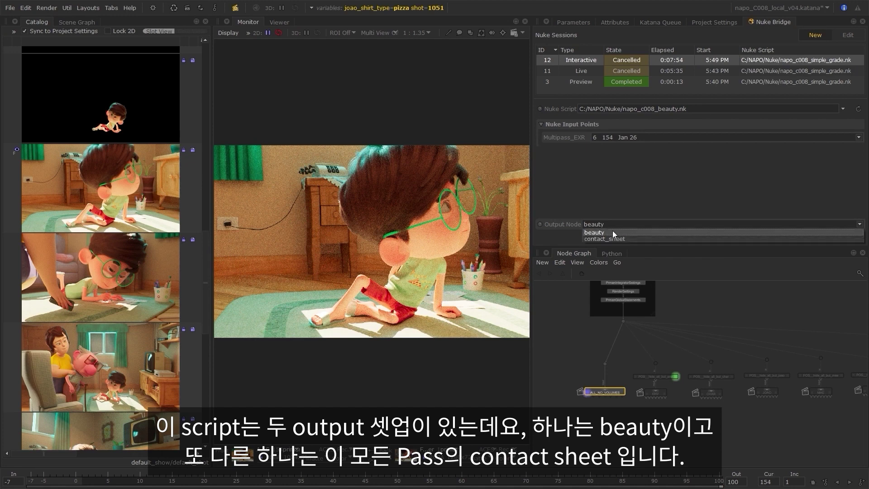
pyautogui.click(612, 231)
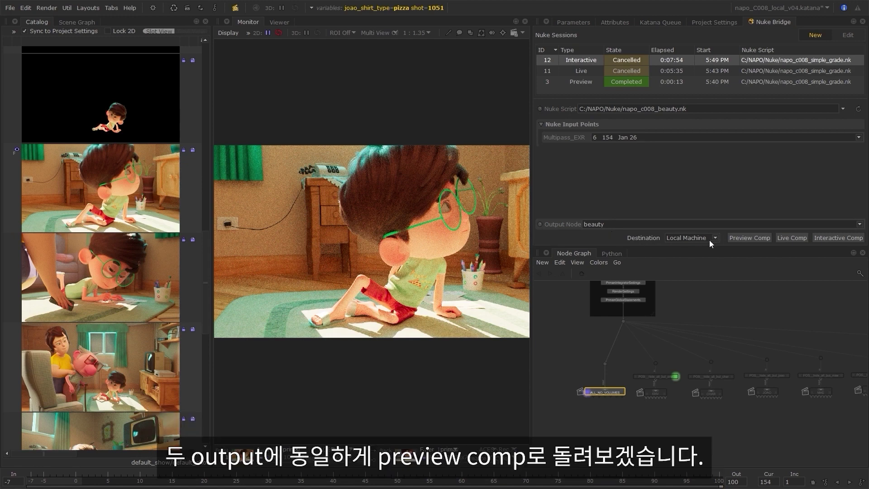
pyautogui.click(751, 239)
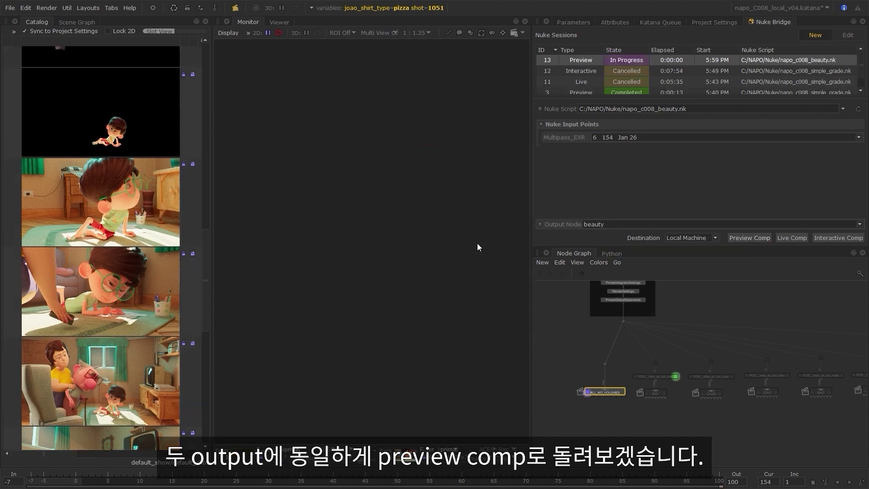
# Enlarge the Nuke Bridge pane and its session list so that every comp session fits.
pyautogui.moveTo(205, 257); pyautogui.dragTo(200, 65)
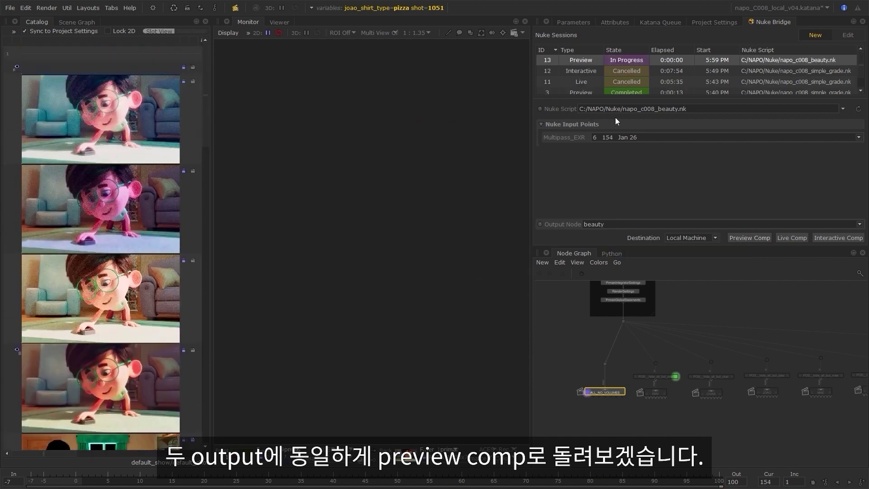
pyautogui.moveTo(600, 247); pyautogui.dragTo(598, 272)
pyautogui.moveTo(718, 107); pyautogui.dragTo(714, 124)
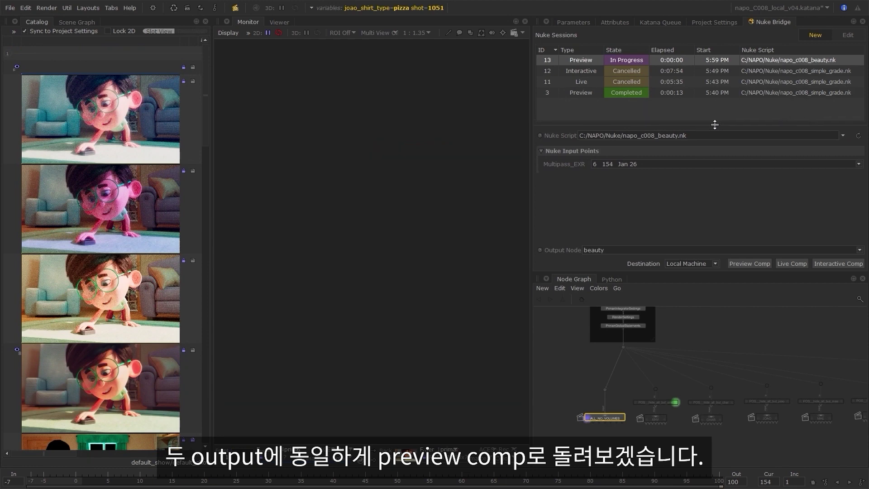
pyautogui.moveTo(636, 272); pyautogui.dragTo(618, 288)
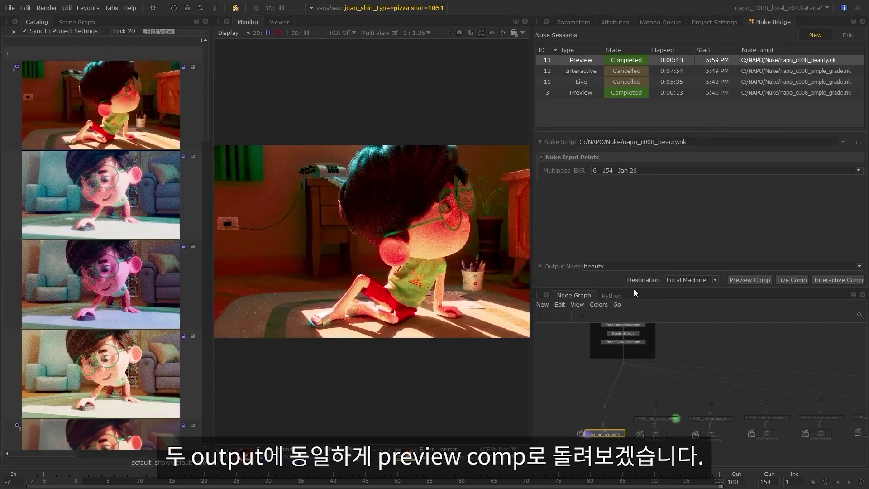
# Compare the beauty comp with the original render in the Monitor, using a horizontal split and a diagonal swipe line.
pyautogui.moveTo(206, 150); pyautogui.dragTo(208, 282)
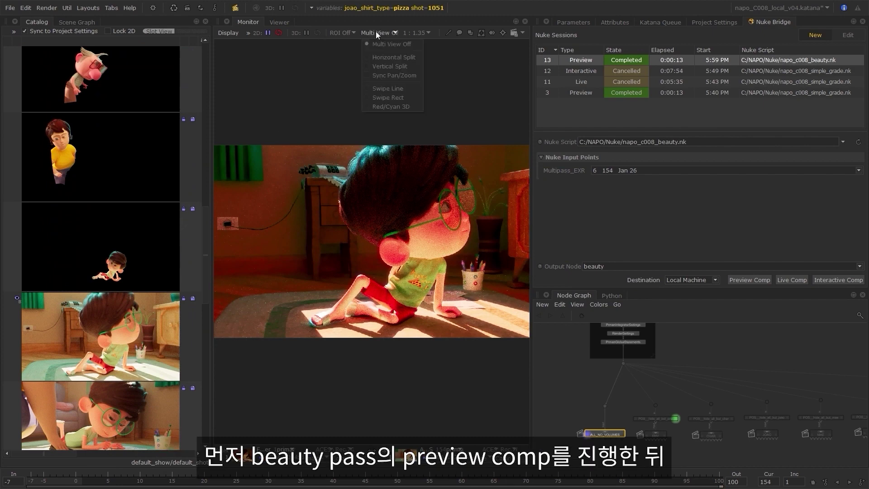
pyautogui.click(376, 33)
pyautogui.click(390, 58)
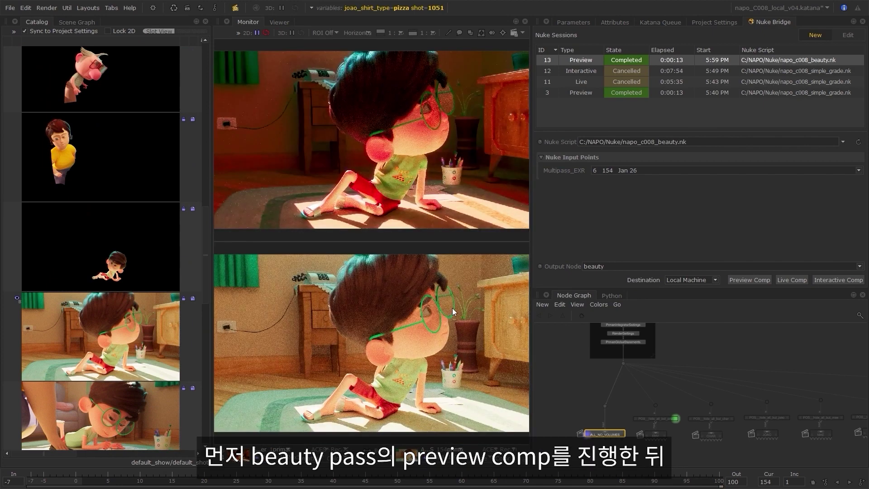
pyautogui.click(367, 33)
pyautogui.click(374, 86)
pyautogui.moveTo(400, 185); pyautogui.dragTo(390, 259)
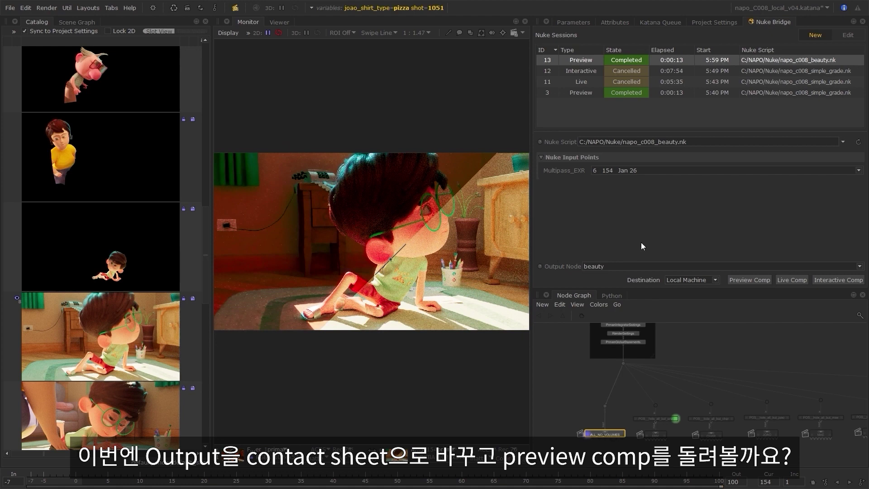
# Run a Preview Comp with the contact_sheet output and turn off the Monitor's multi view.
pyautogui.click(628, 267)
pyautogui.click(617, 279)
pyautogui.click(760, 280)
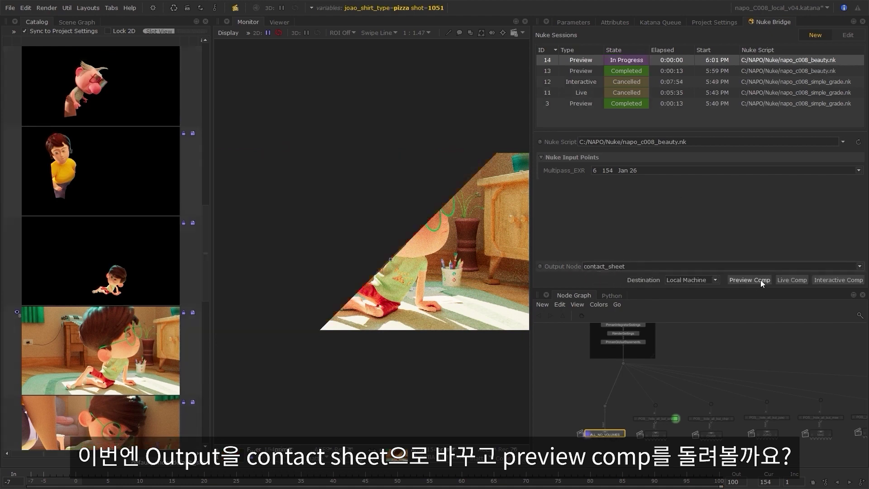
pyautogui.click(379, 33)
pyautogui.click(382, 42)
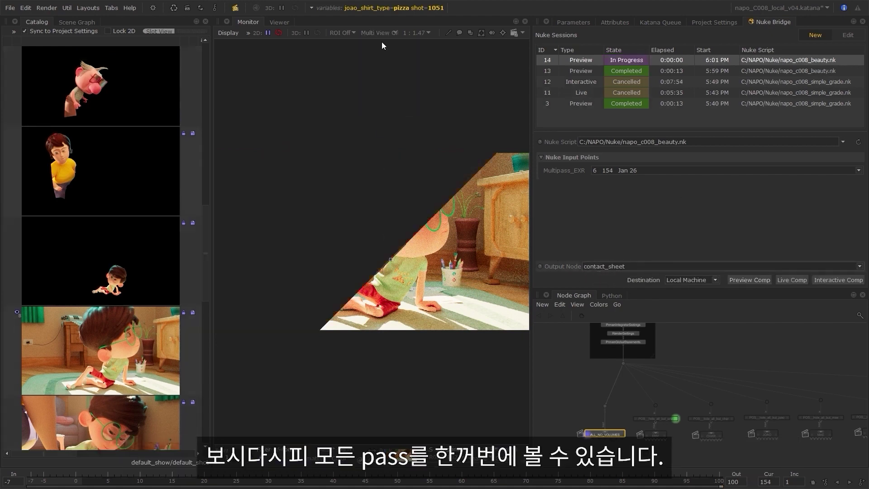
# Examine all passes of the contact sheet framed in the widened Monitor and at full-window size.
pyautogui.moveTo(205, 198); pyautogui.dragTo(205, 63)
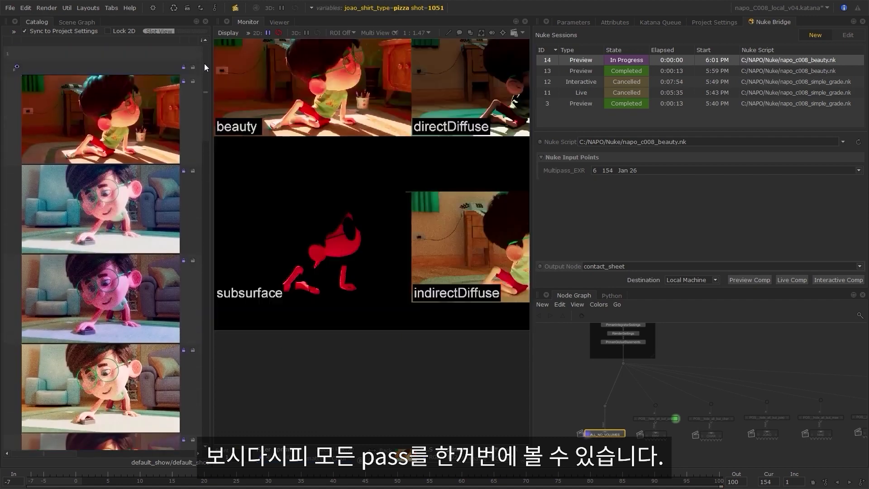
pyautogui.moveTo(532, 181); pyautogui.dragTo(619, 190)
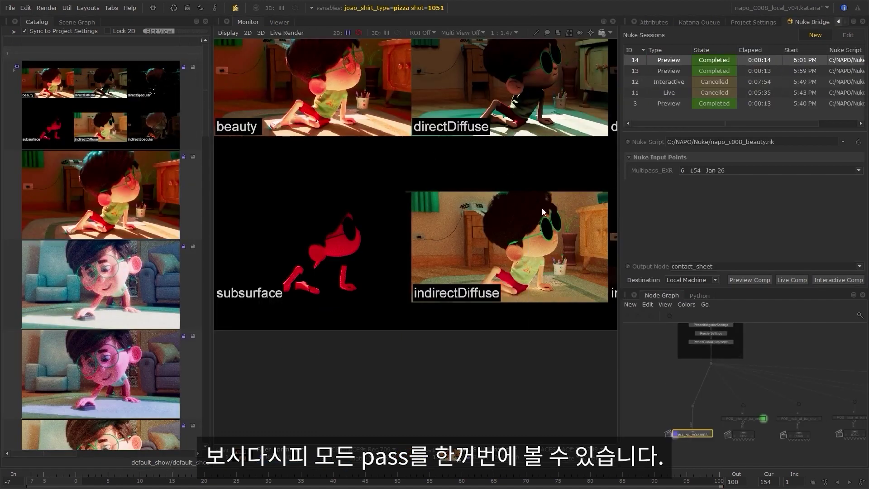
pyautogui.press('f')
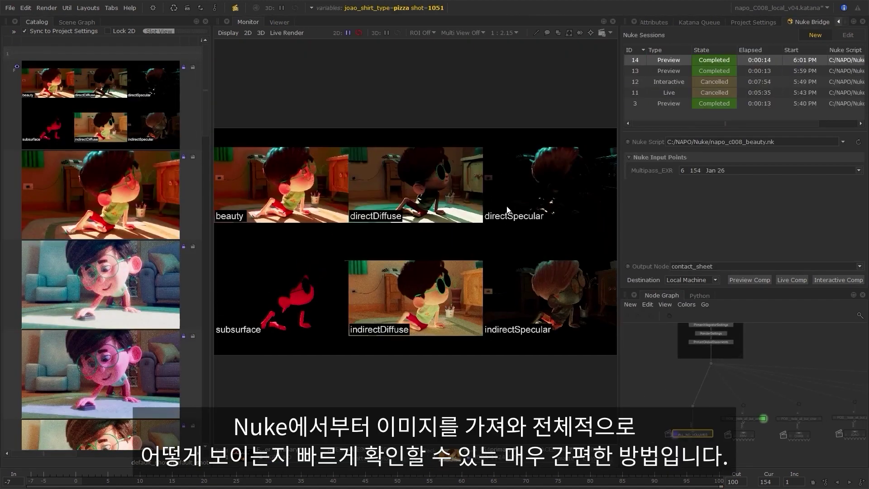
pyautogui.press('space')
pyautogui.press('f')
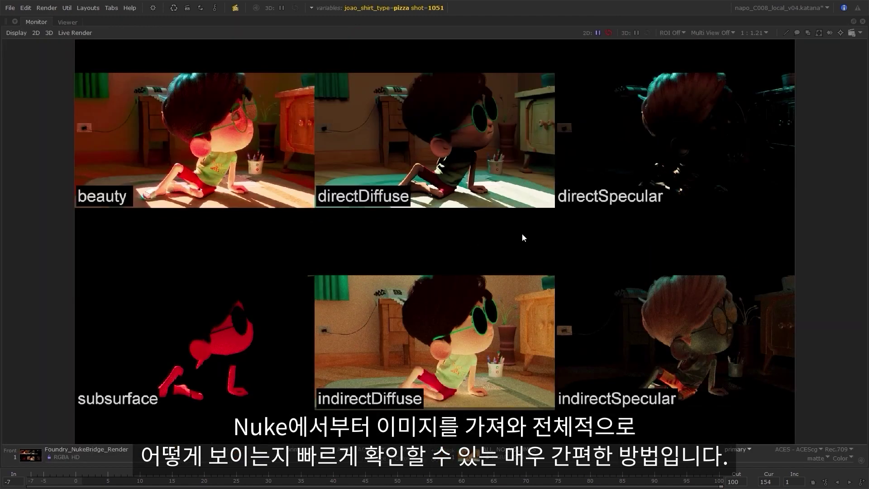
pyautogui.press('space')
pyautogui.press('f')
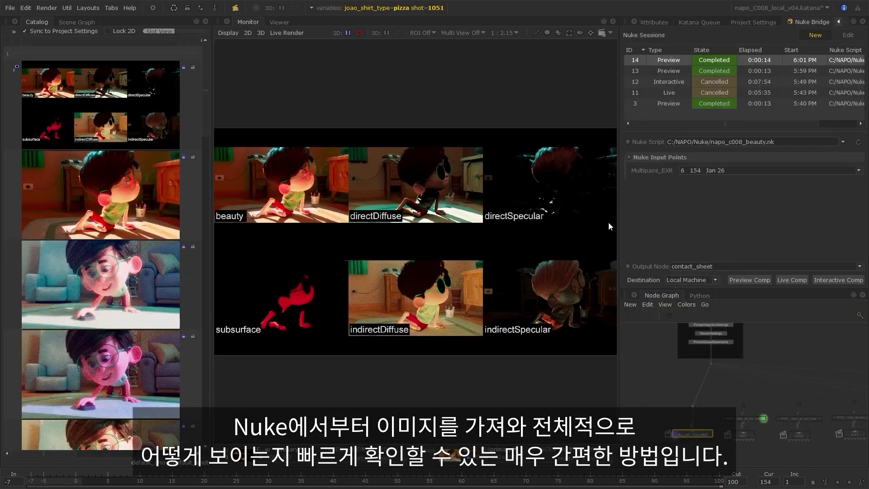
# Launch an Interactive Comp of the beauty output in Nuke, declining the autosave restore and the killing of Frame Server processes.
pyautogui.moveTo(494, 233); pyautogui.dragTo(491, 234)
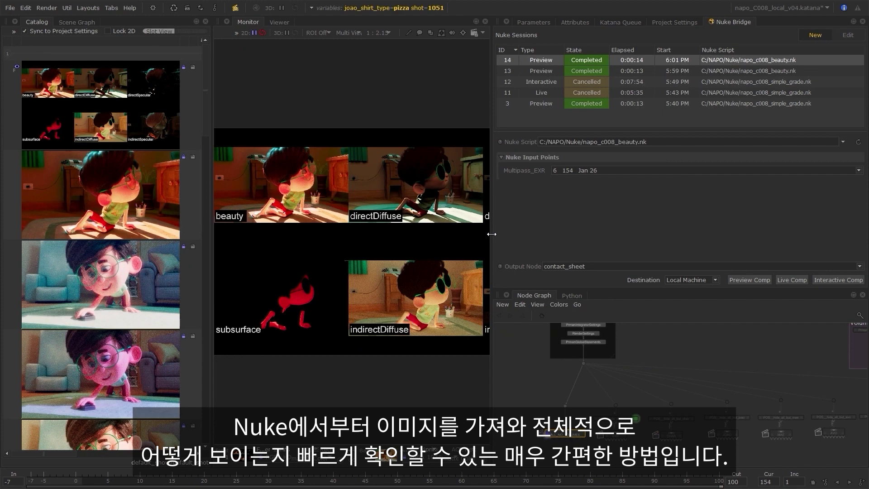
pyautogui.click(568, 265)
pyautogui.click(570, 277)
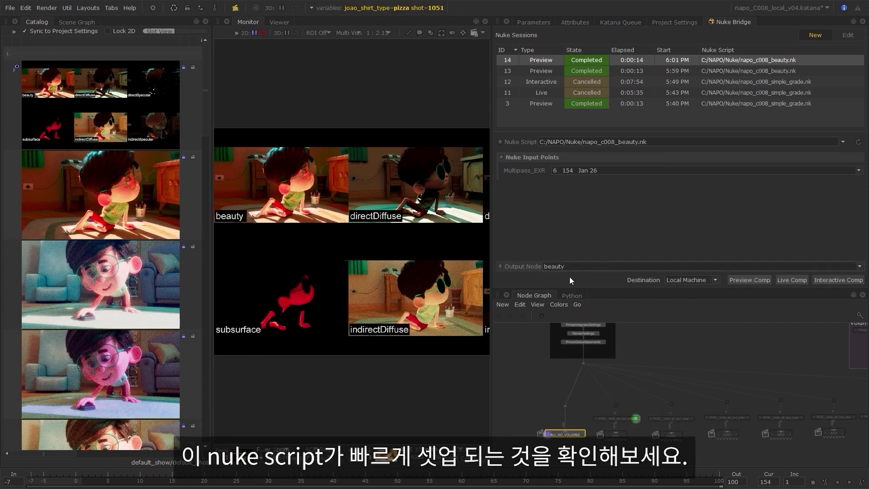
pyautogui.click(832, 280)
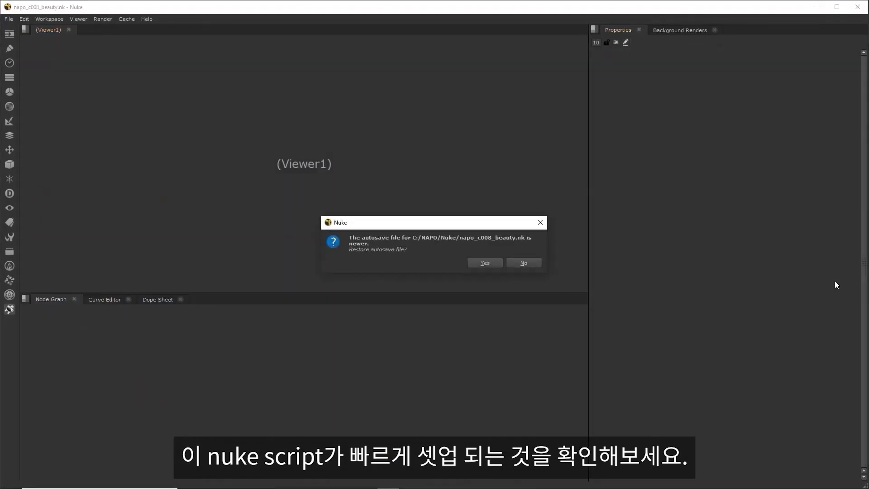
pyautogui.click(524, 263)
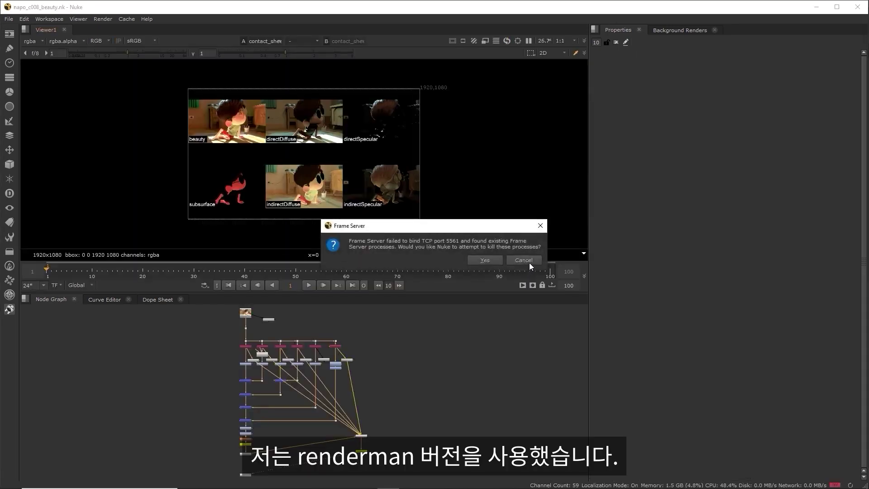
pyautogui.click(527, 263)
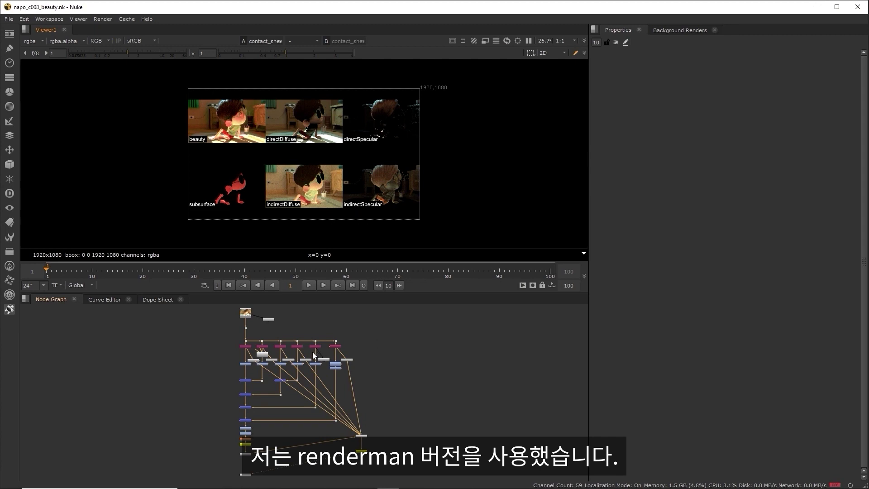
# Enlarge the Node Graph and show the beauty node's output in the Viewer.
pyautogui.scroll(3, 278, 355)
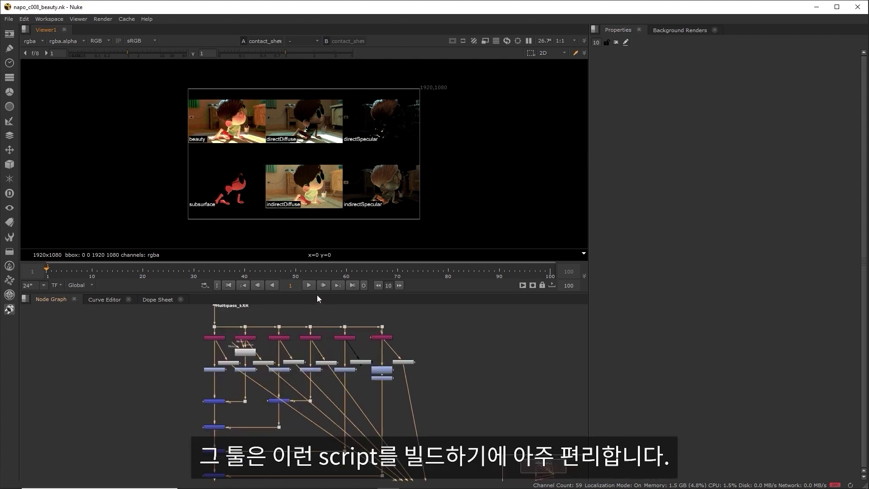
pyautogui.moveTo(318, 295); pyautogui.dragTo(334, 252)
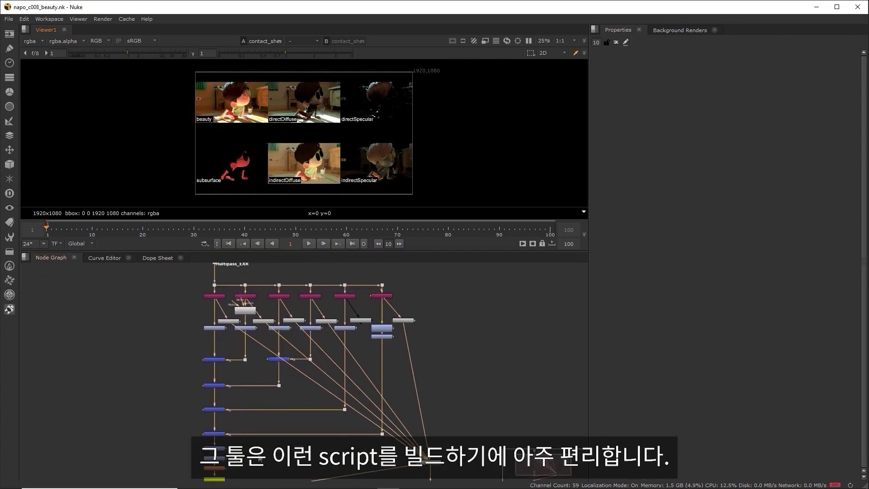
pyautogui.moveTo(262, 442); pyautogui.dragTo(297, 400, button='middle')
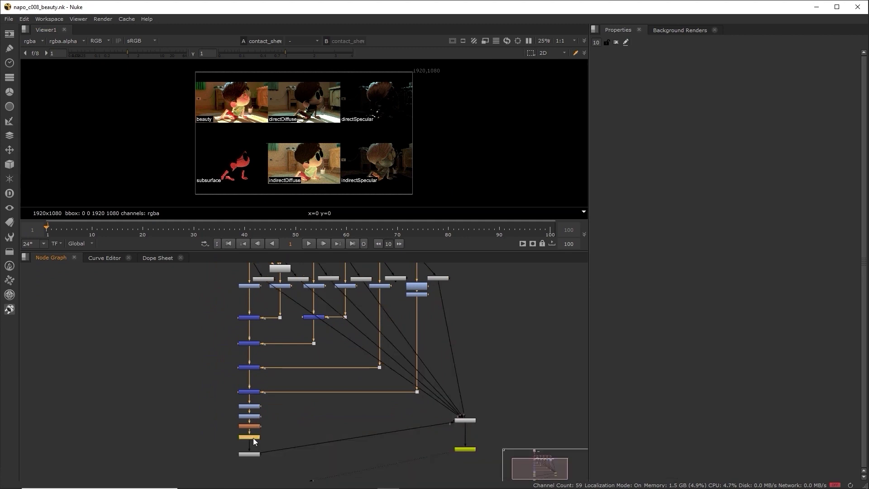
pyautogui.press('1')
# Examine how the node graph grades and merges the shuffled passes into the beauty and contact_sheet outputs.
pyautogui.moveTo(311, 363); pyautogui.dragTo(324, 399, button='middle')
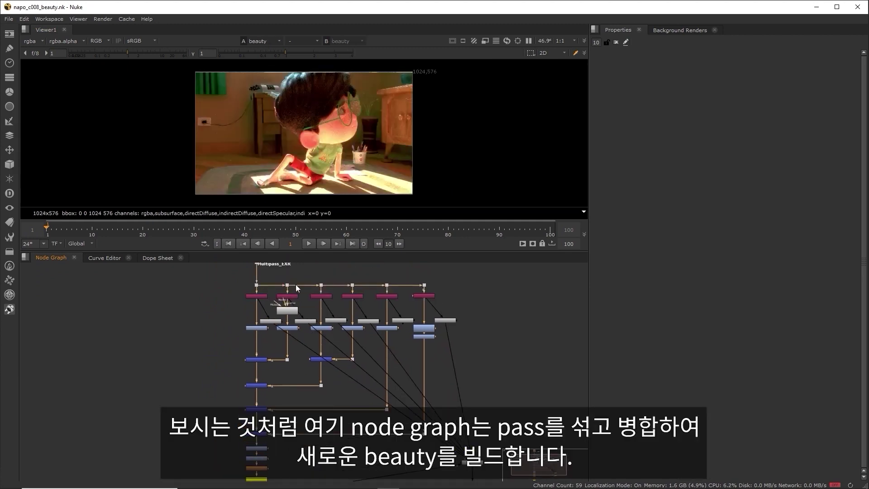
pyautogui.scroll(5, 293, 278)
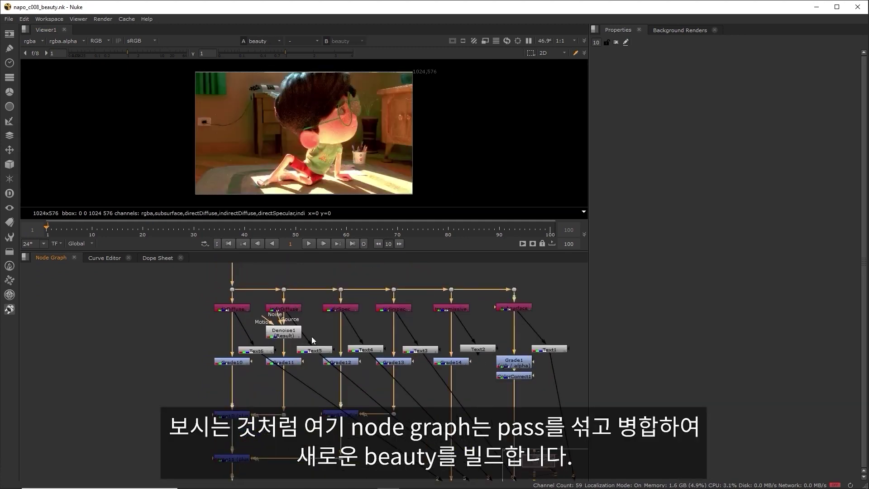
pyautogui.moveTo(289, 426); pyautogui.dragTo(289, 320, button='middle')
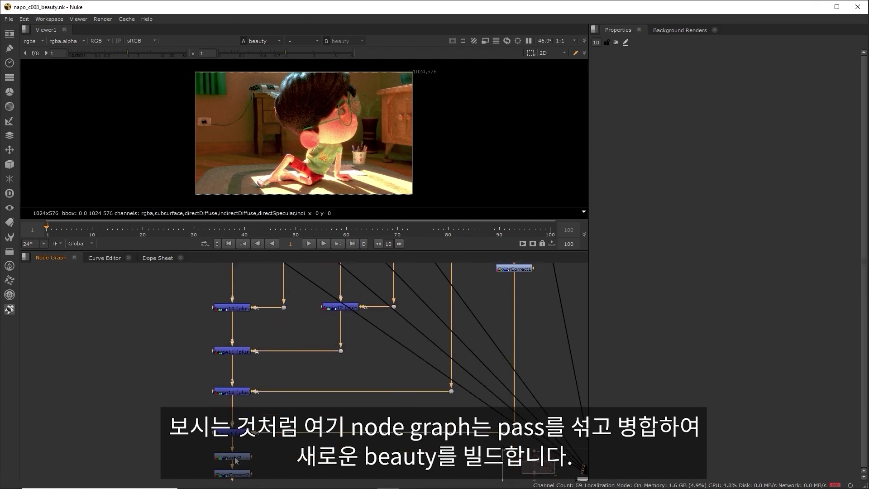
pyautogui.scroll(5, 372, 370)
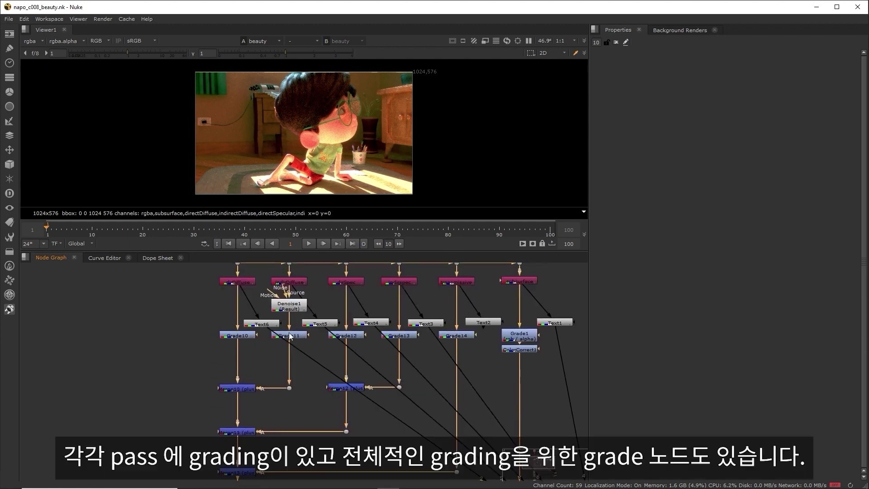
pyautogui.scroll(-7, 379, 419)
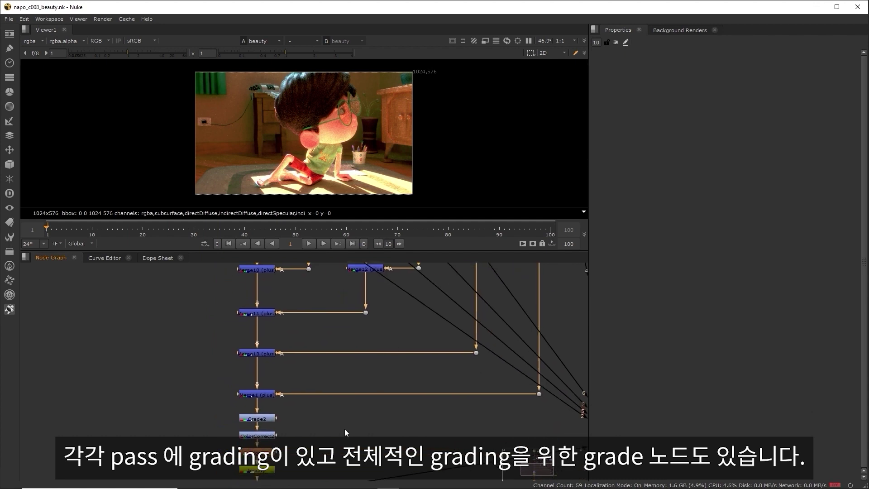
pyautogui.scroll(-3, 270, 381)
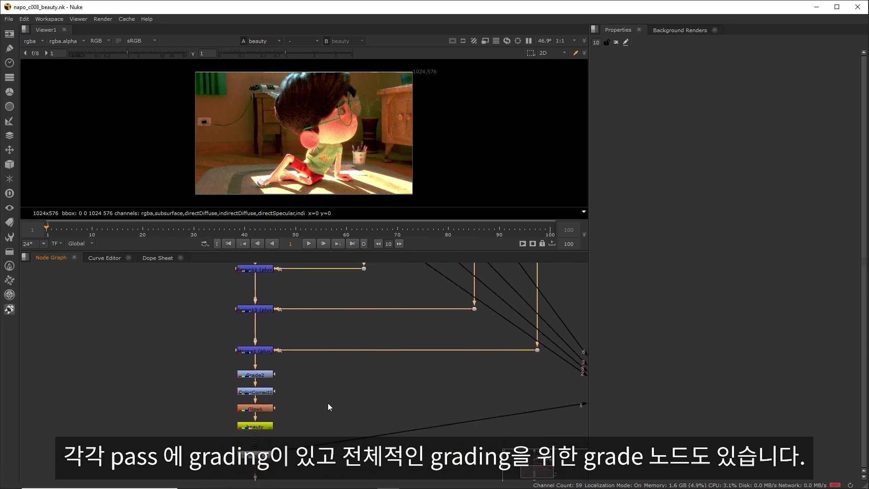
pyautogui.scroll(-2, 359, 401)
pyautogui.scroll(-1, 358, 401)
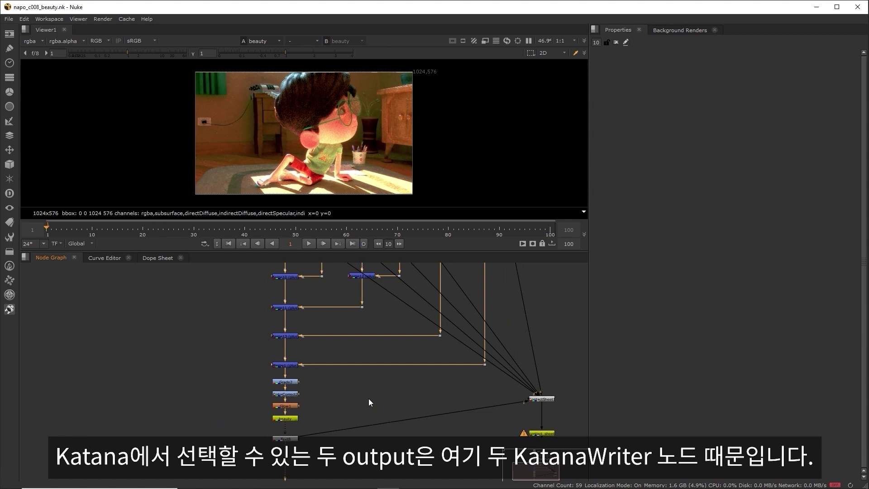
pyautogui.scroll(3, 303, 407)
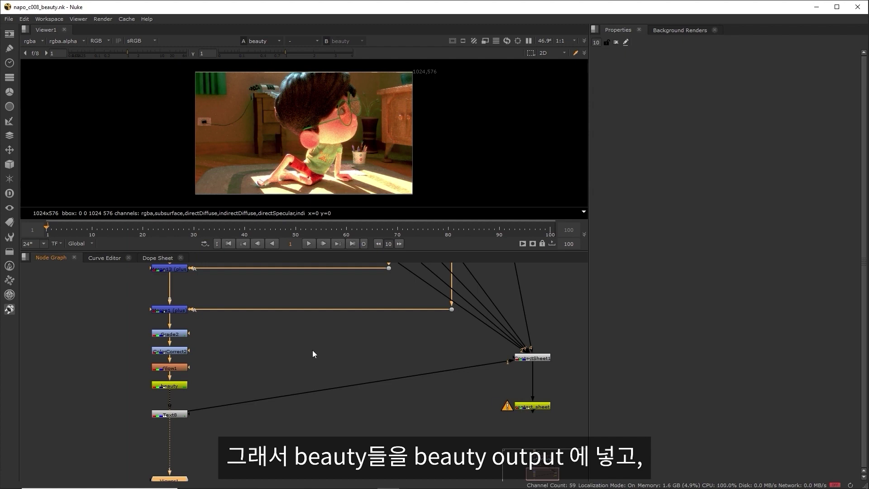
pyautogui.scroll(-1, 308, 352)
pyautogui.moveTo(268, 349); pyautogui.dragTo(408, 372, button='middle')
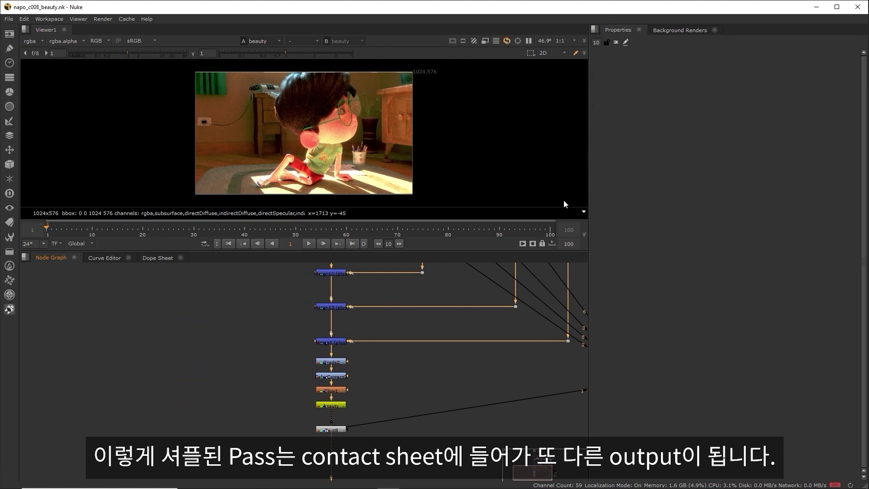
# Set the project's color management to OCIO and close the project settings.
pyautogui.click(664, 112)
pyautogui.press('s')
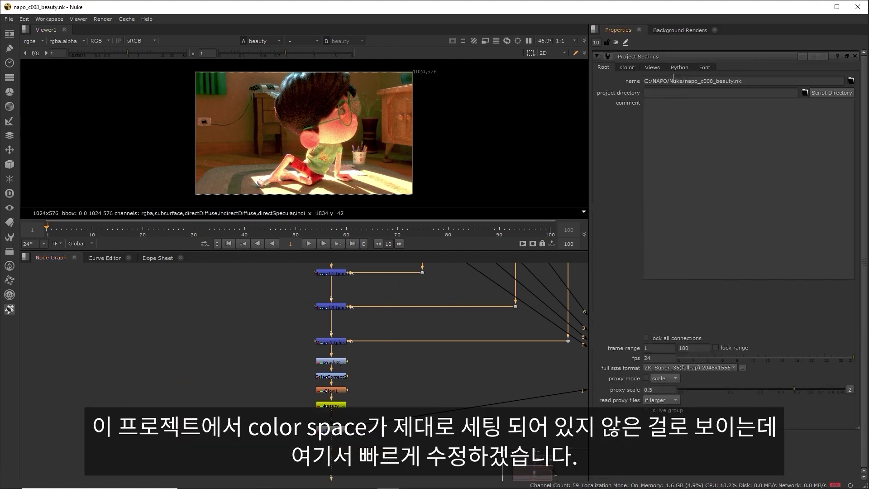
pyautogui.click(628, 66)
pyautogui.click(673, 82)
pyautogui.click(677, 89)
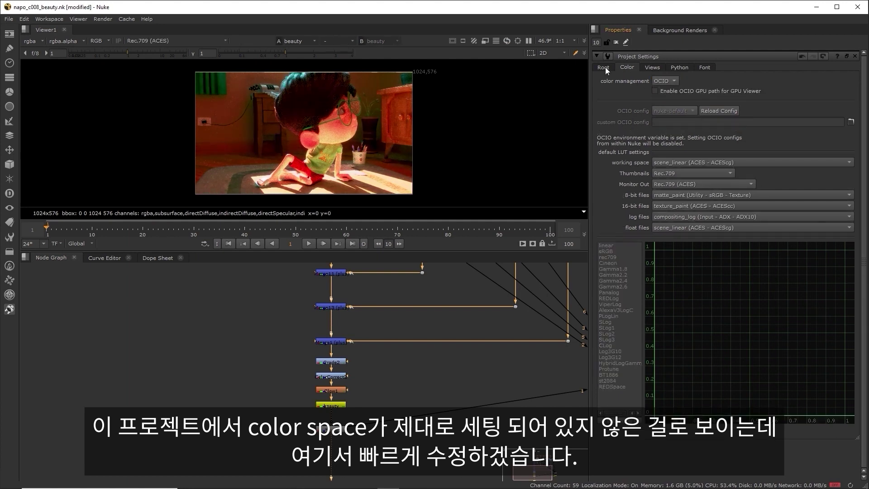
pyautogui.click(854, 57)
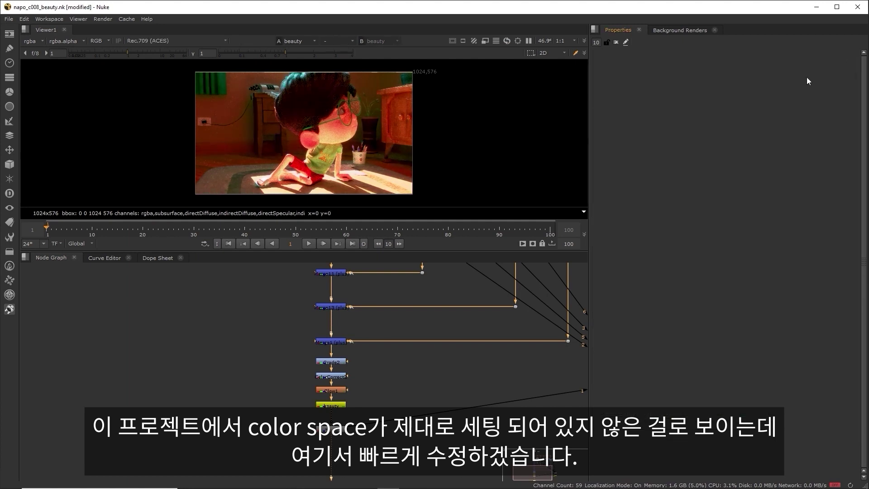
# Open Grade2 and ColorCorrect2, setting ColorCorrect2's red highlights gamma to 1.24 and its RGB midtones gamma to 0.96, 1.06 and 1.26.
pyautogui.moveTo(386, 392); pyautogui.dragTo(364, 373, button='middle')
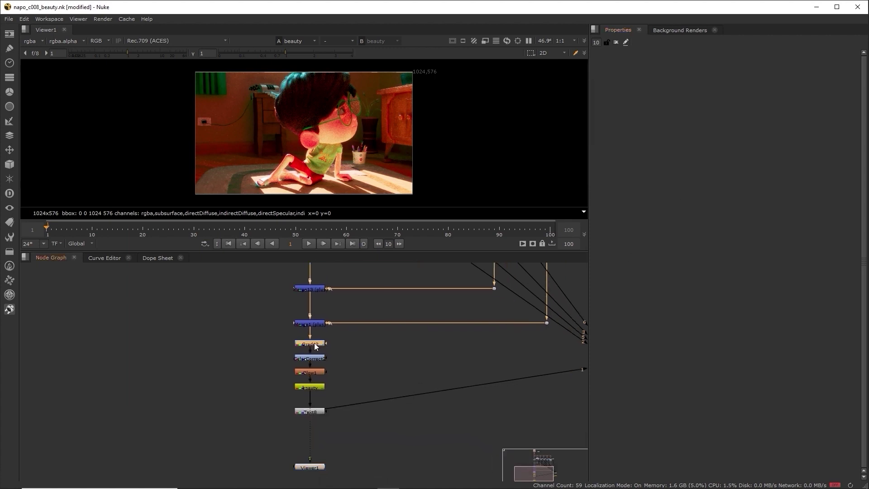
pyautogui.doubleClick(317, 344)
pyautogui.doubleClick(317, 359)
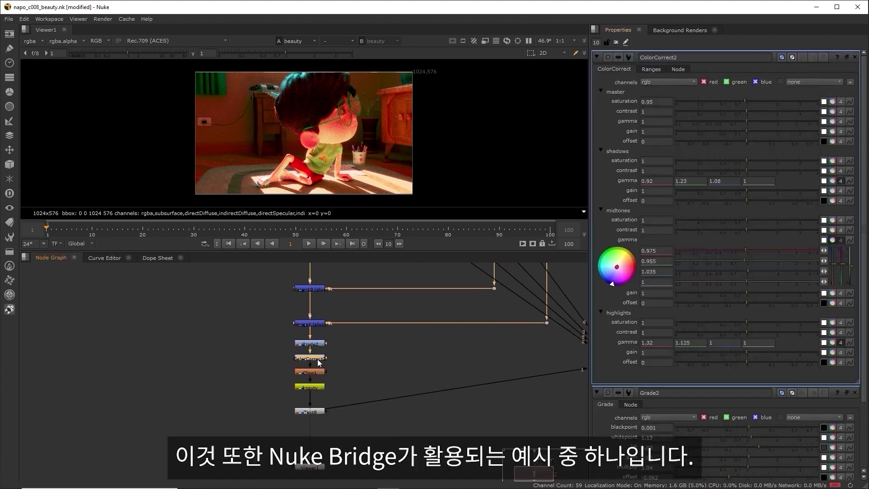
pyautogui.click(835, 343)
pyautogui.moveTo(757, 351); pyautogui.dragTo(755, 352)
pyautogui.moveTo(746, 260)
pyautogui.mouseDown()
pyautogui.moveTo(756, 271)
pyautogui.moveTo(745, 250)
pyautogui.mouseUp()
# Set ColorCorrect2's RGB shadows gamma to 0.97, 1.2 and 1.1, and its master saturation to 0.8.
pyautogui.click(832, 181)
pyautogui.moveTo(753, 202)
pyautogui.mouseDown()
pyautogui.moveTo(744, 190)
pyautogui.moveTo(753, 212)
pyautogui.moveTo(730, 209)
pyautogui.moveTo(751, 210)
pyautogui.mouseUp()
pyautogui.click(832, 180)
pyautogui.moveTo(742, 99); pyautogui.dragTo(739, 102)
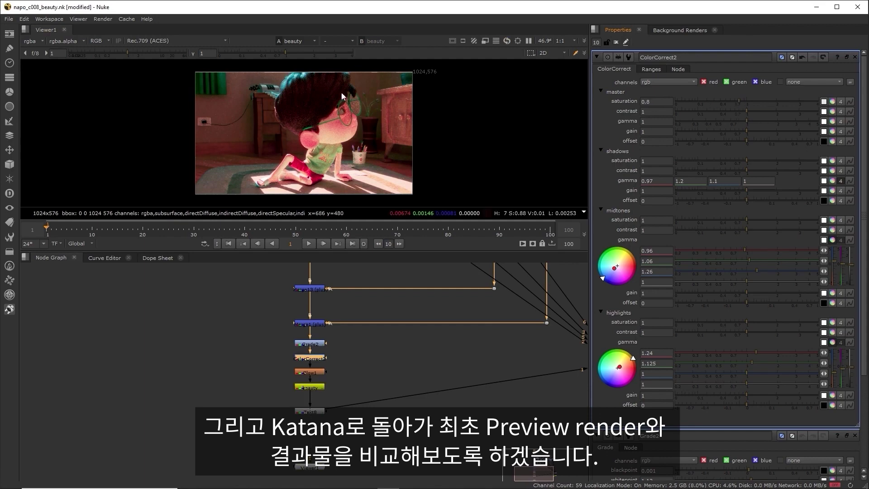
# Switch to Katana and compare the Interactive Comp with the earlier beauty Preview Comp in a horizontal multi view.
pyautogui.click(817, 7)
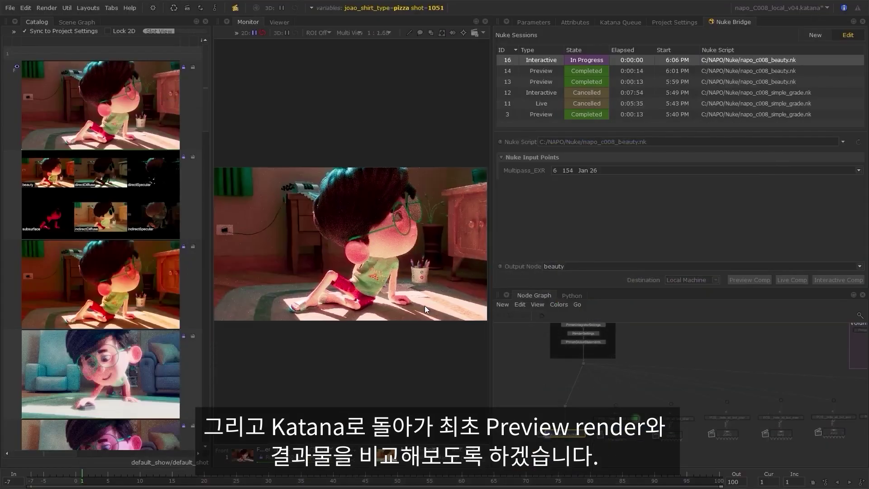
pyautogui.click(60, 310)
pyautogui.click(349, 33)
pyautogui.click(358, 54)
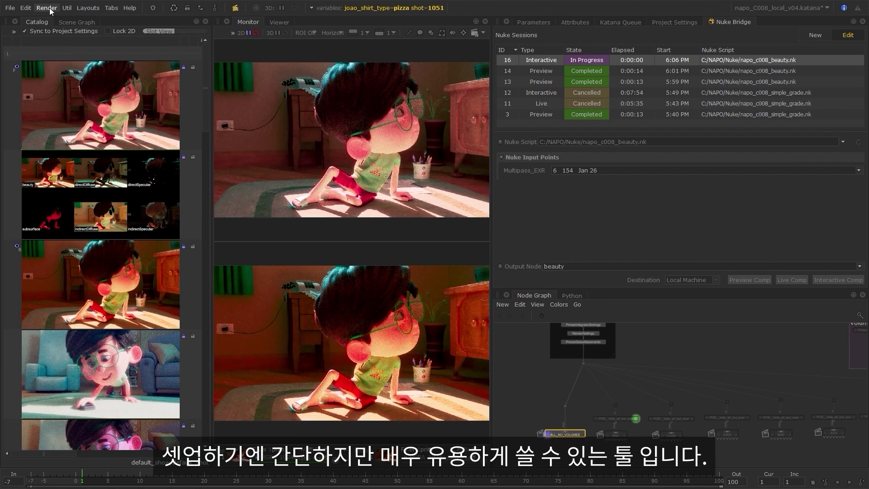
# Cancel the running Interactive Comp and load napo_c008_passes_slap_with_contact_sheet.nk as the Nuke script.
pyautogui.click(46, 8)
pyautogui.click(80, 32)
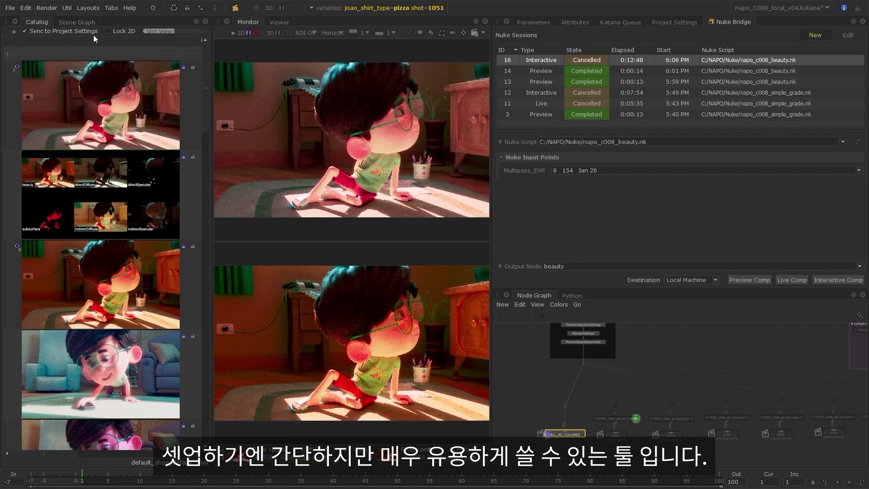
pyautogui.click(843, 143)
pyautogui.click(844, 154)
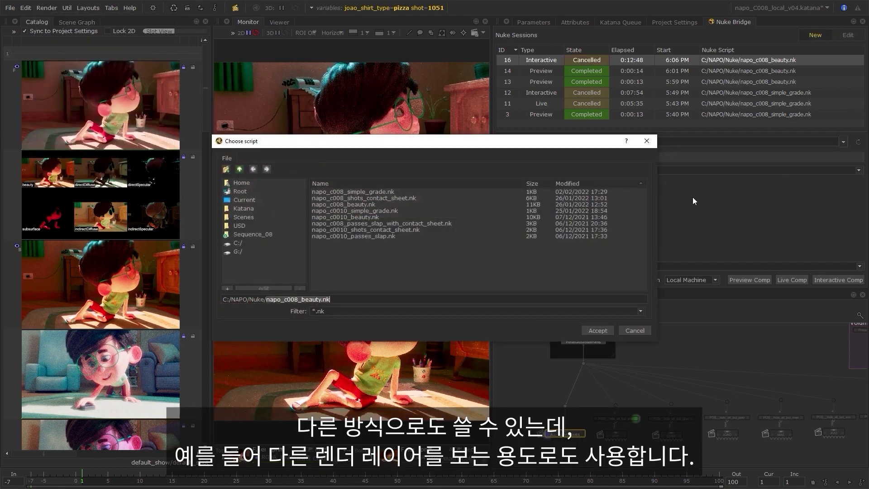
pyautogui.click(476, 204)
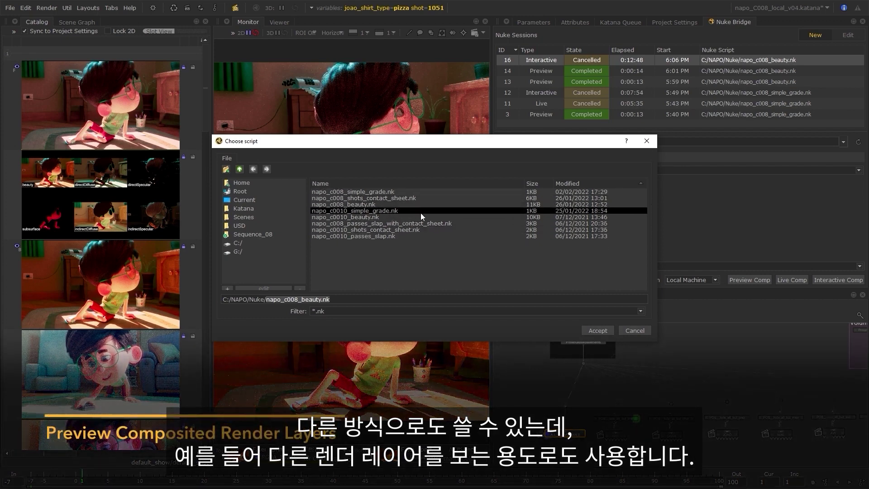
pyautogui.click(418, 224)
pyautogui.click(597, 330)
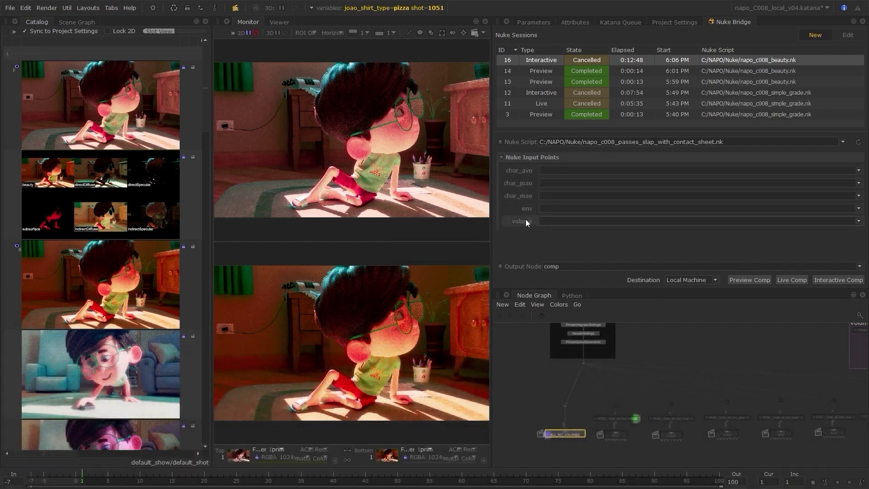
# Assign the AVO, JOAO, MAE, ENV and VOLUMETRICS catalog renders to the char_avo, char_joao, char_mae, env and volume input points.
pyautogui.moveTo(206, 123); pyautogui.dragTo(211, 265)
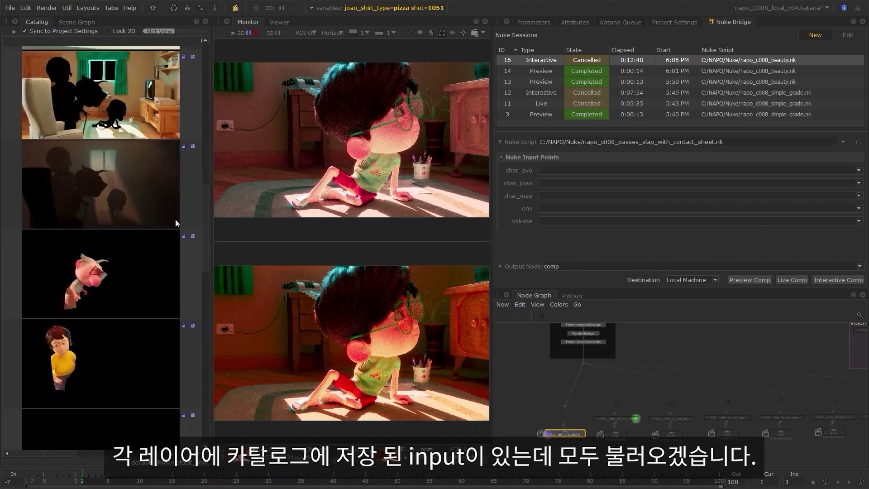
pyautogui.click(532, 170)
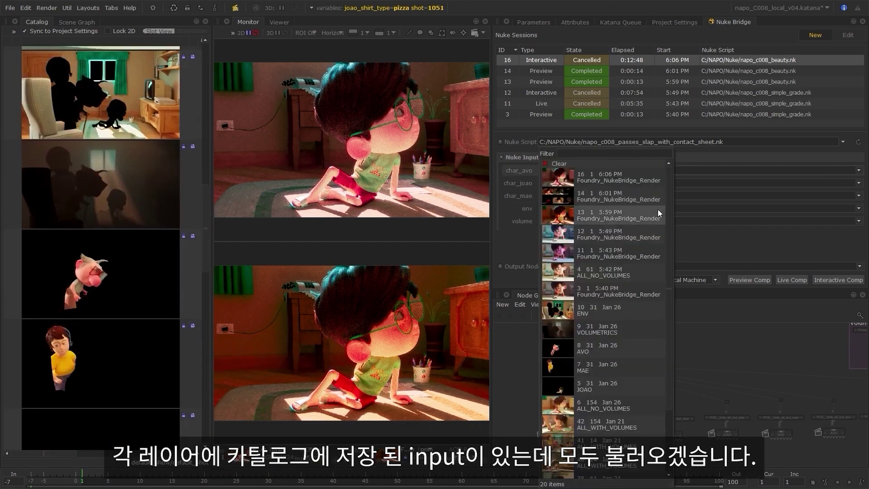
pyautogui.click(601, 334)
pyautogui.click(552, 182)
pyautogui.click(602, 386)
pyautogui.click(551, 196)
pyautogui.click(588, 366)
pyautogui.click(556, 208)
pyautogui.click(598, 310)
pyautogui.click(566, 220)
pyautogui.click(598, 330)
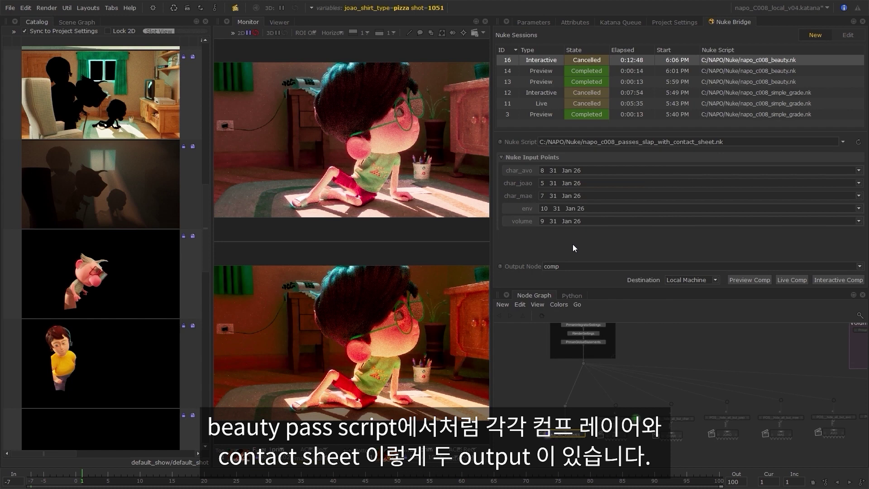
# Run a Preview Comp of the render layers with the comp output node.
pyautogui.click(593, 267)
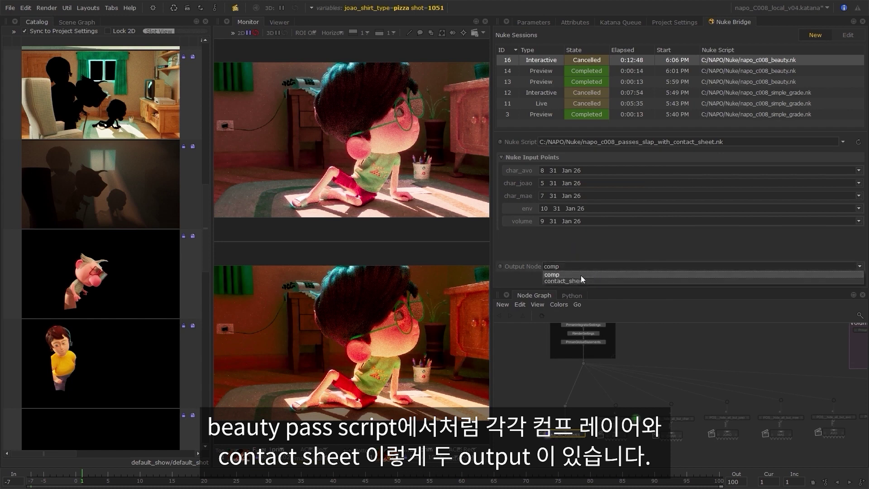
pyautogui.click(580, 275)
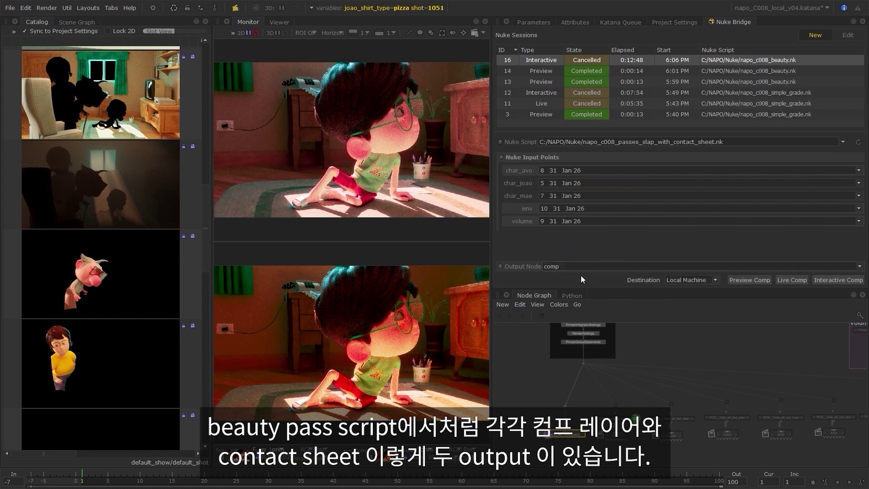
pyautogui.click(756, 282)
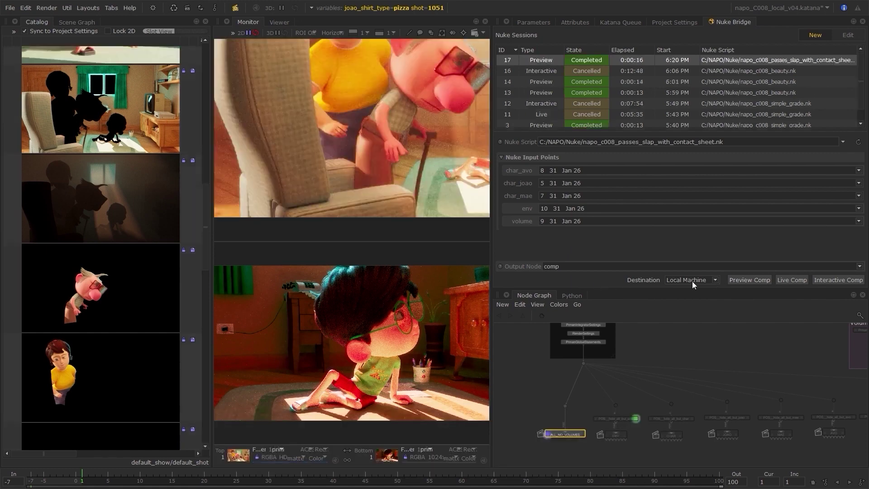
# Turn off the Monitor's multi view and examine the framed layer comp in the widened Monitor alongside the Catalog layers.
pyautogui.click(333, 33)
pyautogui.click(336, 50)
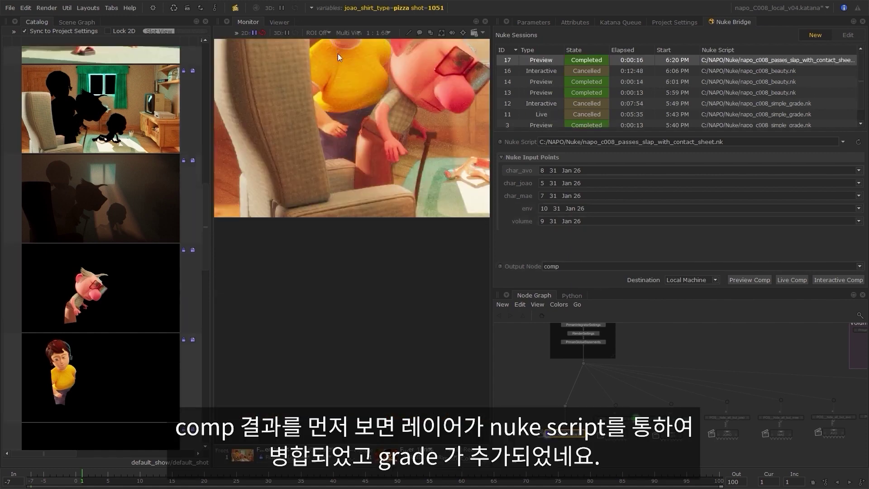
pyautogui.press('f')
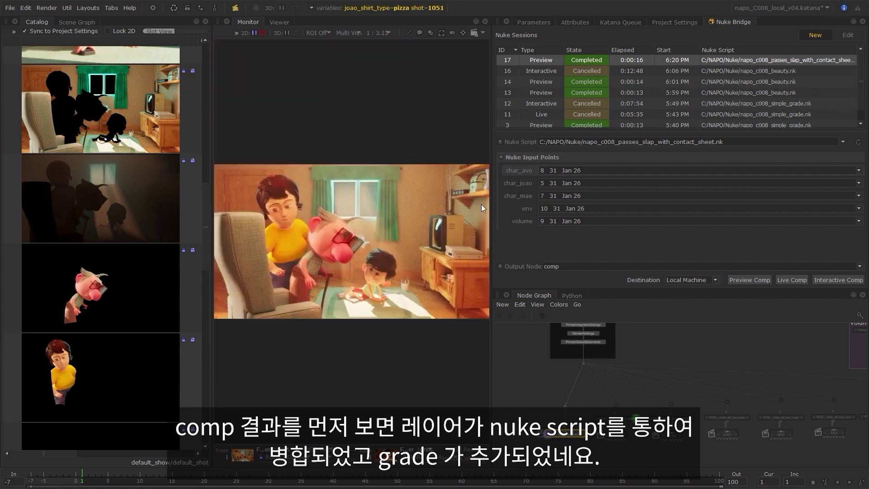
pyautogui.moveTo(492, 200); pyautogui.dragTo(529, 201)
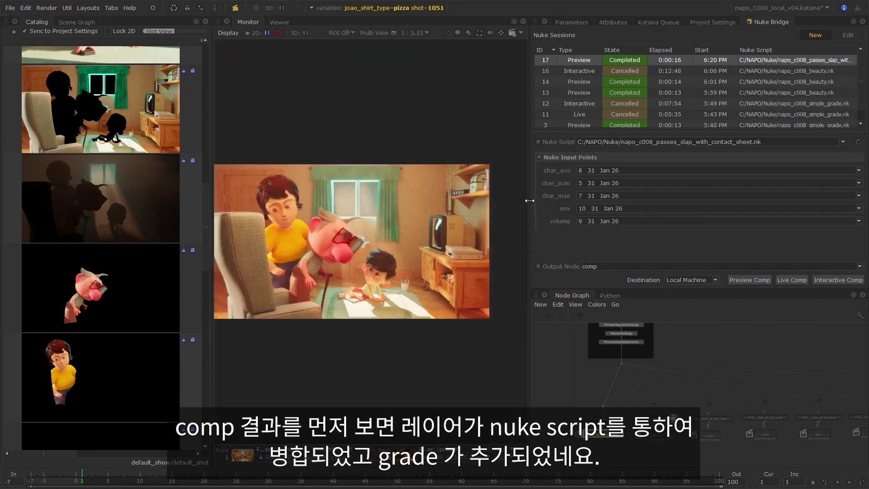
pyautogui.press('f')
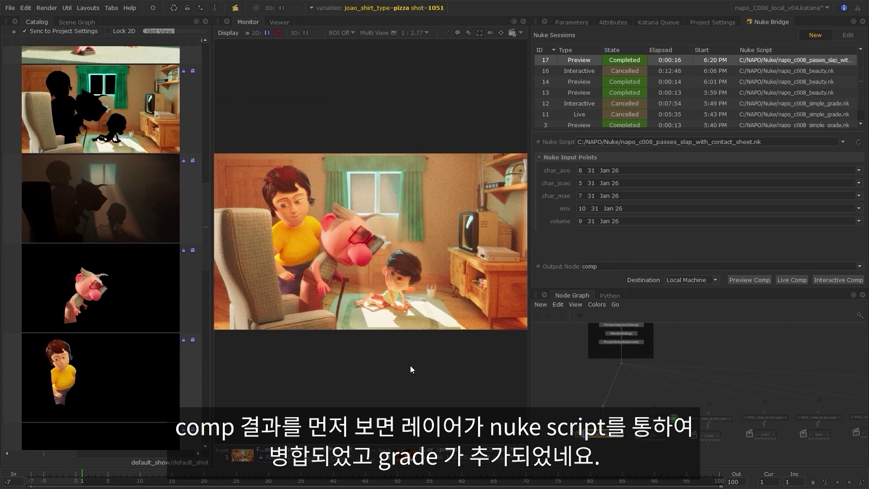
pyautogui.scroll(-3, 206, 221)
pyautogui.scroll(2, 207, 222)
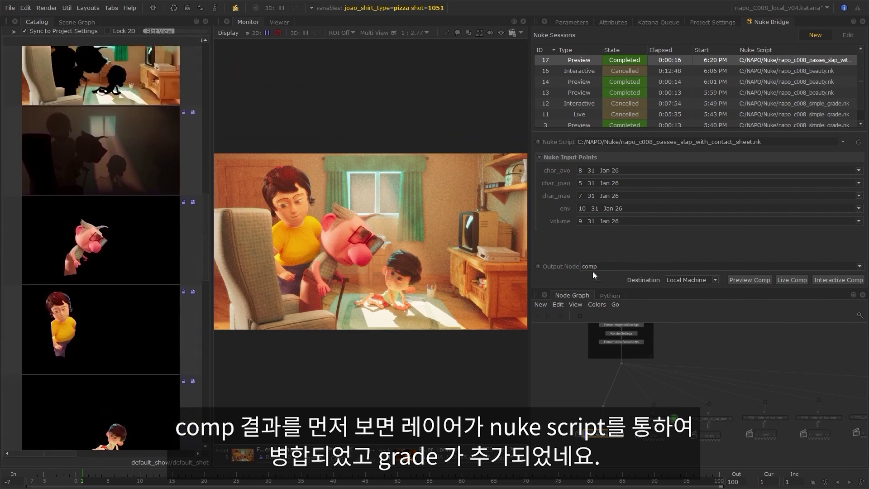
# Run a Preview Comp of the render layers with the contact_sheet output node and frame the whole sheet in a widened Monitor.
pyautogui.click(607, 264)
pyautogui.click(601, 281)
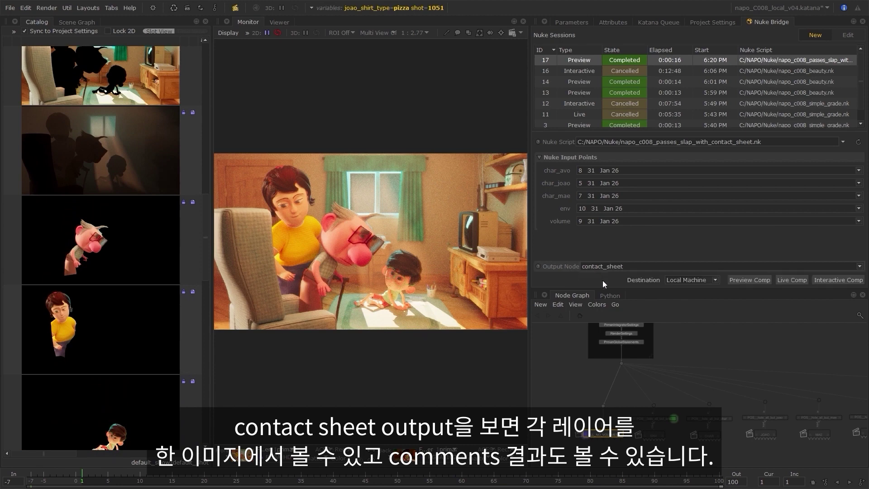
pyautogui.click(735, 280)
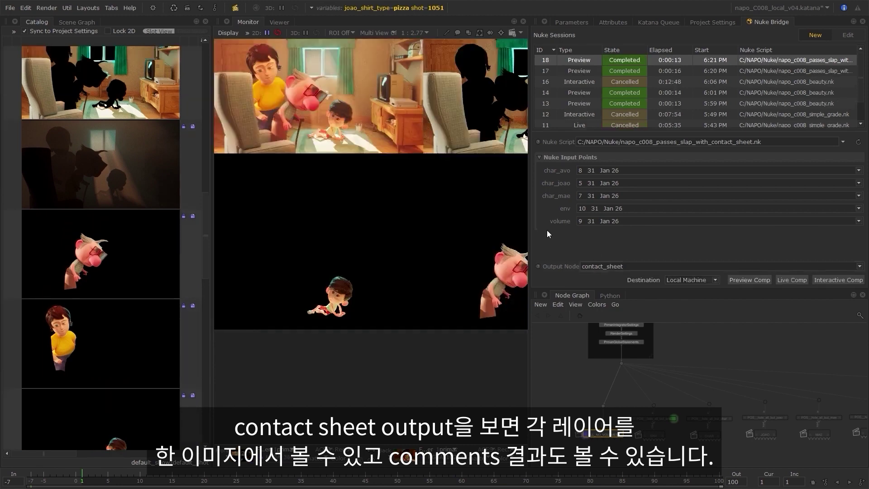
pyautogui.moveTo(530, 229); pyautogui.dragTo(616, 230)
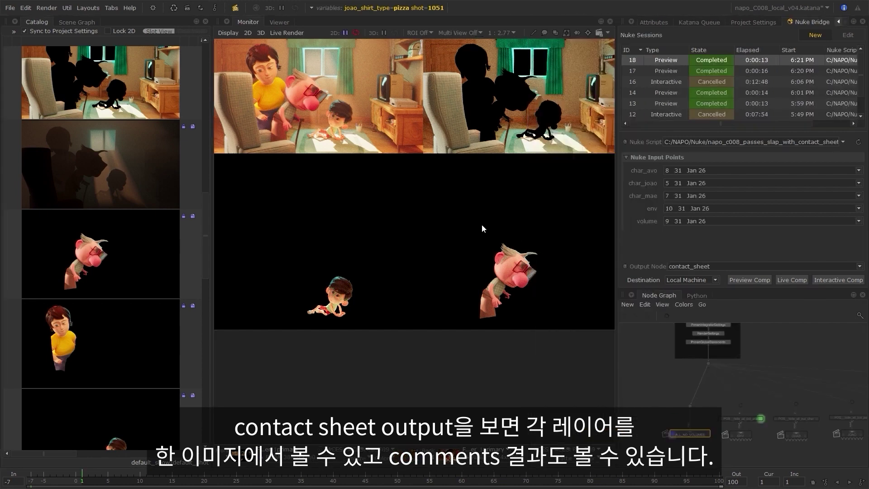
pyautogui.press('f')
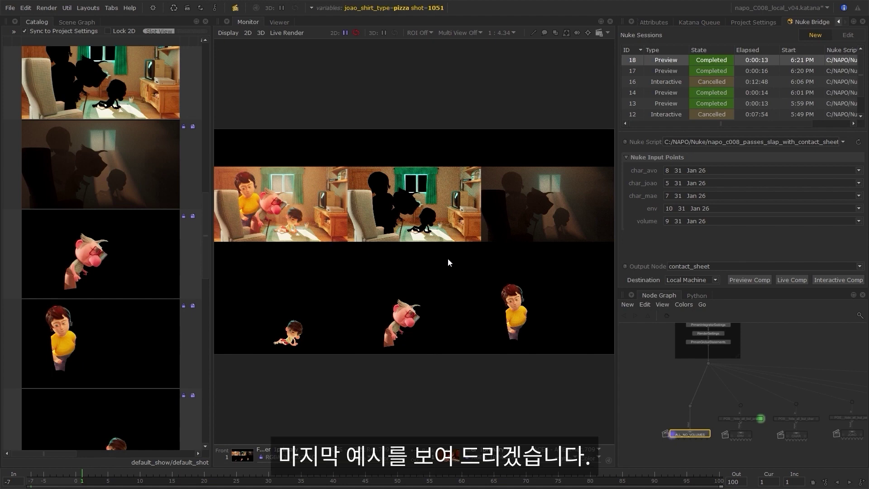
# Narrow the Monitor and load napo_c008_shots_contact_sheet.nk as the Nuke script.
pyautogui.moveTo(616, 242); pyautogui.dragTo(514, 242)
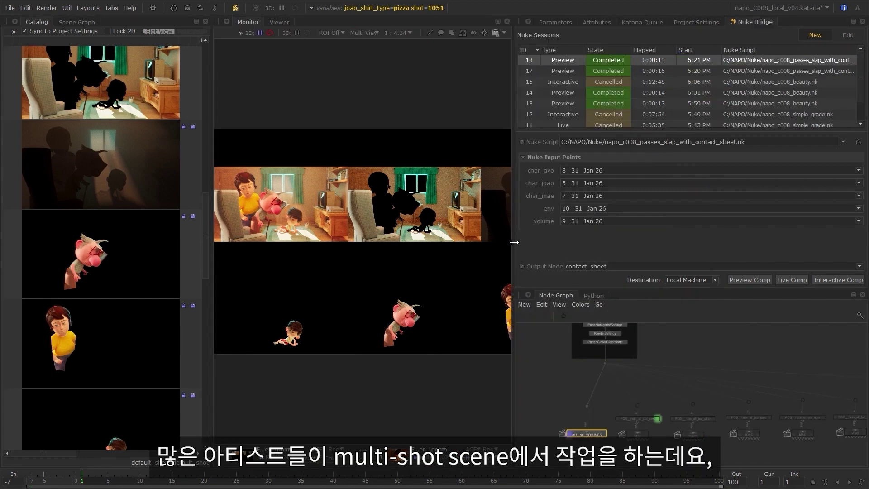
pyautogui.click(843, 142)
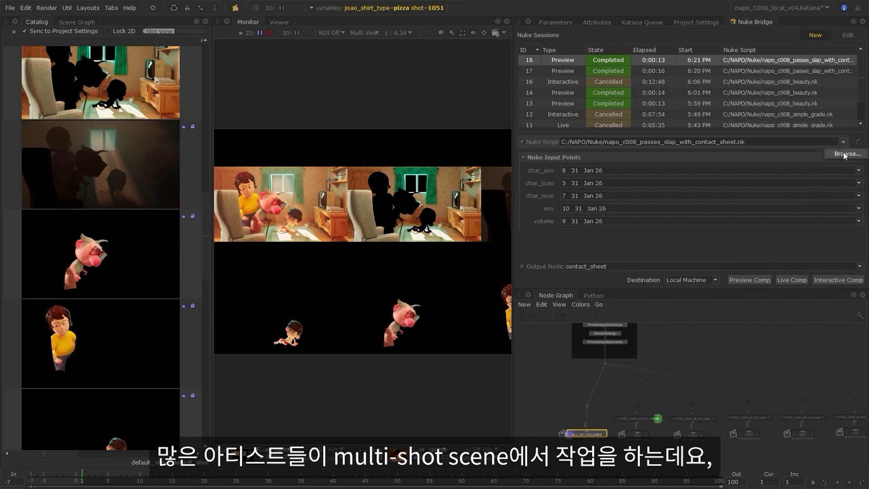
pyautogui.click(844, 154)
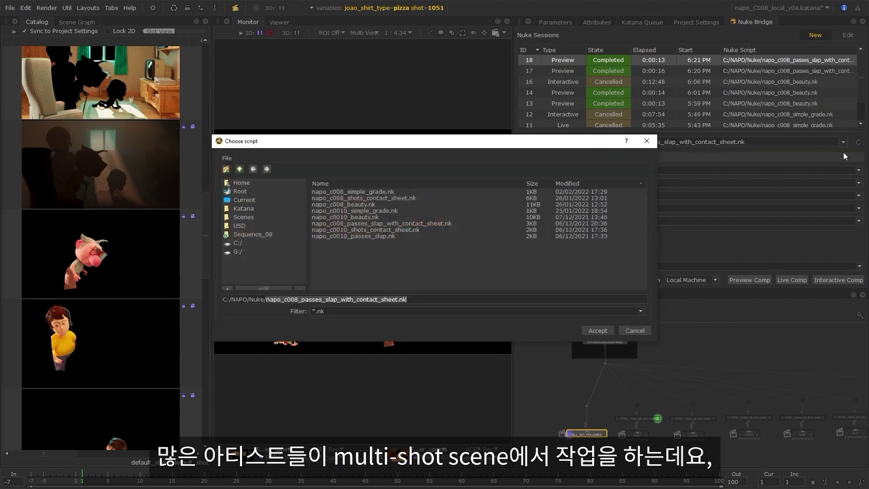
pyautogui.click(419, 197)
pyautogui.click(602, 330)
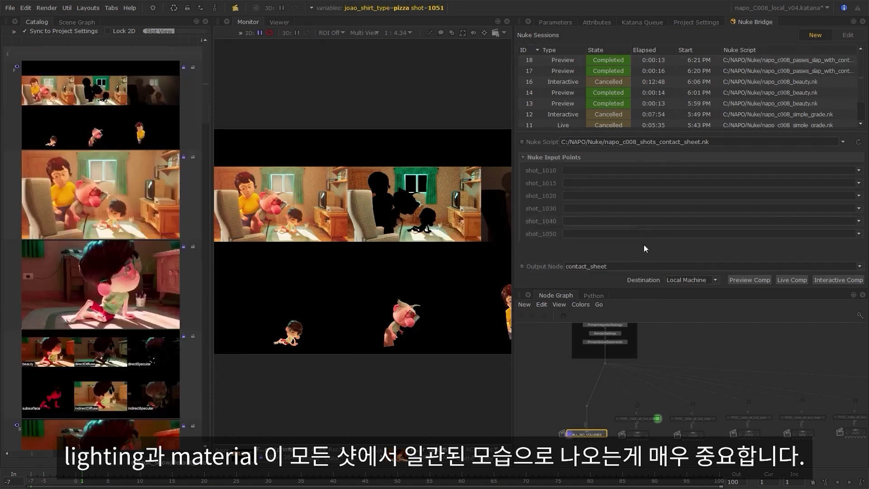
# Assign Catalog renders 36, 40, 42, 38, 37 and 41 to the shot_1010, shot_1015, shot_1020, shot_1030, shot_1040 and shot_1050 input points.
pyautogui.click(592, 171)
pyautogui.scroll(-2, 606, 231)
pyautogui.click(629, 346)
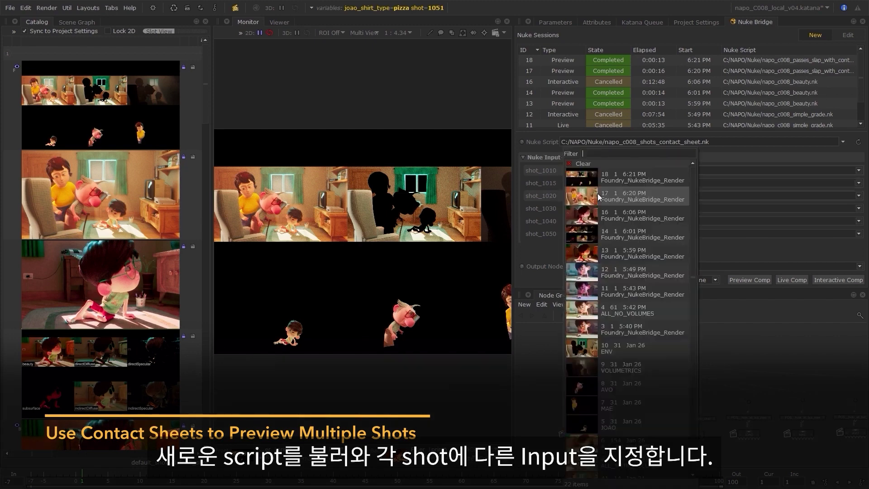
pyautogui.click(597, 194)
pyautogui.click(619, 335)
pyautogui.click(589, 209)
pyautogui.click(606, 264)
pyautogui.click(608, 221)
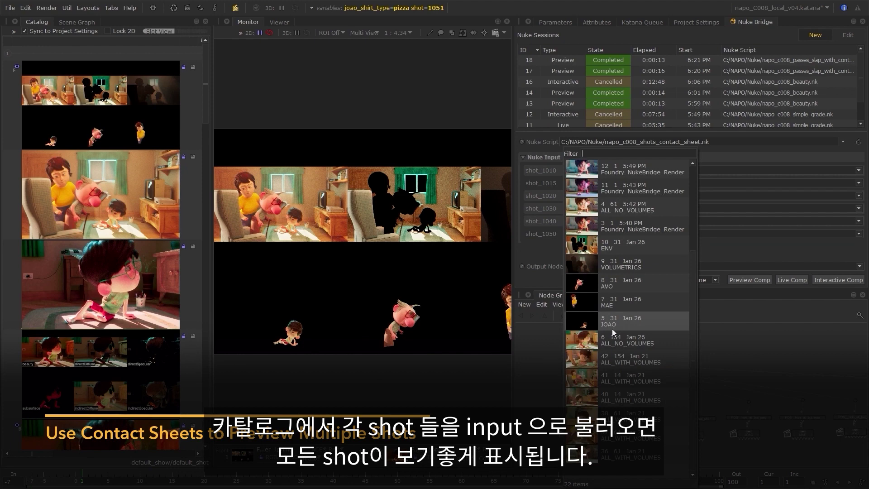
pyautogui.click(612, 324)
pyautogui.click(611, 233)
pyautogui.scroll(-2, 626, 316)
pyautogui.click(626, 378)
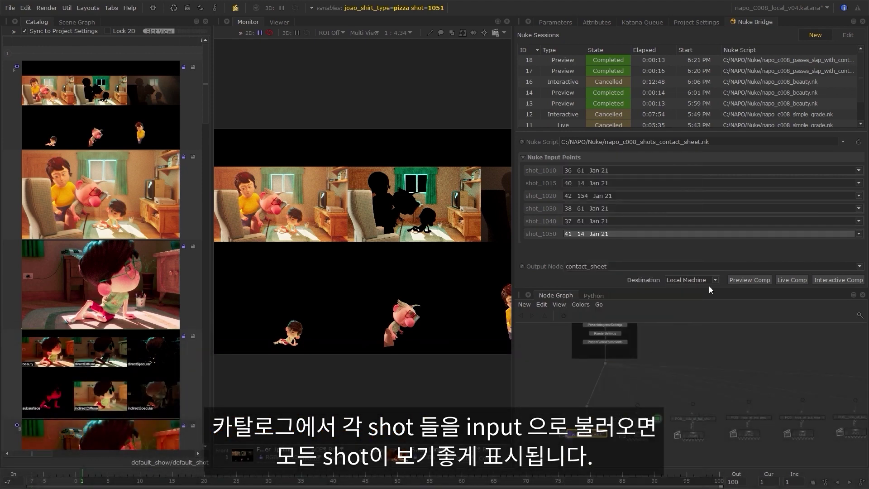
# Run a Preview Comp of the six-shot contact sheet and inspect it in the maximized Monitor before restoring the layout.
pyautogui.click(751, 279)
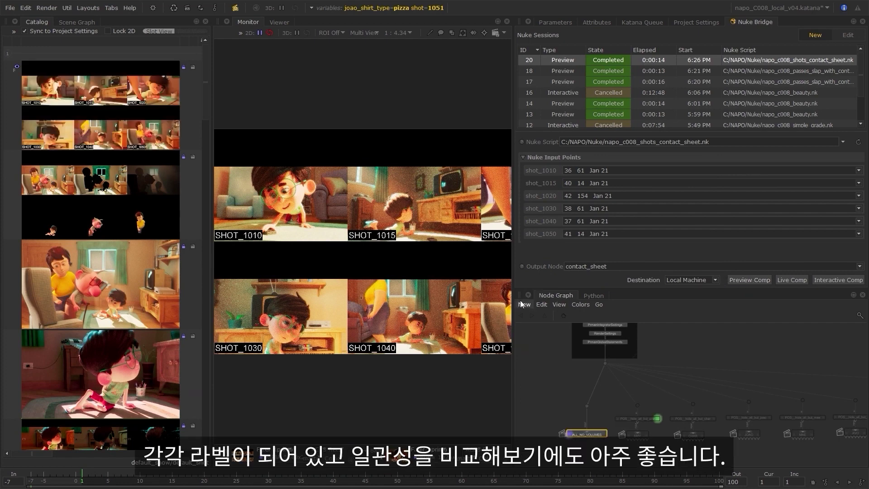
pyautogui.press('space')
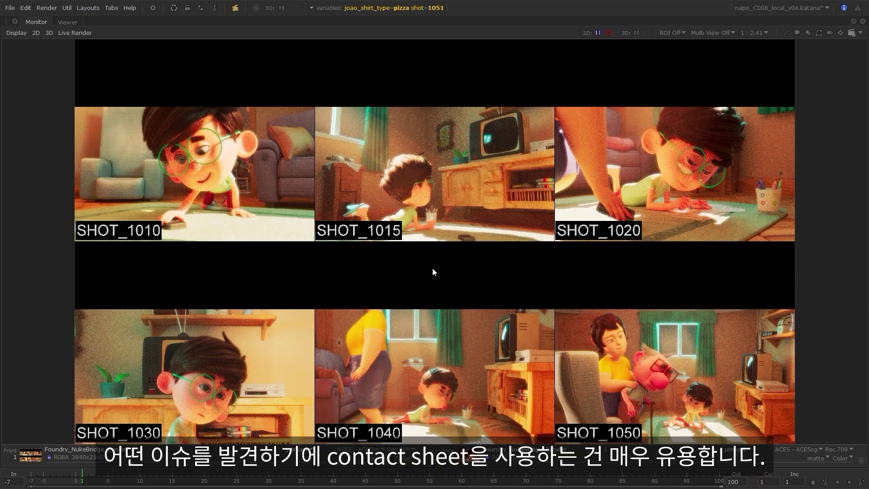
pyautogui.press('space')
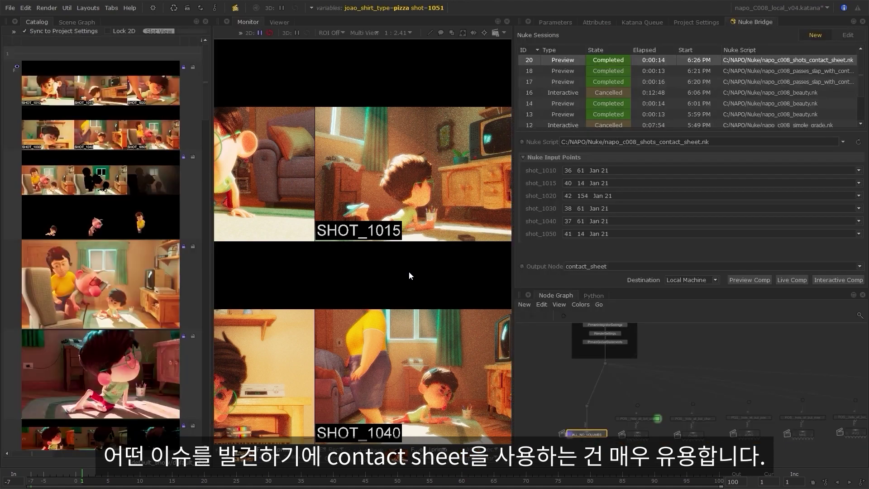
pyautogui.scroll(-4, 409, 275)
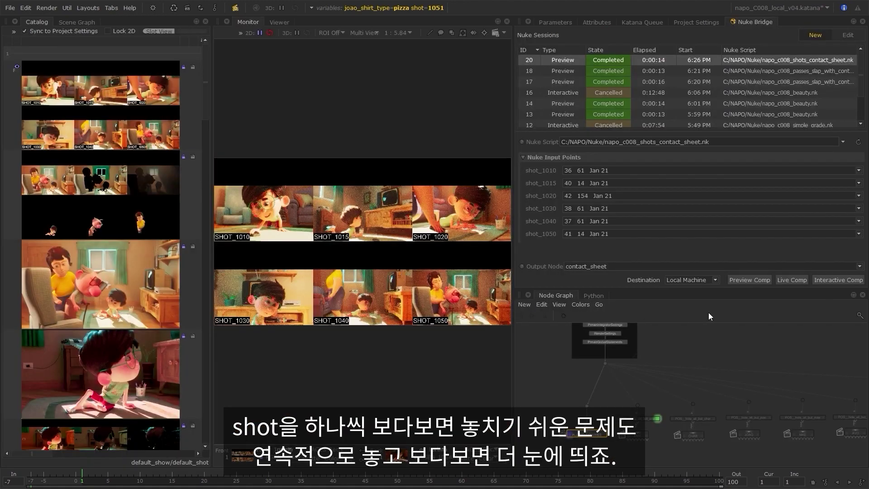
# Start an Interactive Comp of the shots contact sheet, bringing its shot branches into view in Nuke's node graph.
pyautogui.click(831, 281)
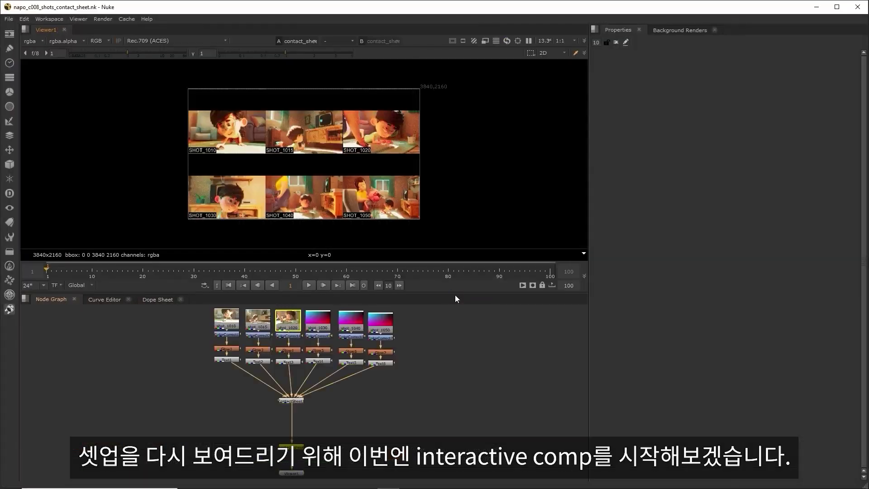
pyautogui.click(528, 260)
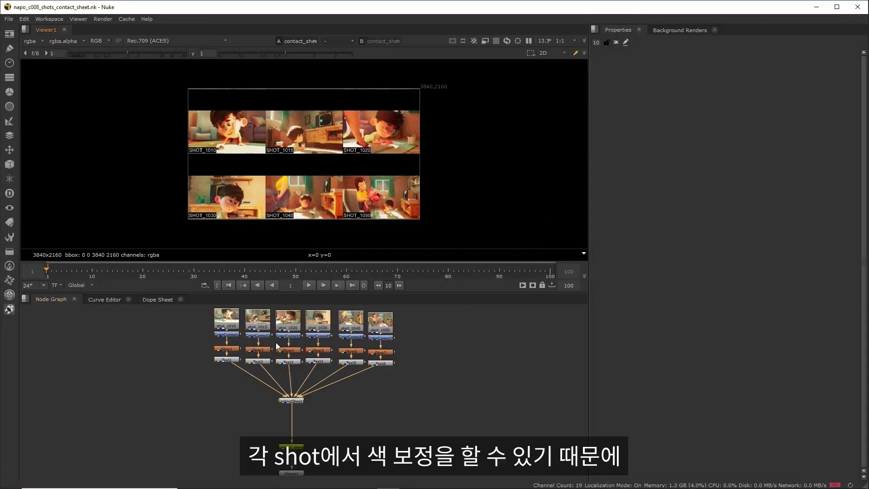
pyautogui.scroll(4, 281, 329)
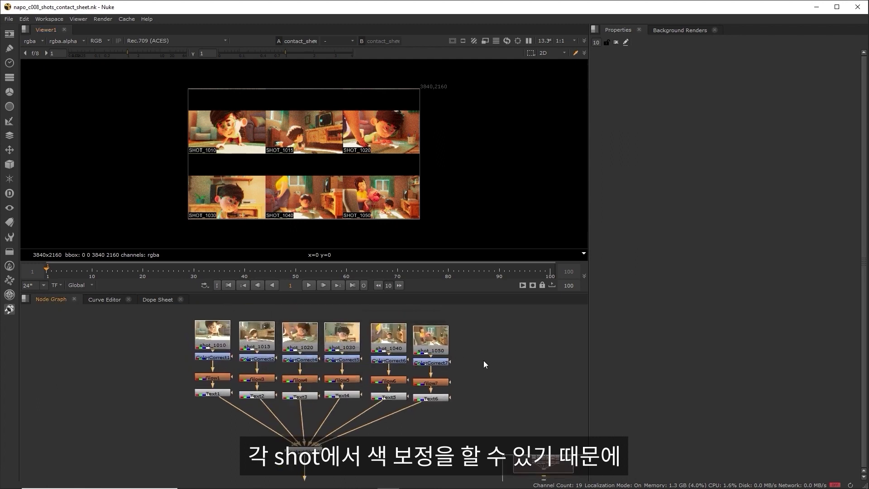
# Lower the master red gain of shot_1050's ColorCorrect node to 0.9 and check the shot in the contact sheet.
pyautogui.doubleClick(448, 372)
pyautogui.moveTo(746, 140)
pyautogui.mouseDown()
pyautogui.moveTo(755, 142)
pyautogui.moveTo(742, 140)
pyautogui.mouseUp()
pyautogui.scroll(2, 398, 210)
pyautogui.scroll(3, 398, 209)
pyautogui.scroll(-3, 324, 181)
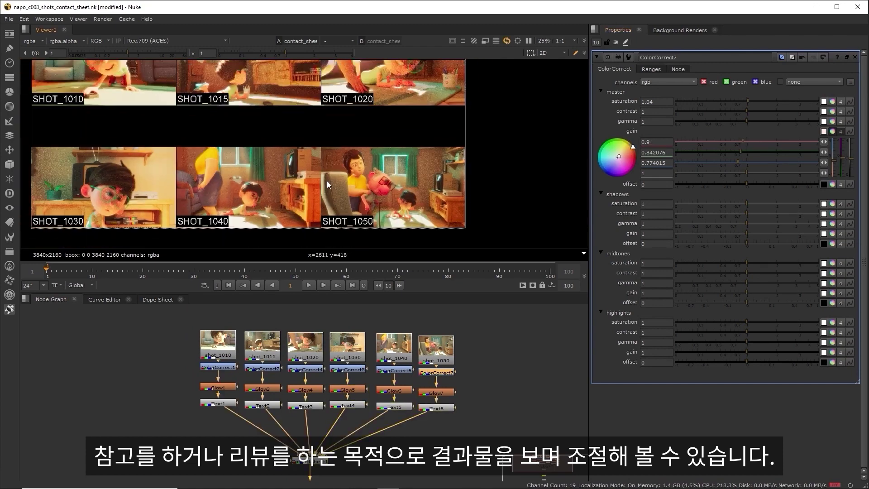
# Set the master red gain to 0.82 and the master offset to 0.008 on shot_1020's ColorCorrect node.
pyautogui.doubleClick(305, 370)
pyautogui.moveTo(745, 140); pyautogui.dragTo(740, 139)
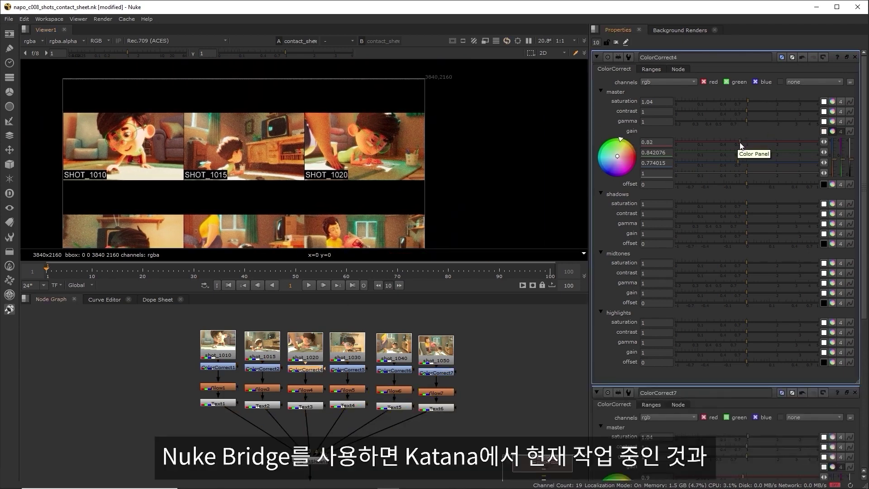
pyautogui.moveTo(739, 186); pyautogui.dragTo(753, 185)
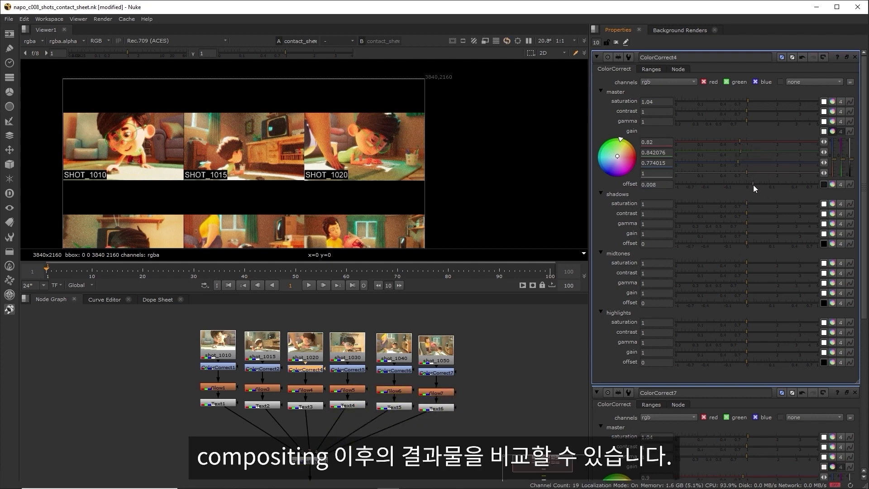
# Compare the graded shots across the whole contact sheet and switch back to Katana to view the comp in the Monitor.
pyautogui.scroll(1, 426, 156)
pyautogui.scroll(-3, 433, 144)
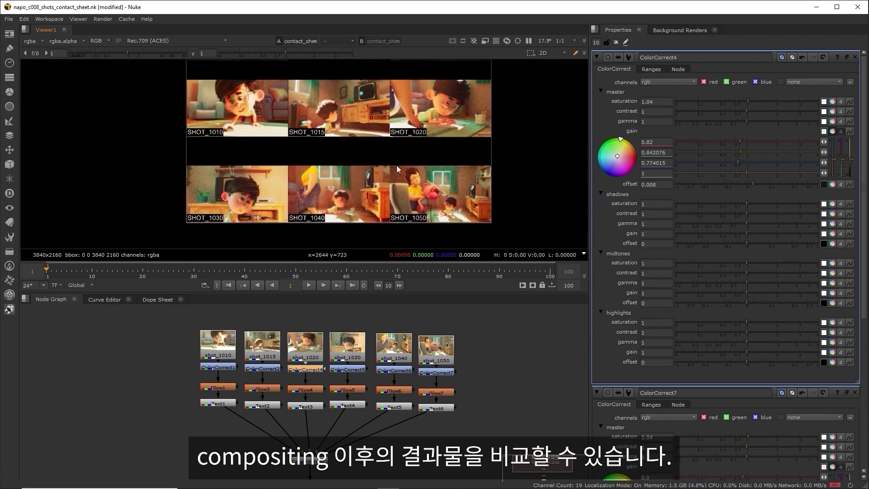
pyautogui.moveTo(393, 456); pyautogui.dragTo(400, 338, button='middle')
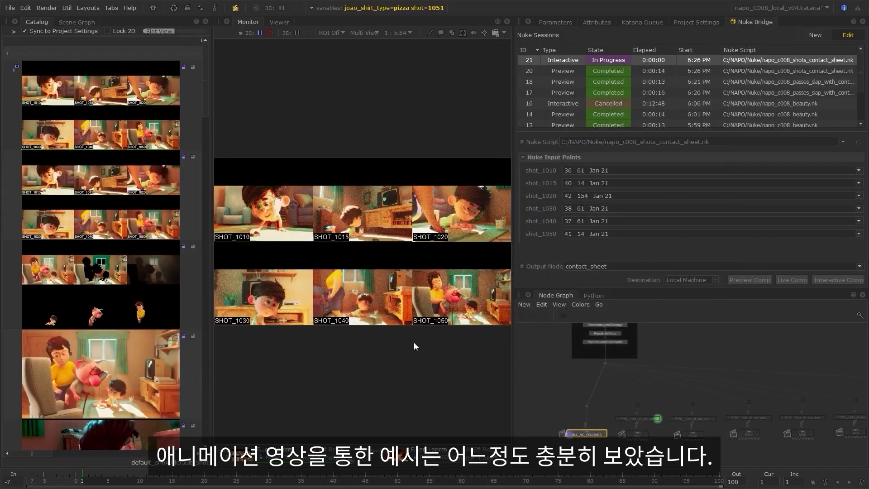
pyautogui.press('space')
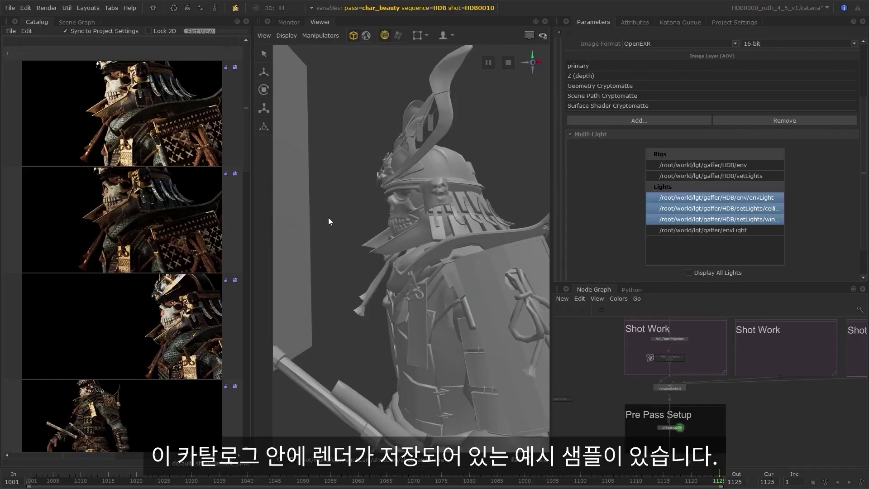
# Look through the samurai character renders and the back plate stored in the HDB0010 scene's Catalog.
pyautogui.moveTo(247, 143); pyautogui.dragTo(250, 208)
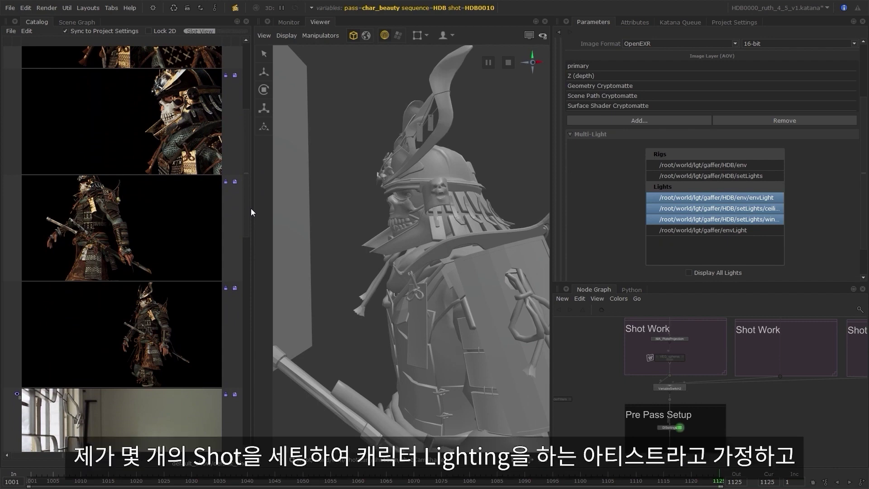
pyautogui.moveTo(248, 201); pyautogui.dragTo(246, 129)
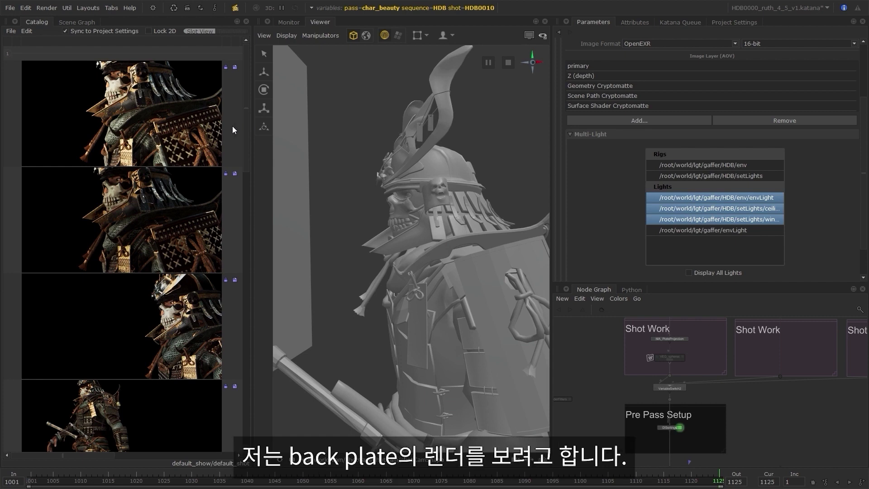
pyautogui.moveTo(251, 123); pyautogui.dragTo(226, 142)
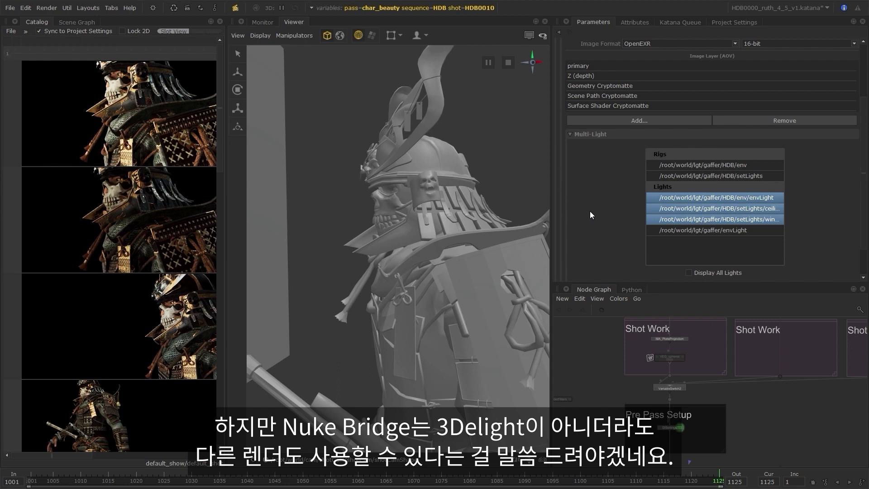
# Add a Nuke Bridge tab and load slapcomp_nukebridgev2.nk from the HDB0010/nuke folder as the Nuke script.
pyautogui.click(566, 22)
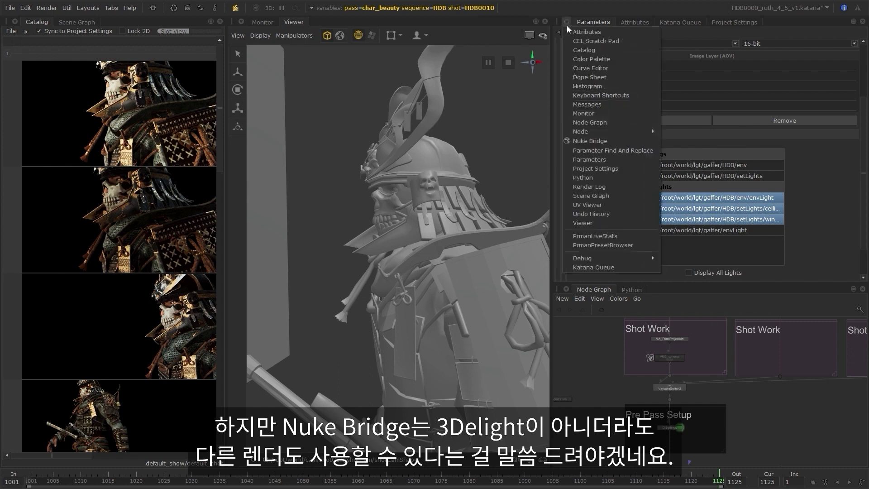
pyautogui.click(610, 141)
pyautogui.click(841, 121)
pyautogui.click(834, 135)
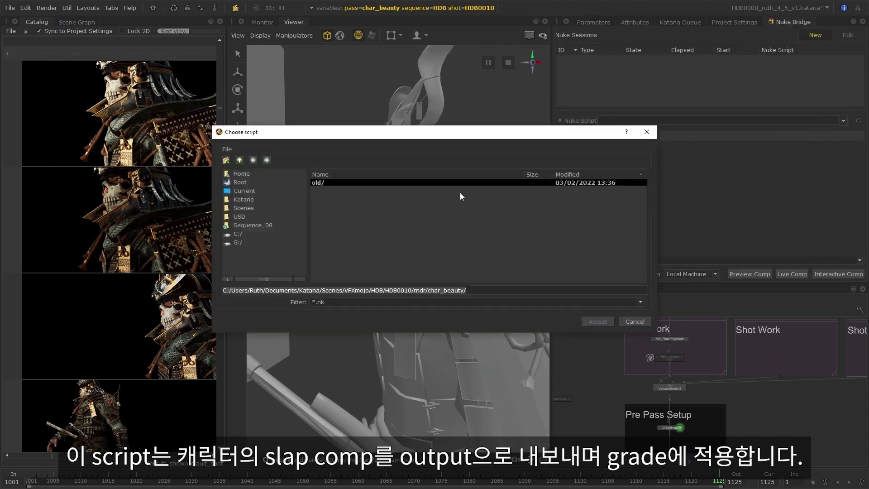
pyautogui.click(240, 160)
pyautogui.click(239, 160)
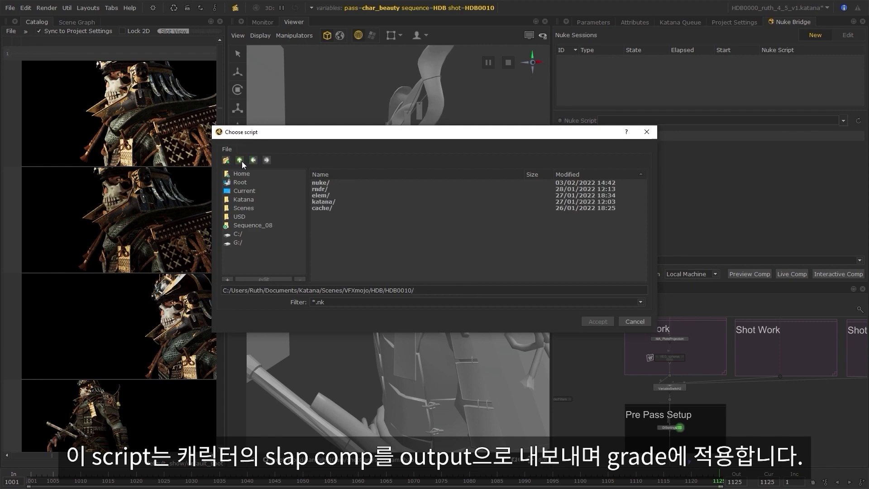
pyautogui.click(317, 183)
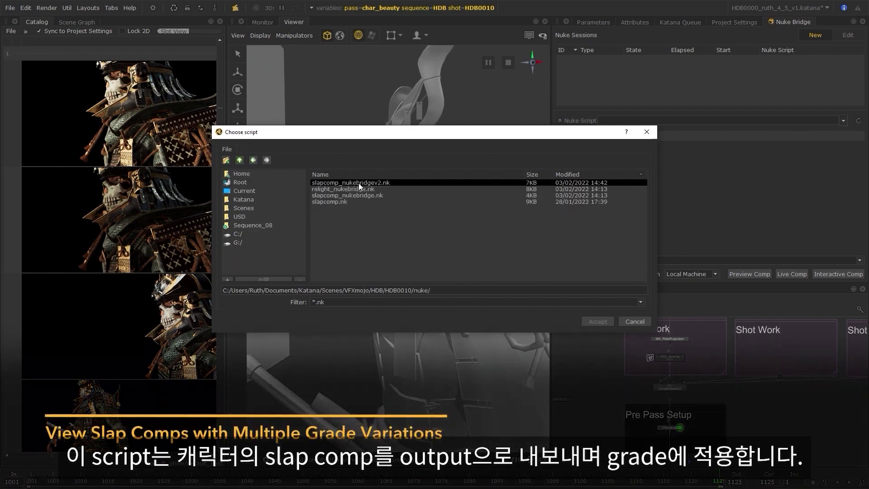
pyautogui.click(359, 183)
pyautogui.click(587, 318)
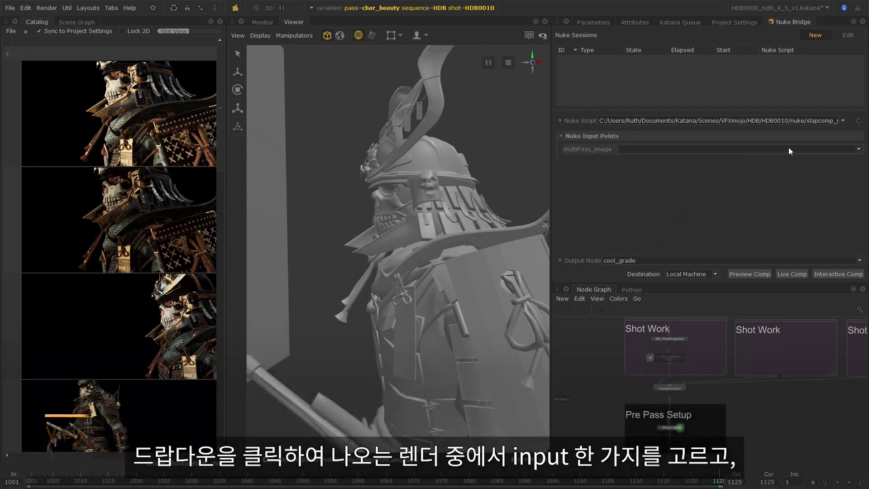
# Run a Preview Comp with Catalog render 14 as the multiPass_image input and warm_grade as the output node.
pyautogui.click(673, 148)
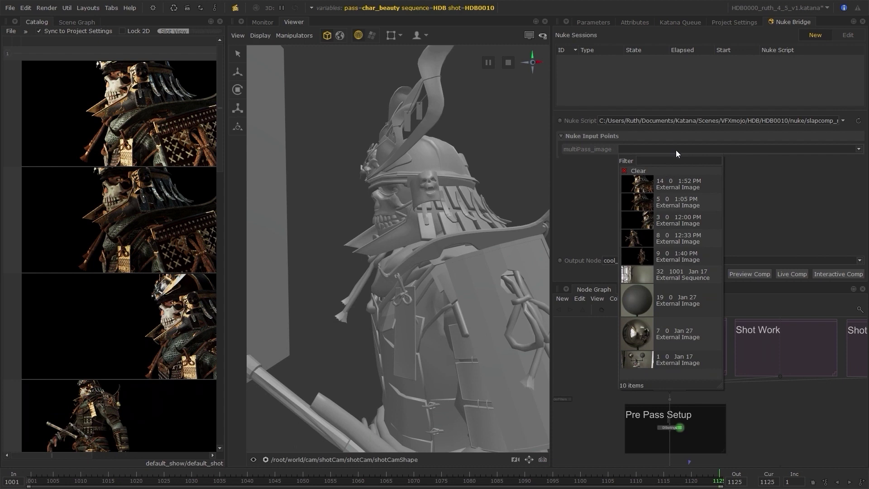
pyautogui.click(704, 184)
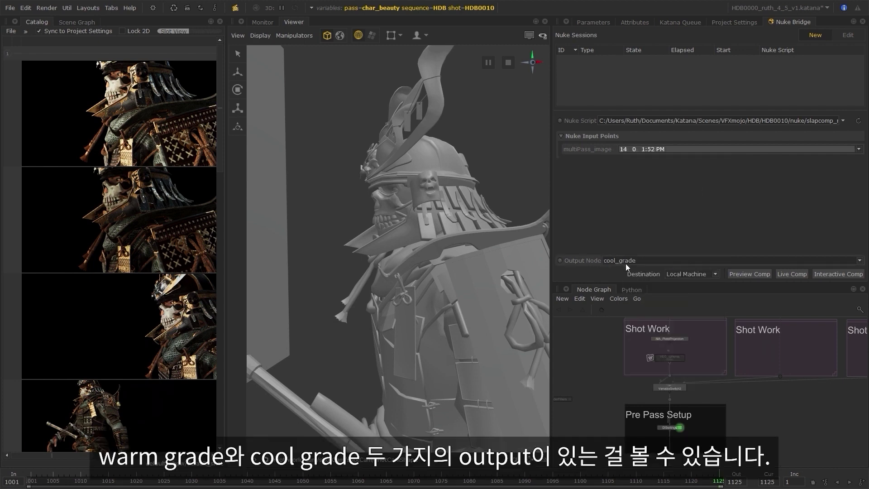
pyautogui.click(645, 262)
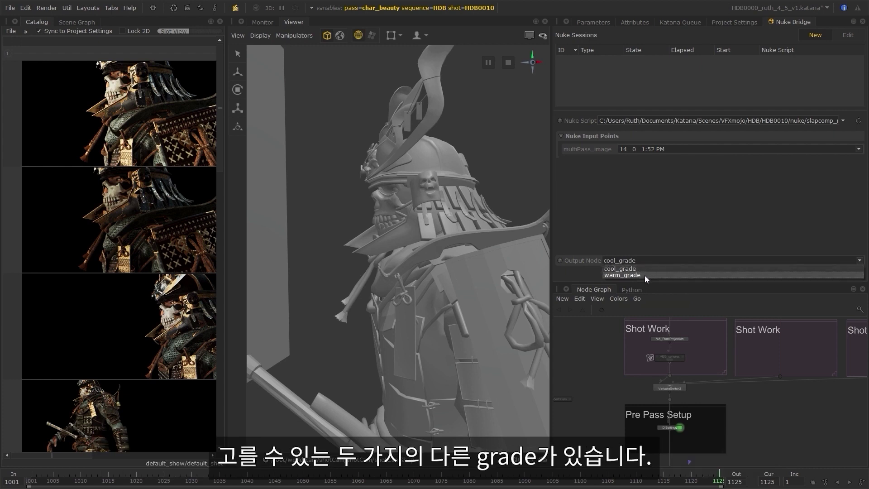
pyautogui.click(645, 275)
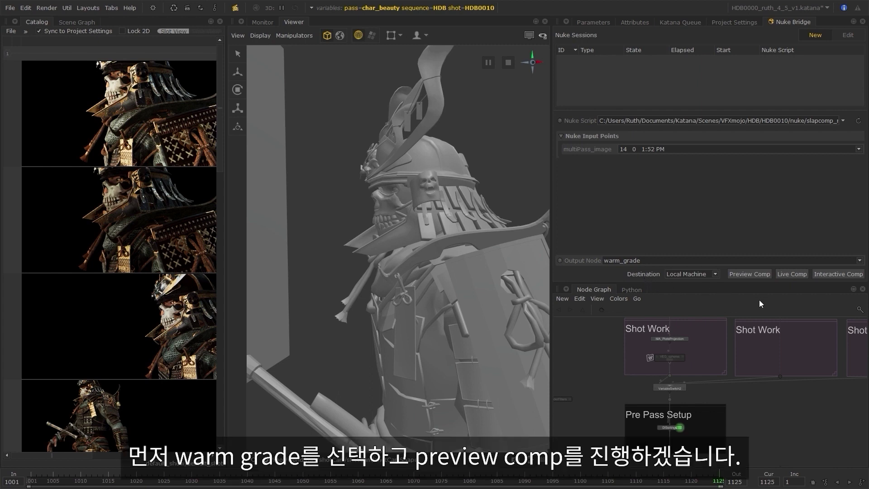
pyautogui.click(756, 275)
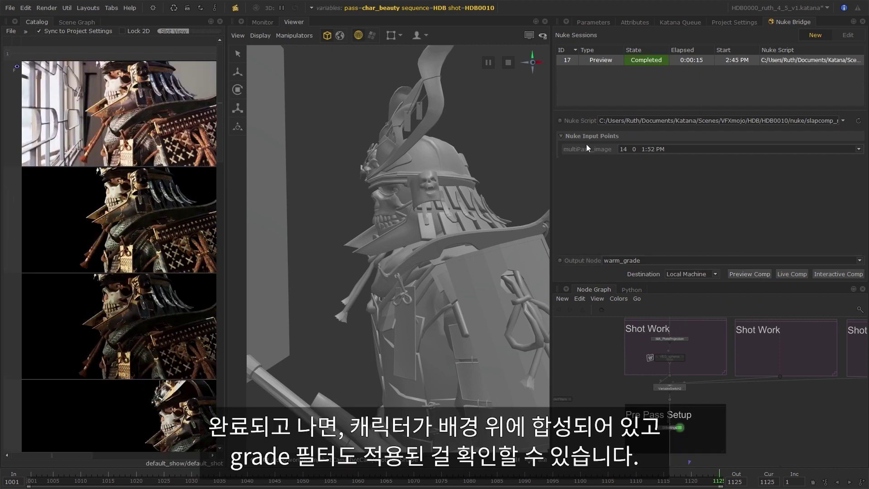
# Inspect the warm-graded comp of the samurai over the back plate in a maximized Monitor.
pyautogui.click(262, 23)
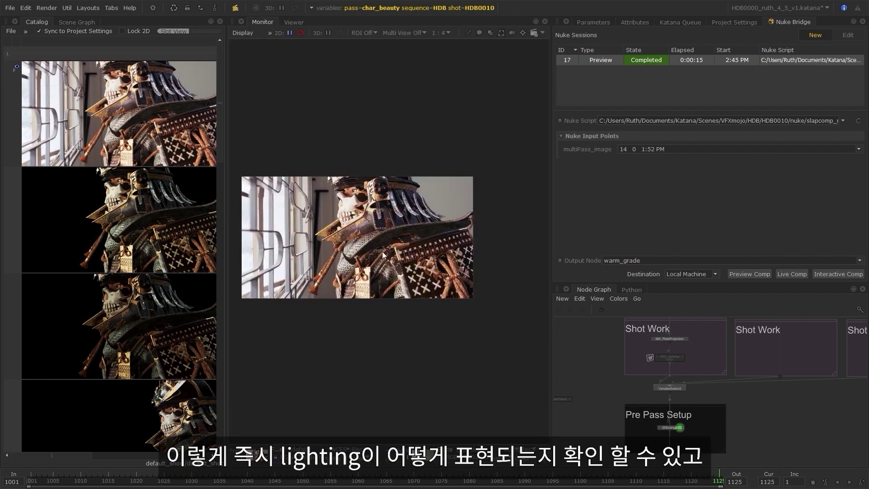
pyautogui.press('space')
pyautogui.scroll(2, 376, 216)
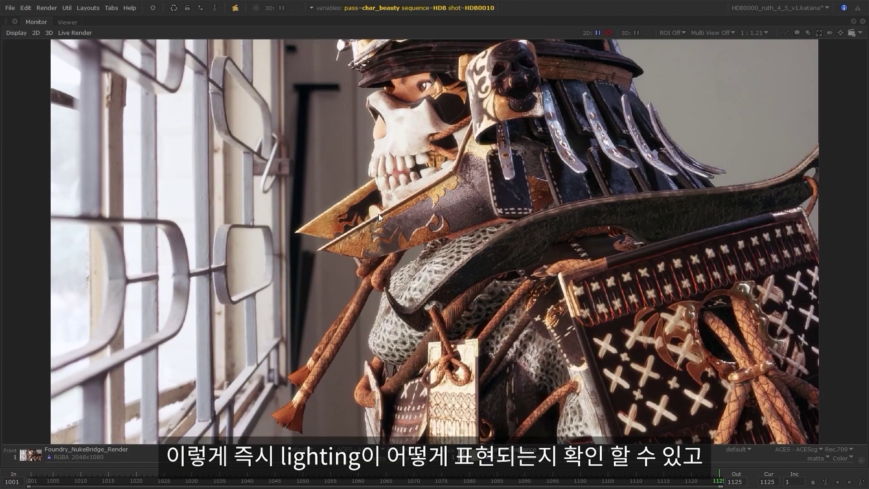
pyautogui.scroll(1, 410, 205)
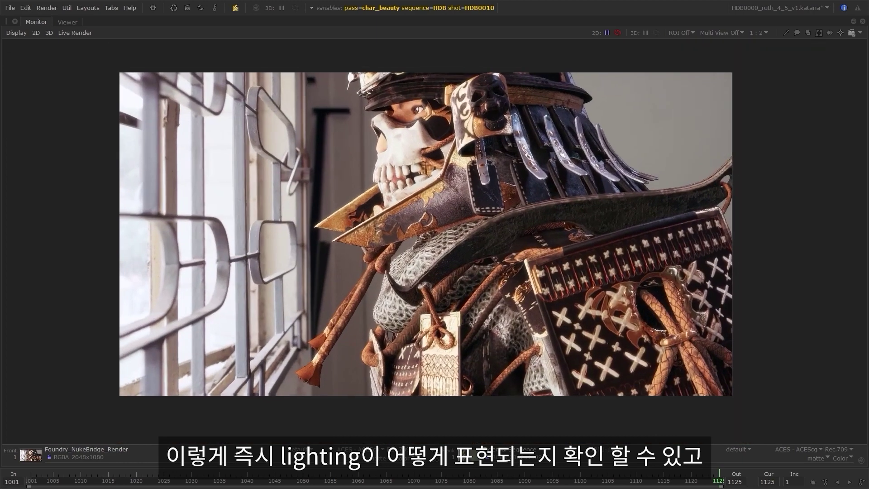
pyautogui.moveTo(441, 201); pyautogui.dragTo(434, 222, button='middle')
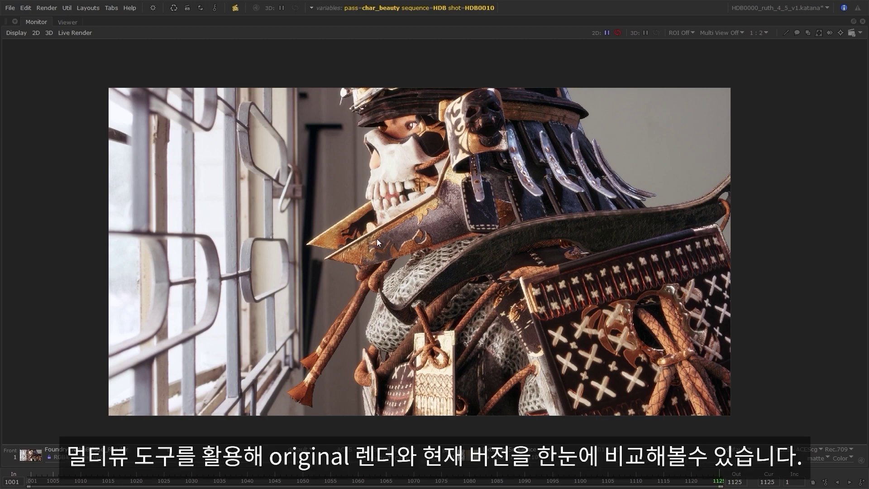
# Compare the warm-graded comp with the original character render in the Monitor using the Swipe Line multi view.
pyautogui.press('space')
pyautogui.click(410, 32)
pyautogui.click(398, 88)
pyautogui.click(152, 210)
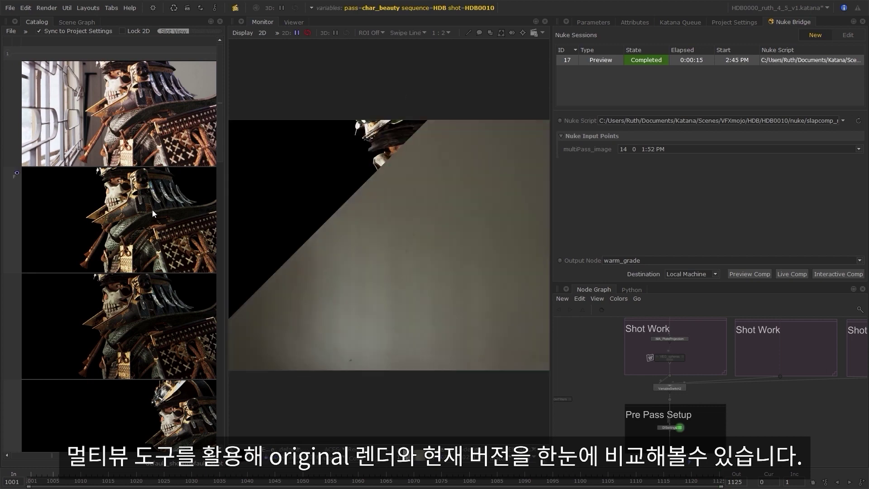
pyautogui.click(134, 162)
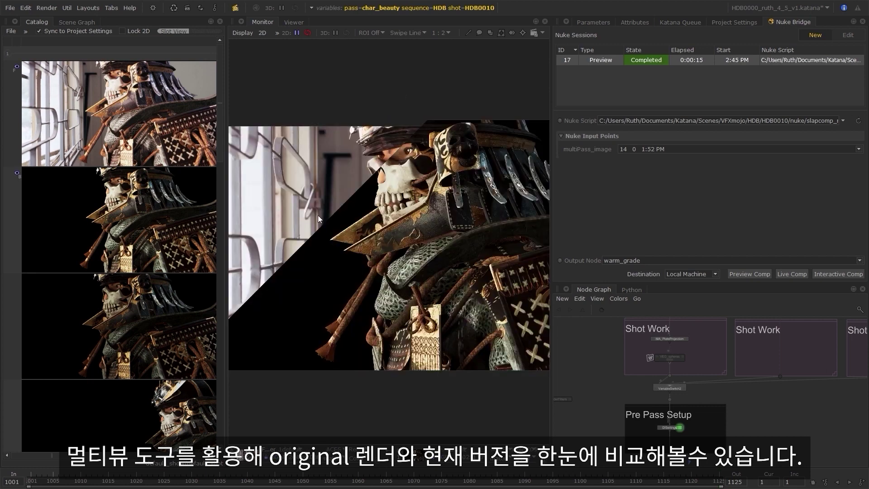
pyautogui.scroll(-1, 327, 292)
# Compare the warm-graded comp and the original render in a Horizontal Split with Sync Pan/Zoom.
pyautogui.click(410, 33)
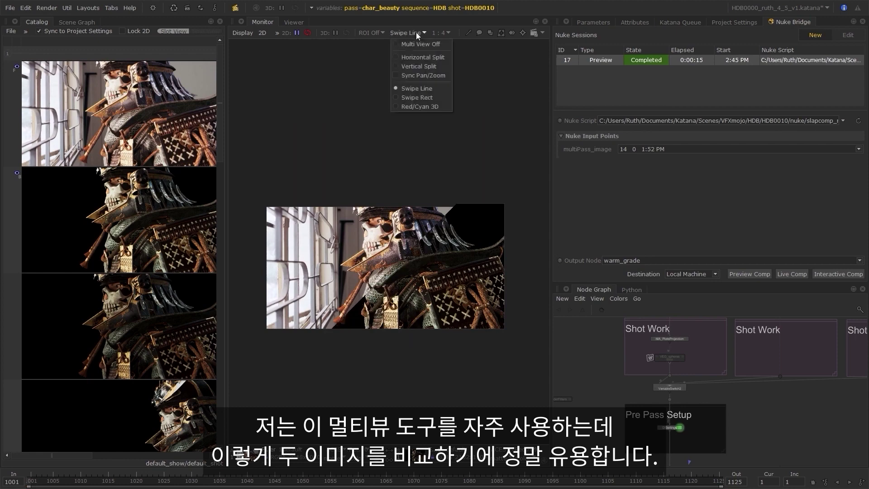
pyautogui.click(414, 76)
pyautogui.press('space')
pyautogui.scroll(5, 380, 192)
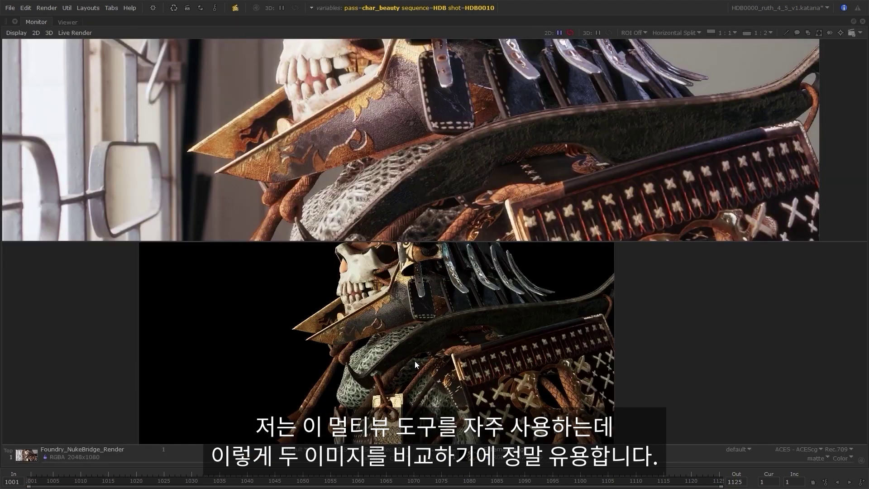
pyautogui.click(686, 33)
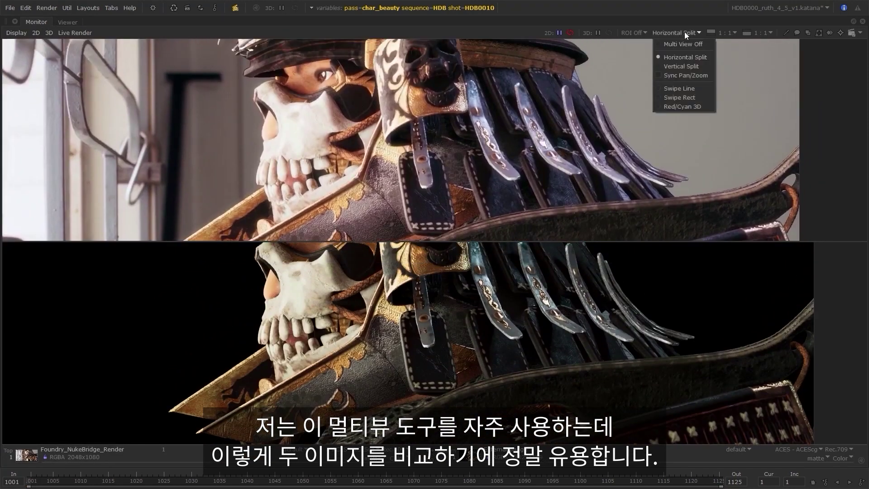
pyautogui.click(685, 75)
pyautogui.scroll(-3, 426, 151)
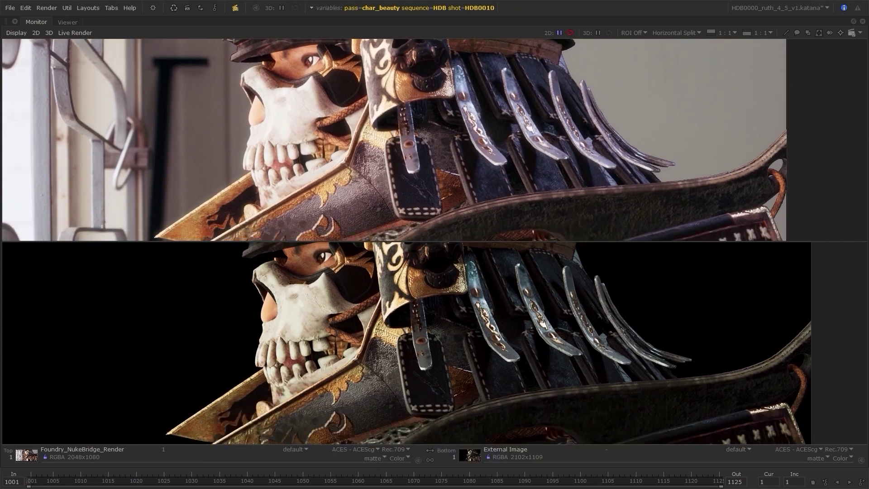
pyautogui.press('space')
pyautogui.scroll(-2, 426, 152)
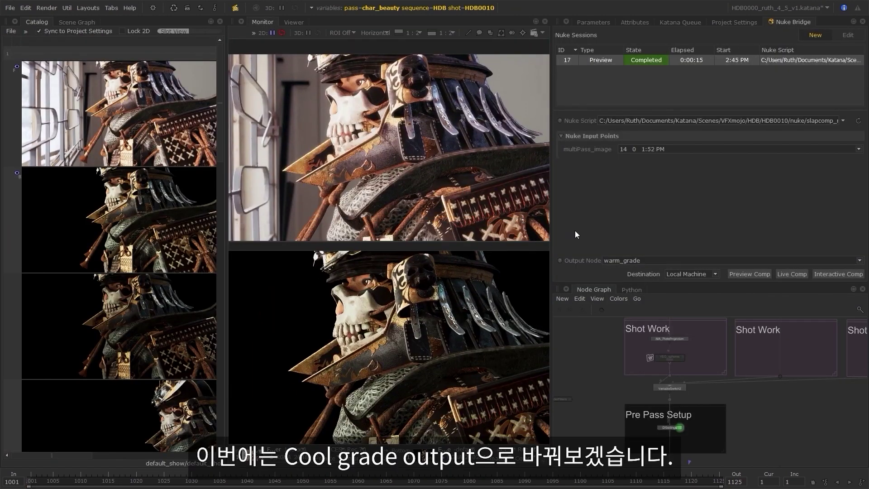
# Switch the output node to cool_grade and run another Preview Comp.
pyautogui.click(621, 260)
pyautogui.click(625, 269)
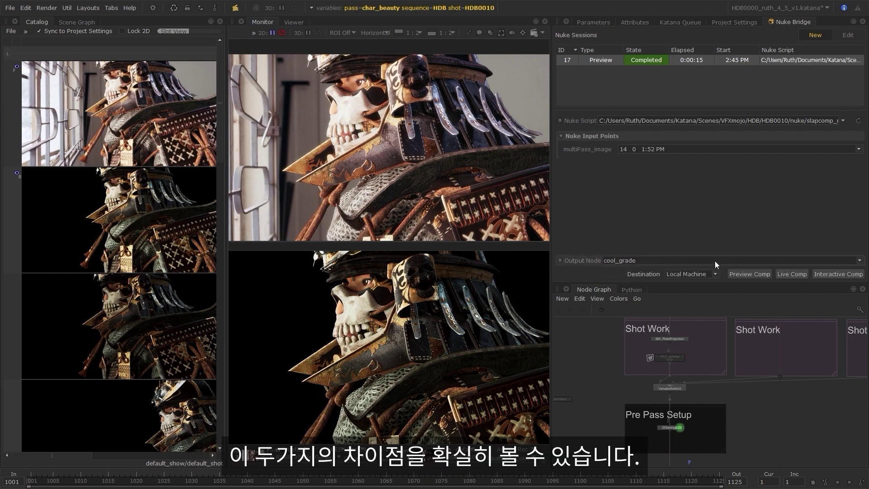
pyautogui.click(737, 274)
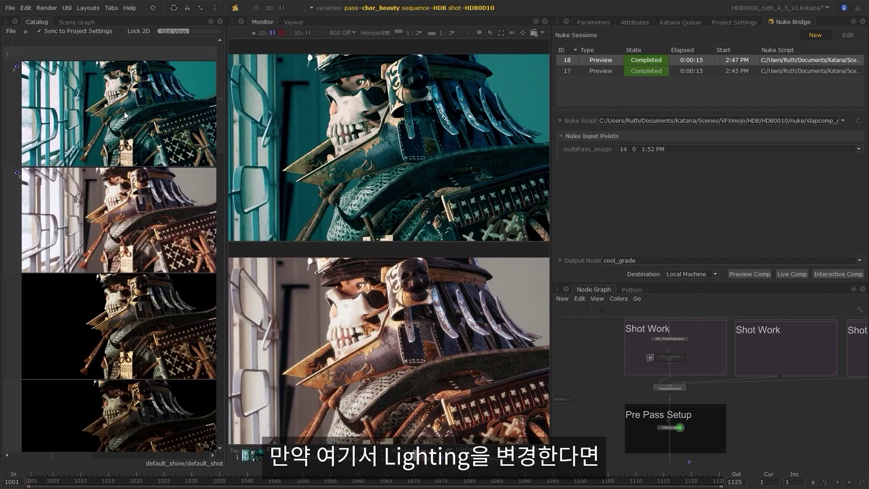
# Compare the cool-graded and warm-graded comps in the Monitor's horizontal split, both as whole frames and up close.
pyautogui.scroll(-3, 411, 170)
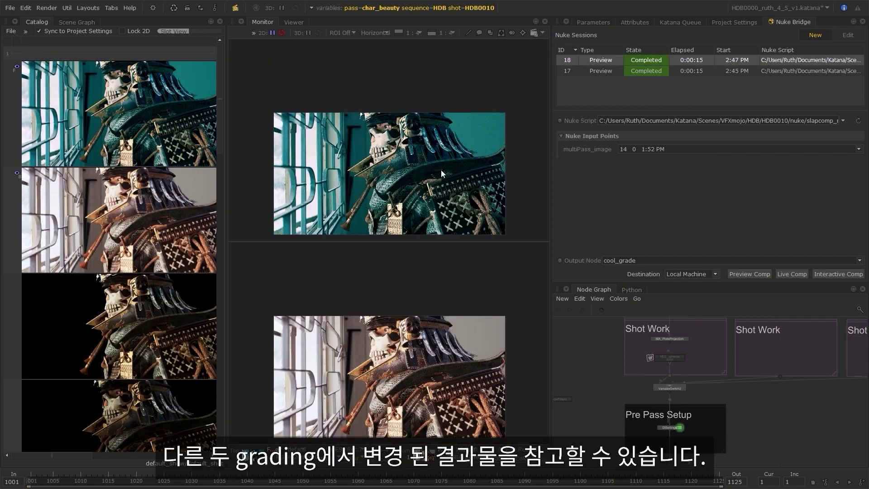
pyautogui.scroll(3, 397, 175)
pyautogui.scroll(2, 397, 175)
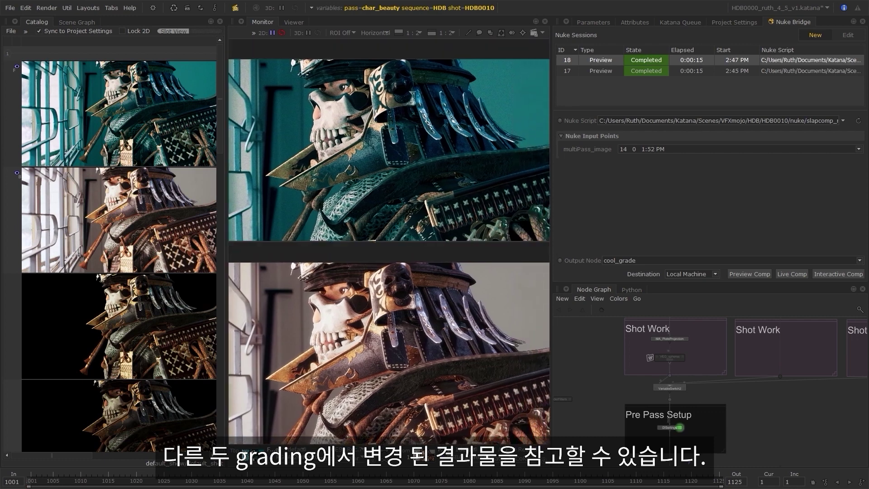
pyautogui.moveTo(317, 227); pyautogui.dragTo(348, 190, button='middle')
pyautogui.moveTo(432, 177); pyautogui.dragTo(405, 202, button='middle')
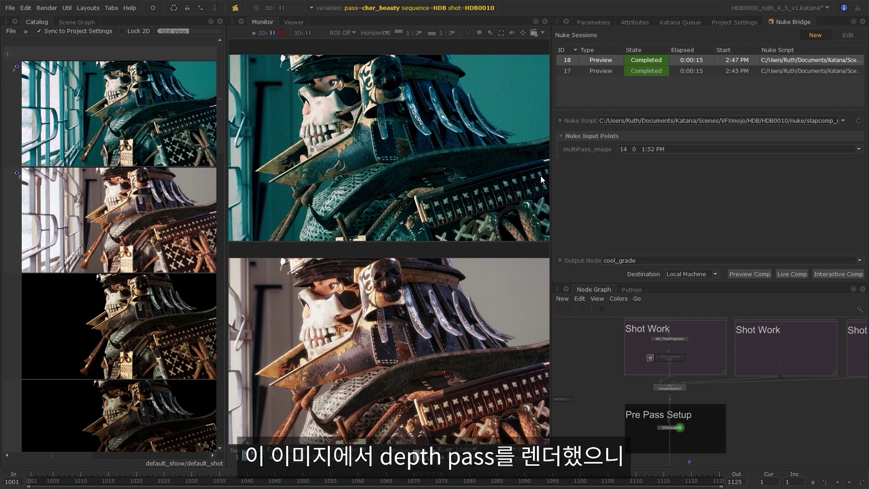
# Check the render's image layers for a depth pass and launch an Interactive Comp of the cool_grade output in Nuke.
pyautogui.click(593, 22)
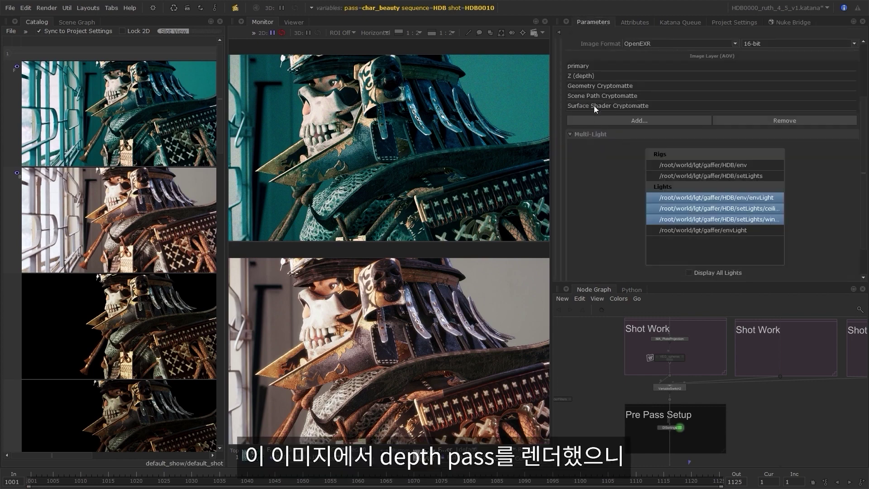
pyautogui.click(789, 22)
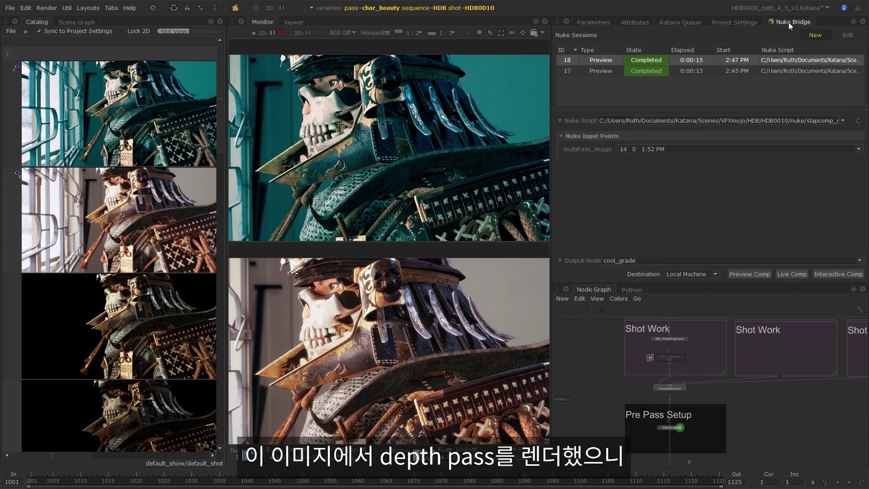
pyautogui.scroll(2, 460, 237)
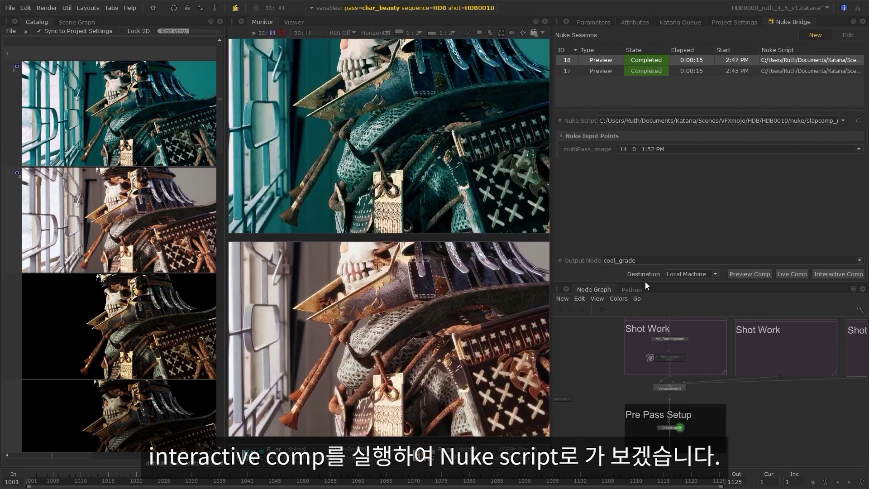
pyautogui.click(838, 274)
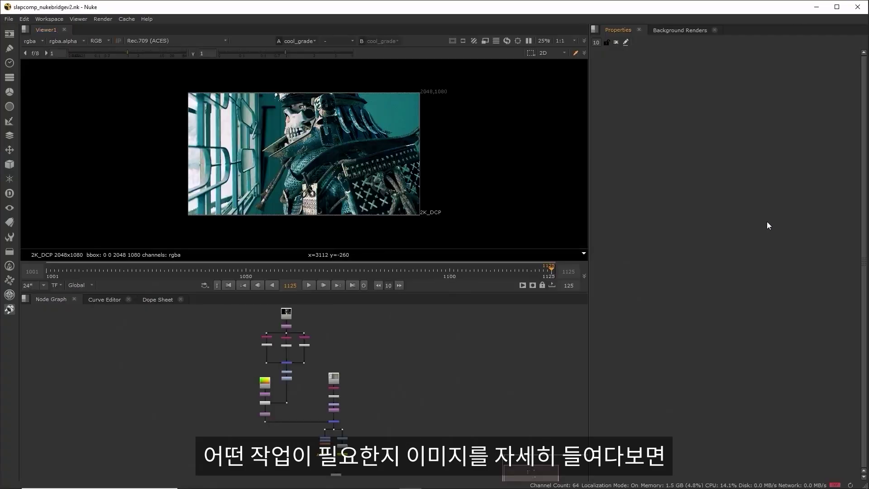
# Examine the cool-graded comp in a maximized Nuke Viewer to judge which parts of the armor need defocusing.
pyautogui.scroll(1, 306, 164)
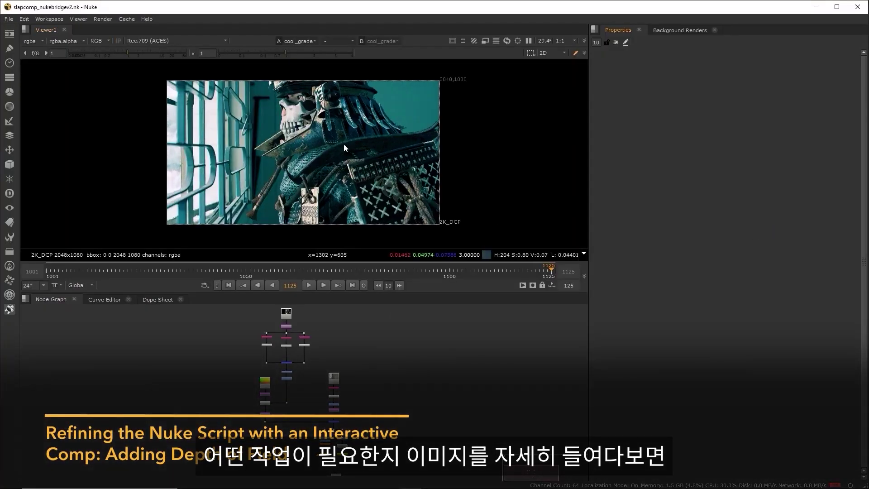
pyautogui.scroll(1, 335, 174)
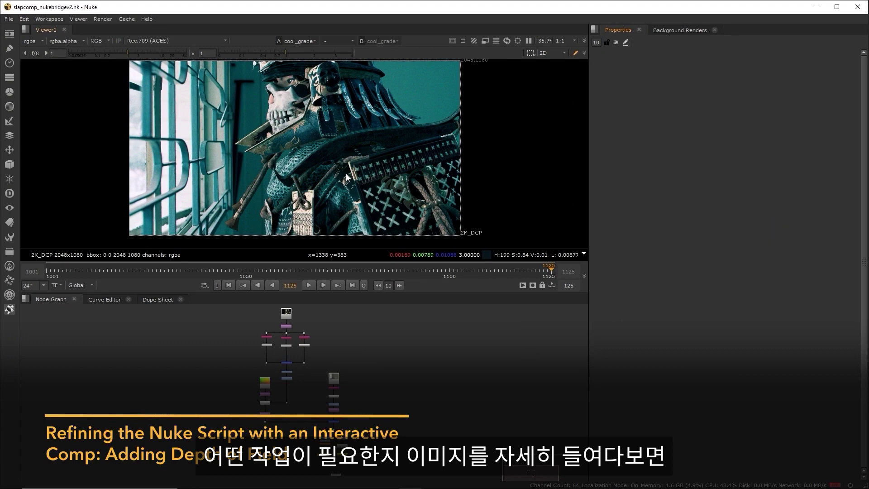
pyautogui.press('space')
pyautogui.scroll(2, 267, 380)
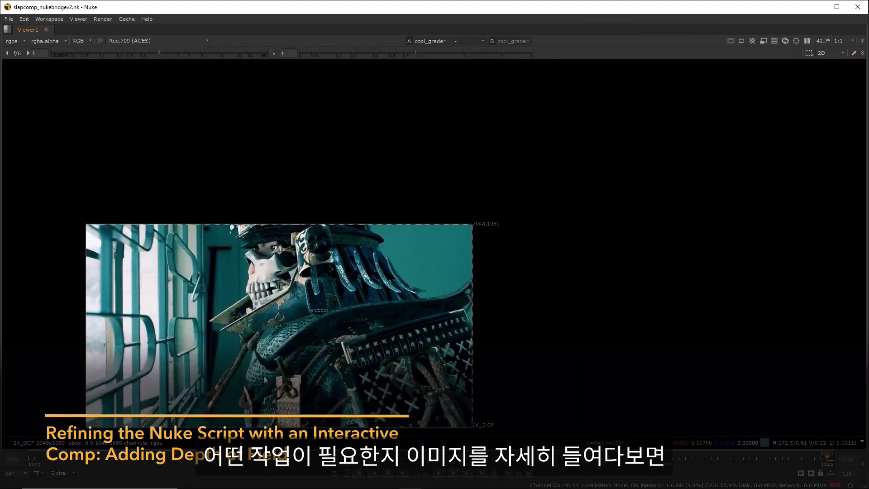
pyautogui.moveTo(200, 407); pyautogui.dragTo(348, 348, button='middle')
pyautogui.scroll(2, 487, 311)
pyautogui.scroll(-1, 557, 287)
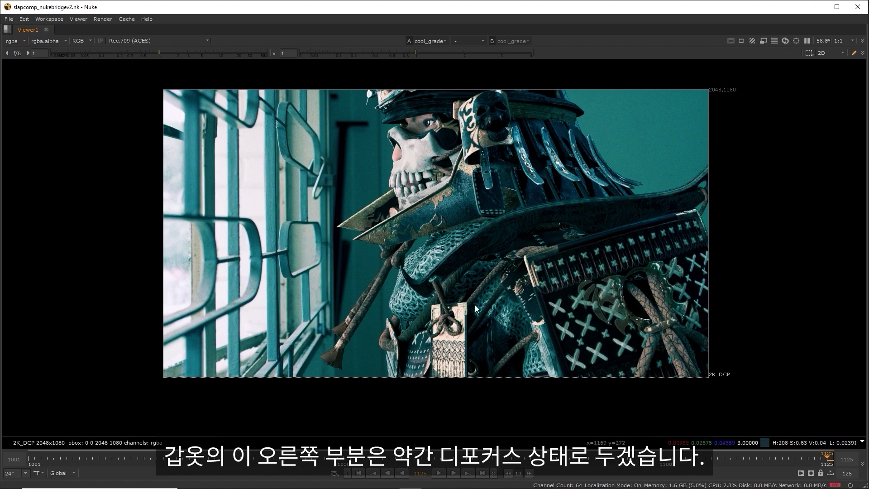
pyautogui.press('space')
pyautogui.press('f')
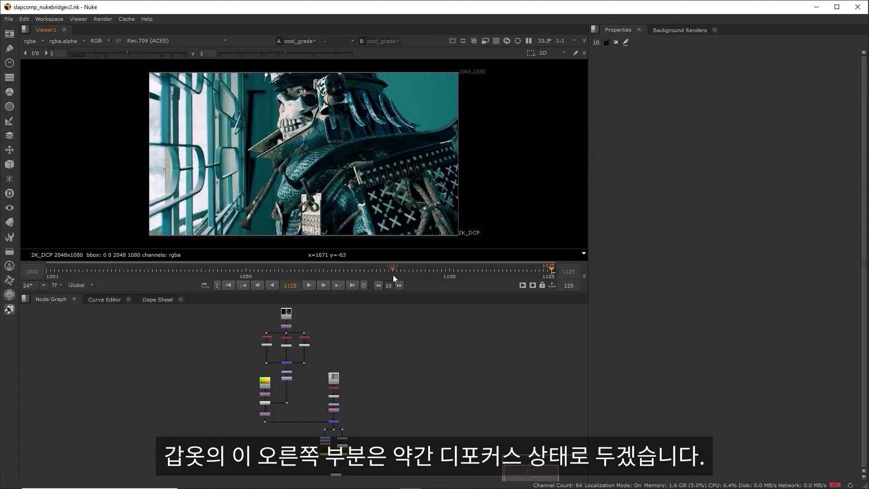
# Insert a ZDefocus node after Grade3 in the character branch and space it out below that node.
pyautogui.scroll(6, 291, 387)
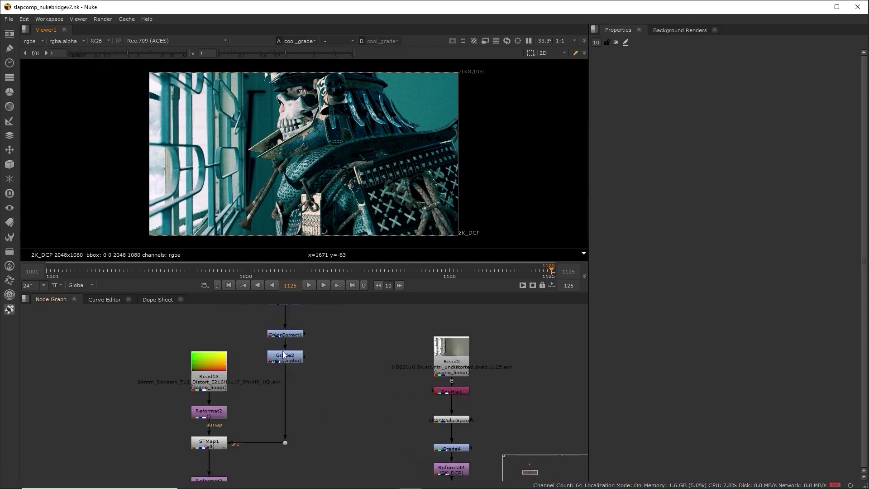
pyautogui.press('Tab')
pyautogui.write('def')
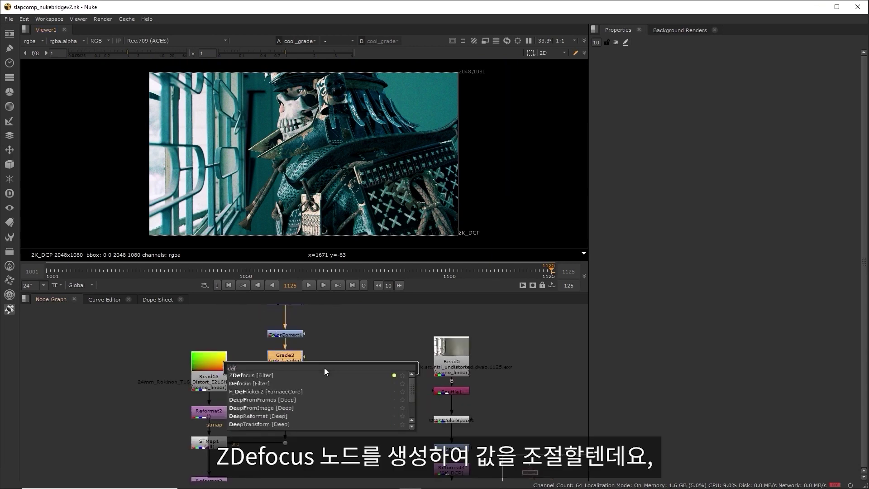
pyautogui.press('Return')
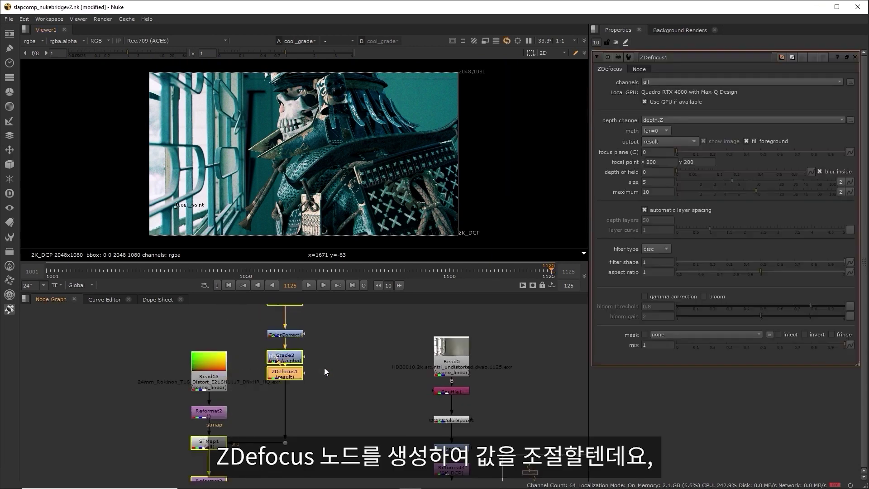
pyautogui.moveTo(297, 377); pyautogui.dragTo(297, 413)
pyautogui.click(346, 389)
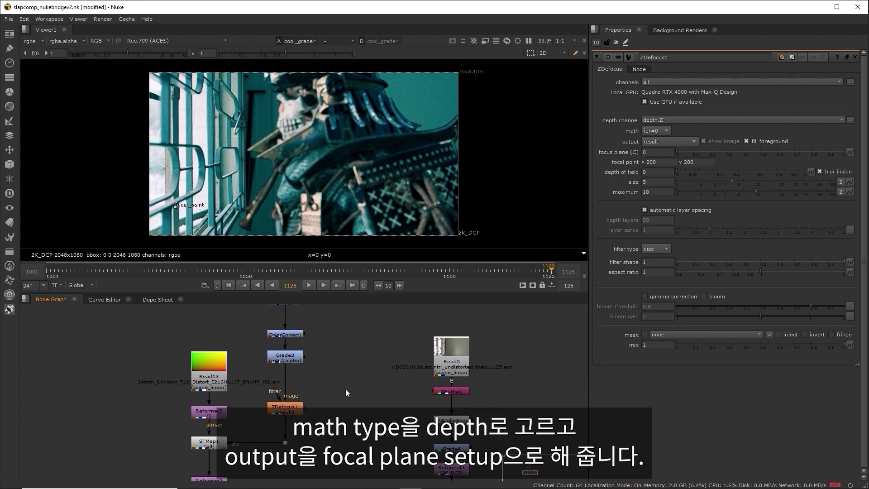
# Set ZDefocus1's math to depth and output to focal plane setup, and move the focal point onto the character's face.
pyautogui.click(659, 130)
pyautogui.click(663, 122)
pyautogui.click(677, 140)
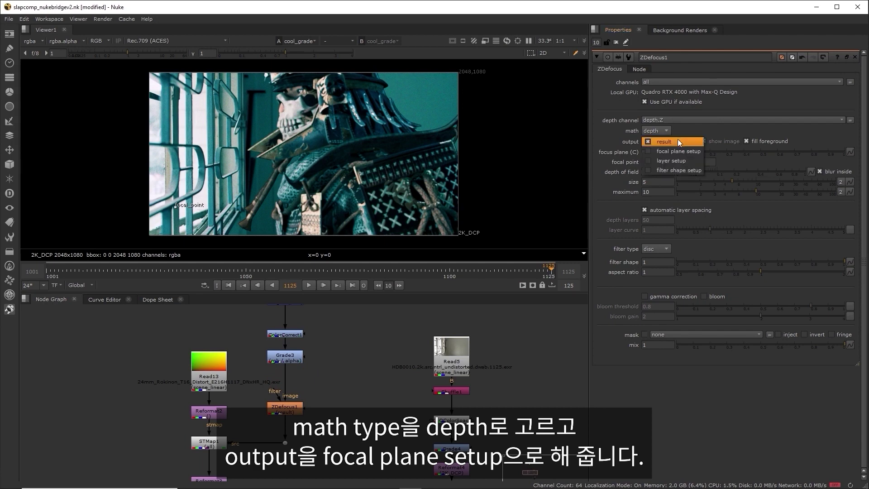
pyautogui.click(665, 151)
pyautogui.moveTo(173, 208); pyautogui.dragTo(298, 91)
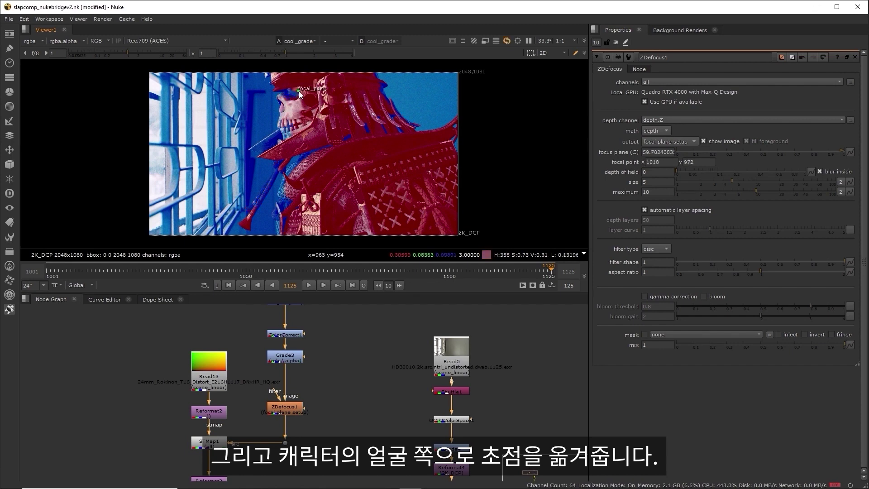
# Set ZDefocus1's depth of field to 0.095 and size to 15, and switch its output back to result.
pyautogui.moveTo(677, 170); pyautogui.dragTo(769, 181)
pyautogui.click(668, 142)
pyautogui.click(670, 132)
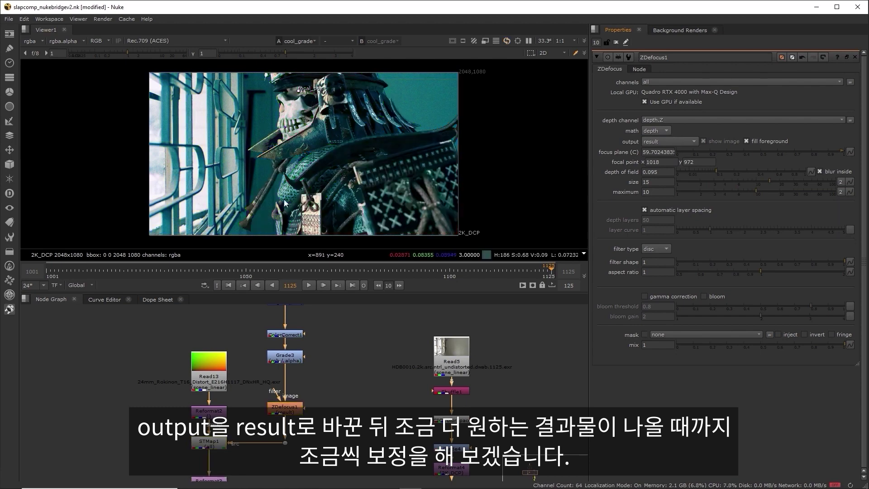
# Check the blur on the armor up close, reduce ZDefocus1's size to 11.4 and close its properties.
pyautogui.scroll(1, 276, 123)
pyautogui.scroll(3, 367, 194)
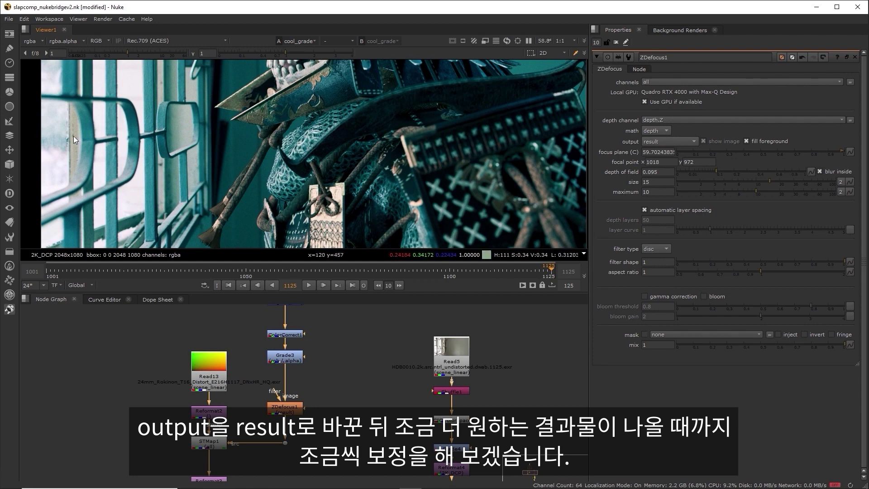
pyautogui.moveTo(394, 138); pyautogui.dragTo(437, 104, button='middle')
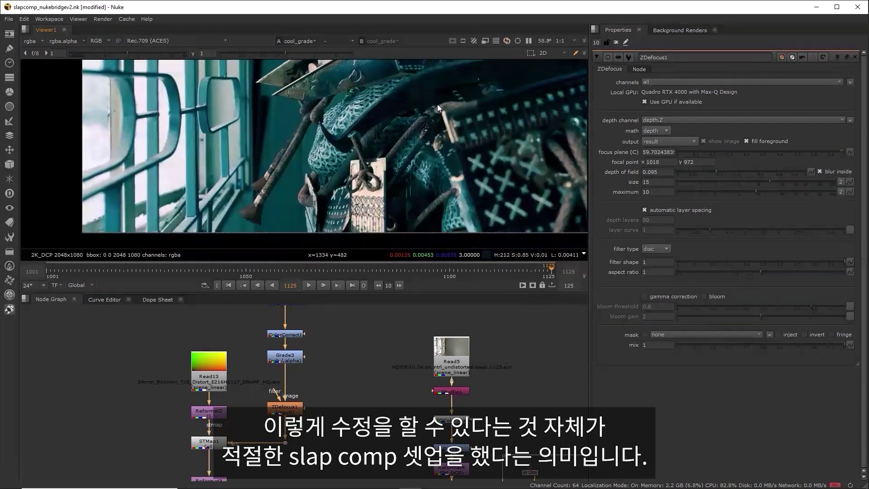
pyautogui.click(760, 180)
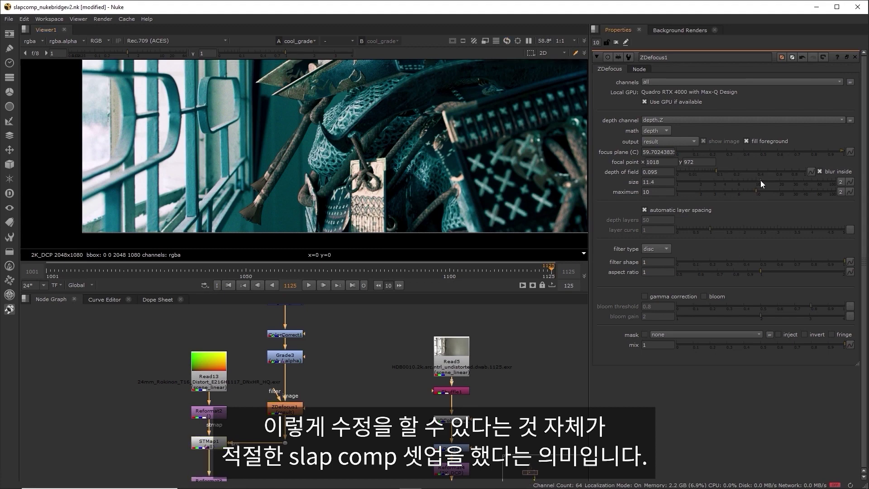
pyautogui.scroll(-4, 452, 138)
pyautogui.moveTo(451, 139); pyautogui.dragTo(359, 174, button='middle')
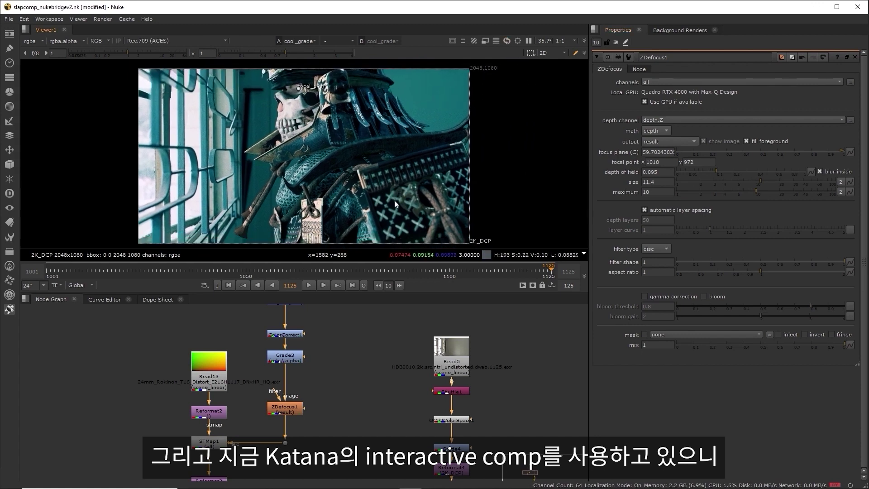
pyautogui.moveTo(394, 200); pyautogui.dragTo(393, 197, button='middle')
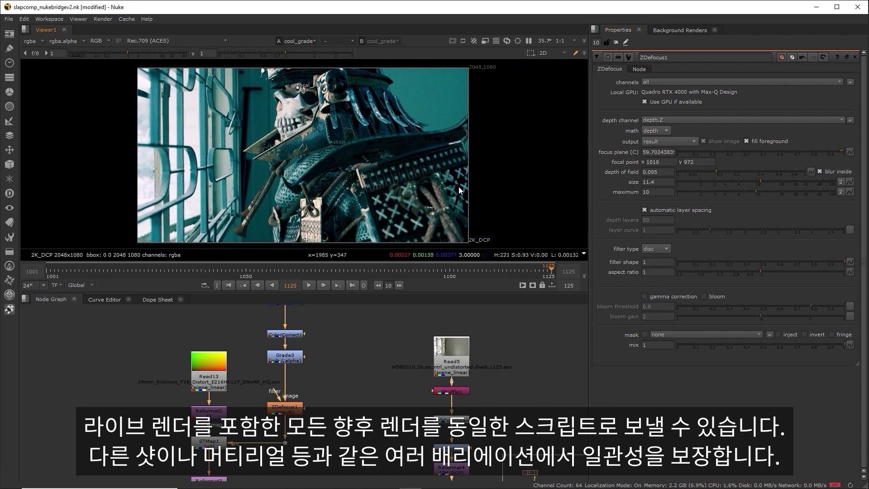
pyautogui.click(854, 57)
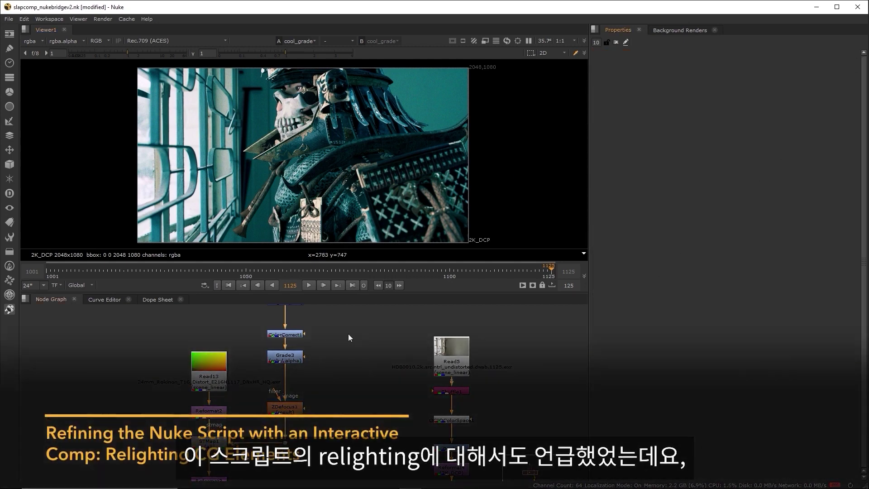
# Inspect the Shuffle2, Shuffle3 and Shuffle4 nodes below Reformat1 to see which light layer each one extracts.
pyautogui.moveTo(349, 333); pyautogui.dragTo(352, 402, button='middle')
pyautogui.moveTo(409, 310); pyautogui.dragTo(411, 339, button='middle')
pyautogui.moveTo(441, 380); pyautogui.dragTo(447, 385, button='middle')
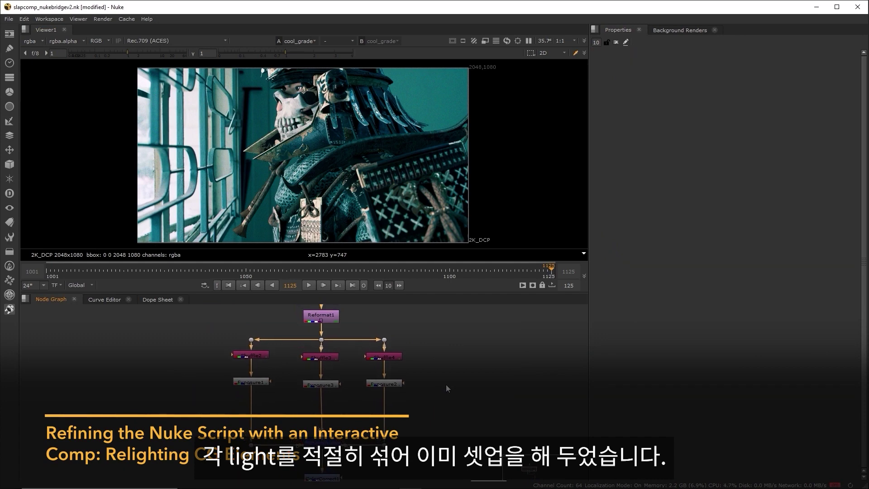
pyautogui.scroll(2, 259, 371)
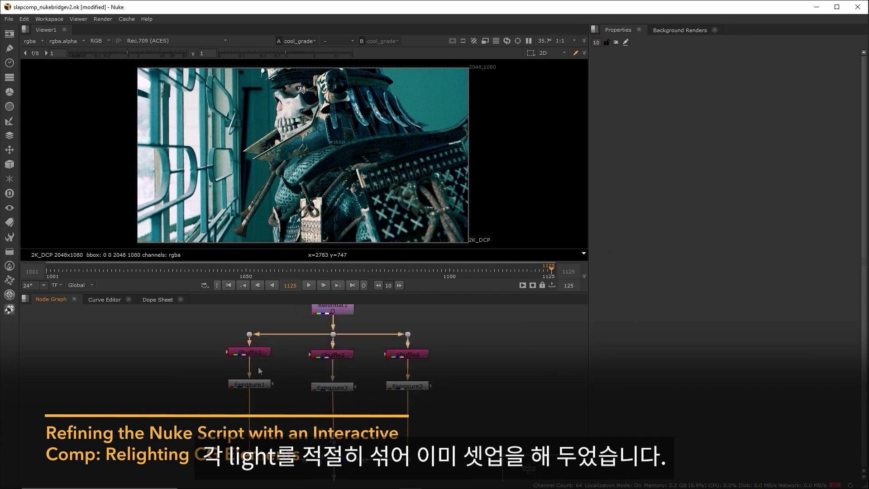
pyautogui.doubleClick(252, 352)
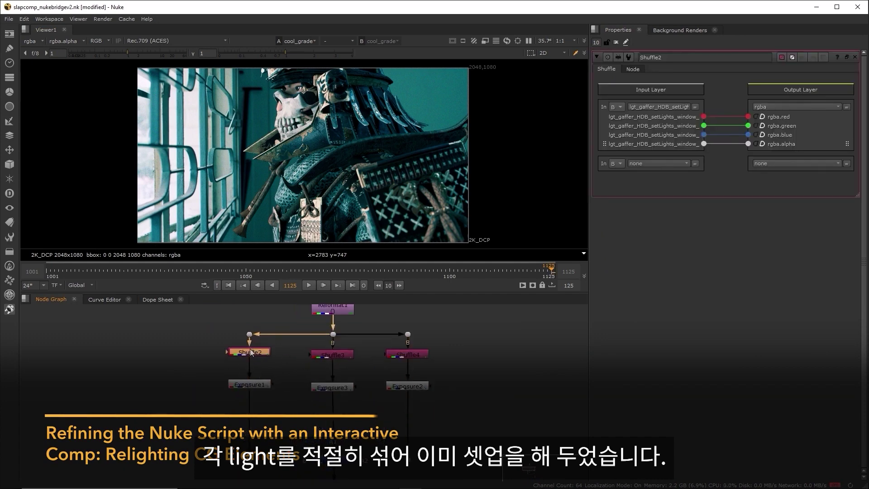
pyautogui.moveTo(589, 147); pyautogui.dragTo(530, 147)
pyautogui.doubleClick(344, 355)
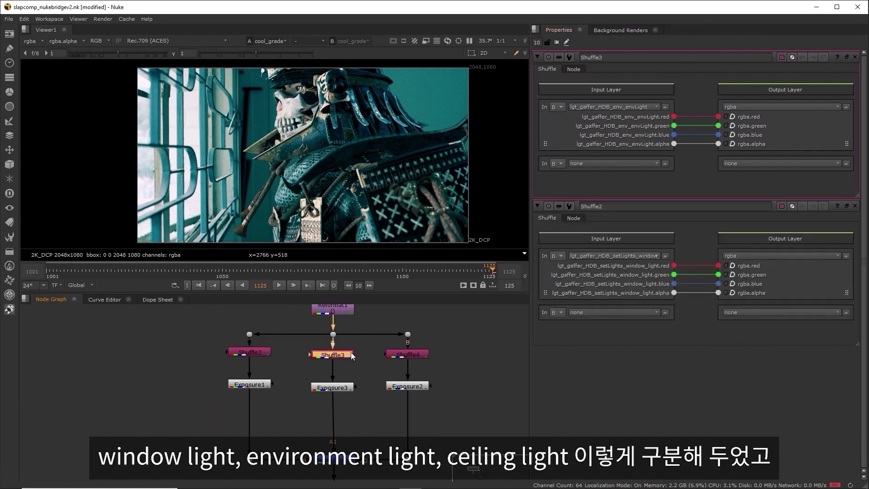
pyautogui.doubleClick(416, 355)
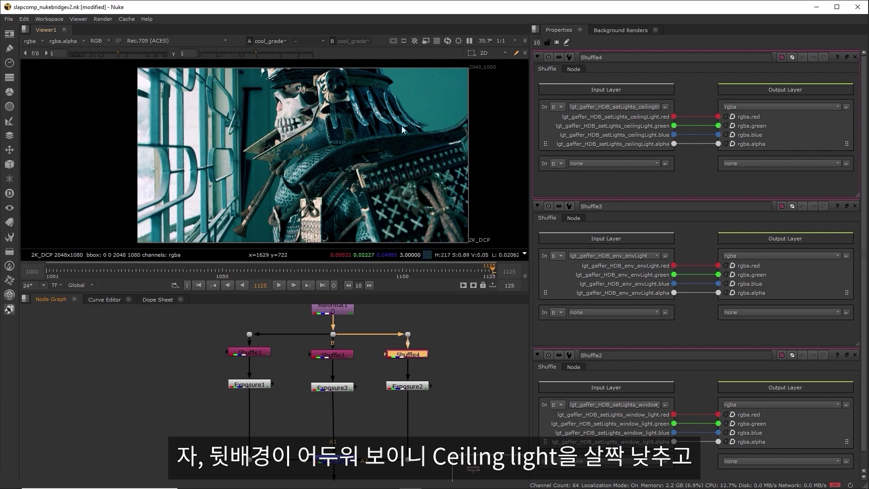
# Lower the ceiling light by setting Exposure2's red, green and blue to -0.15.
pyautogui.doubleClick(409, 386)
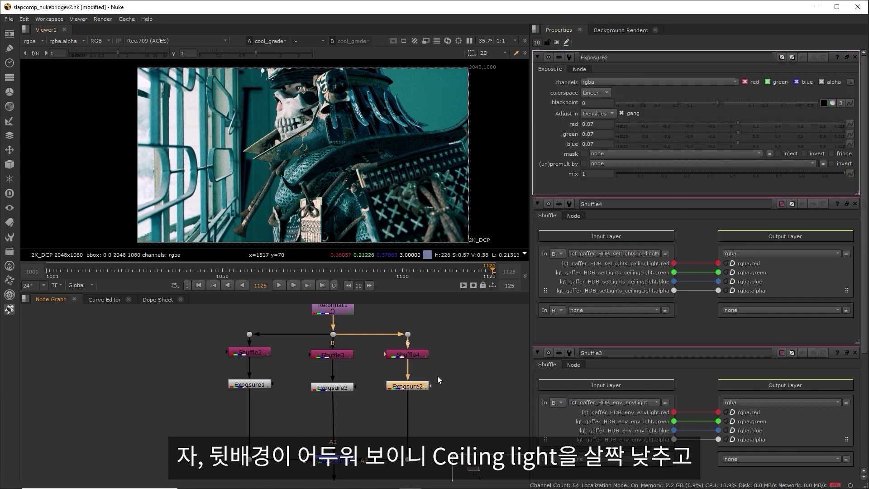
pyautogui.moveTo(732, 122); pyautogui.dragTo(713, 122)
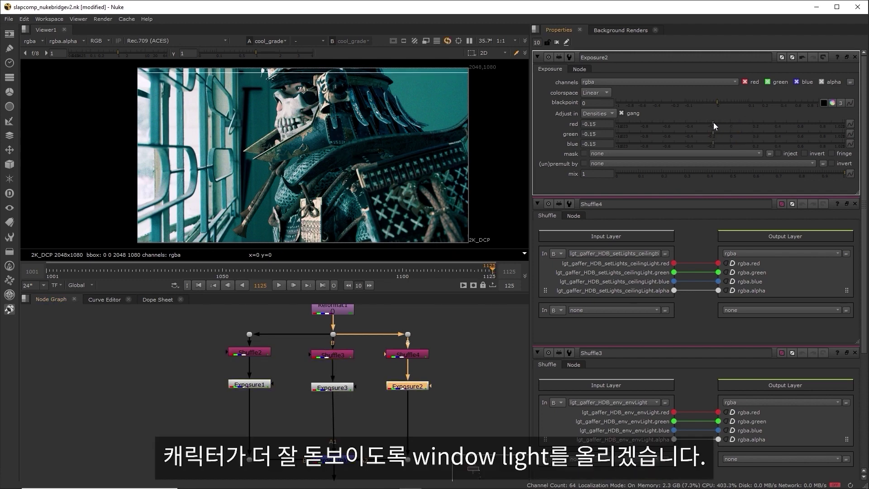
# View each light's contribution through Exposure2, Exposure3 and Exposure1, and return the Viewer to the cool_grade output.
pyautogui.press('1')
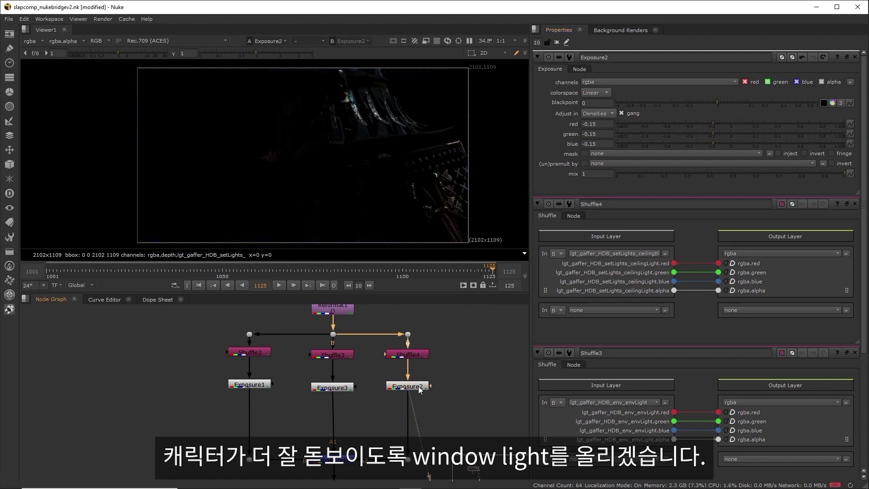
pyautogui.click(340, 387)
pyautogui.press('1')
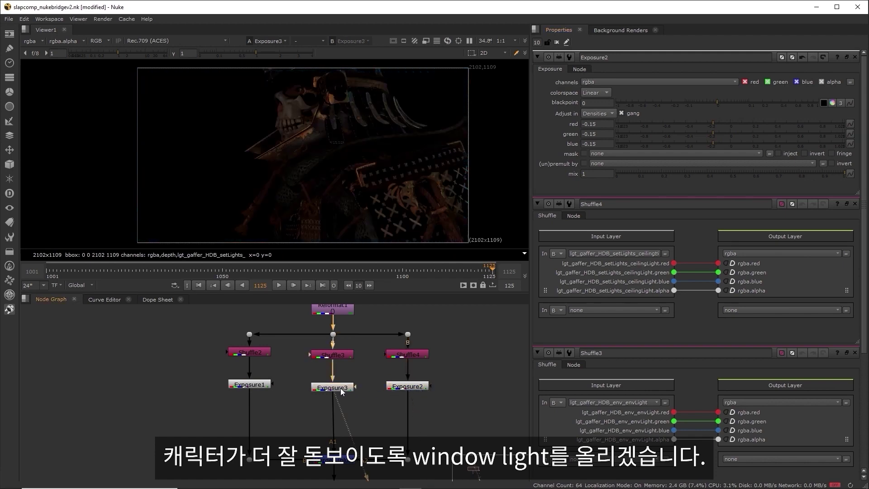
pyautogui.click(264, 385)
pyautogui.press('1')
pyautogui.scroll(-1, 278, 395)
pyautogui.moveTo(279, 395); pyautogui.dragTo(366, 445, button='middle')
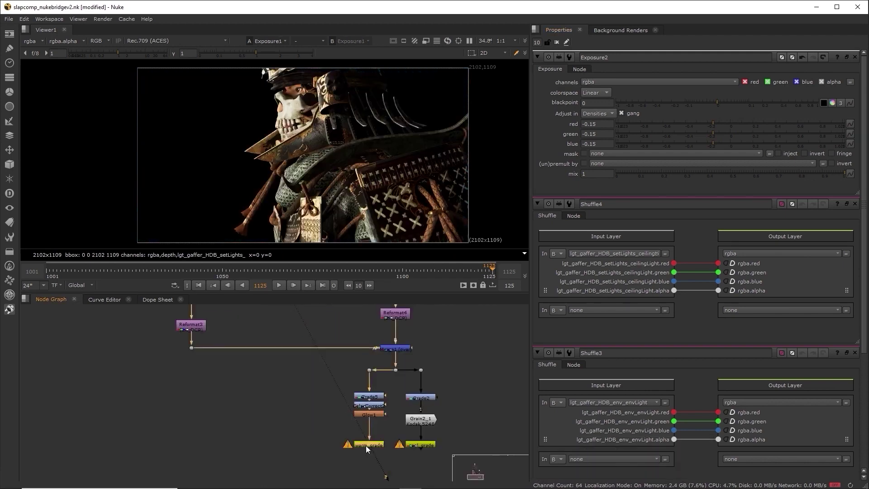
pyautogui.press('1')
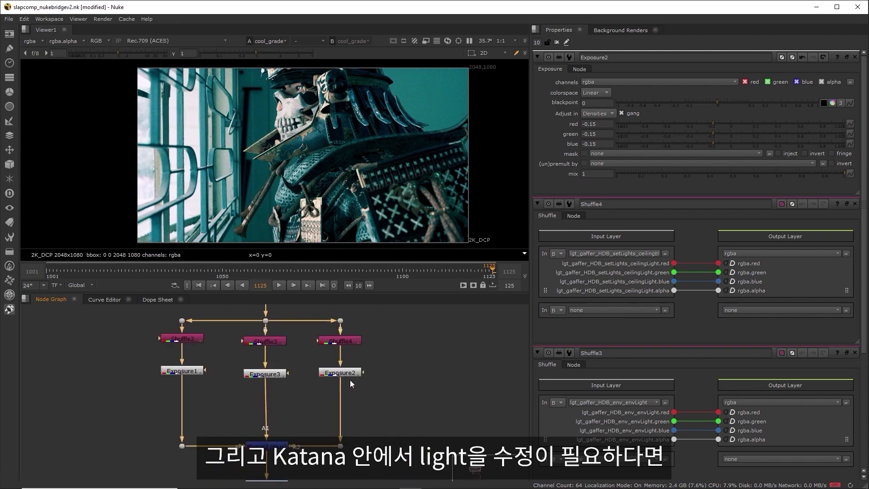
# Brighten the window light by setting Exposure1's red, green and blue to 0.11.
pyautogui.click(352, 373)
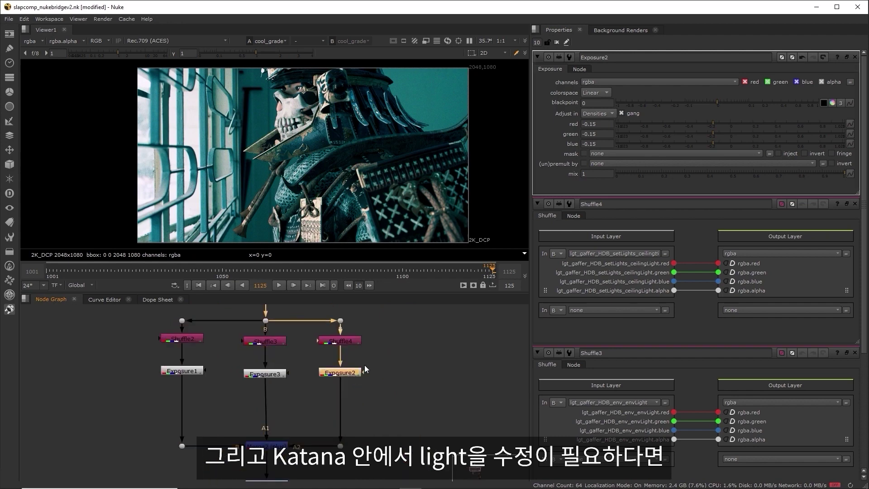
pyautogui.doubleClick(278, 373)
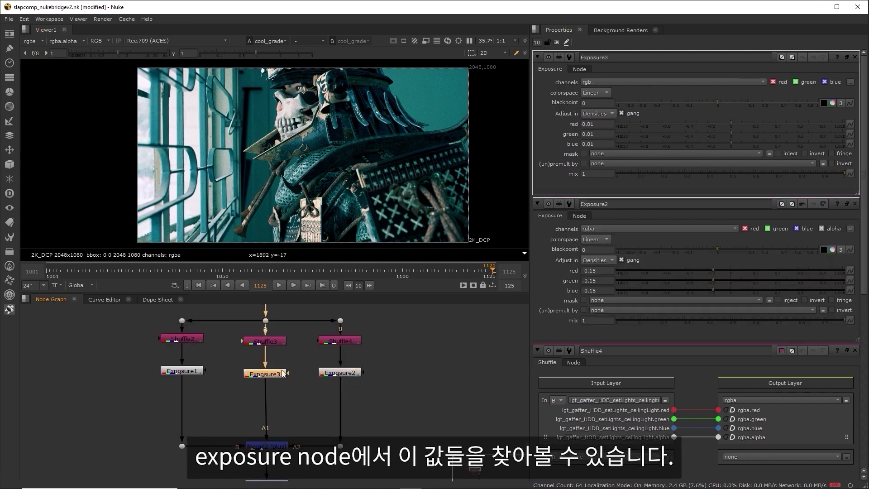
pyautogui.doubleClick(183, 370)
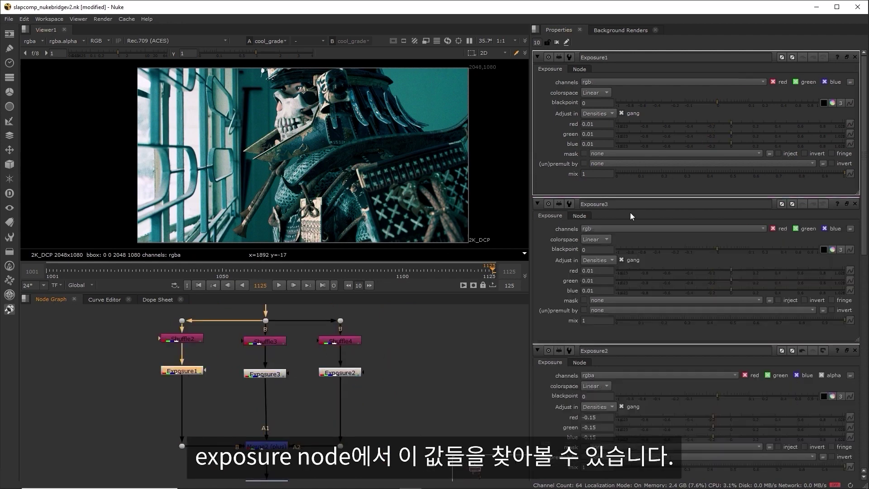
pyautogui.moveTo(740, 123); pyautogui.dragTo(742, 124)
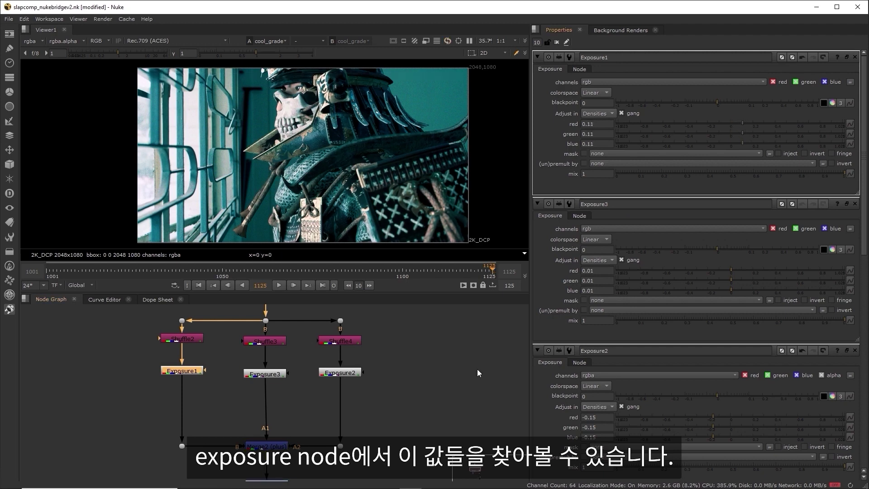
pyautogui.click(417, 374)
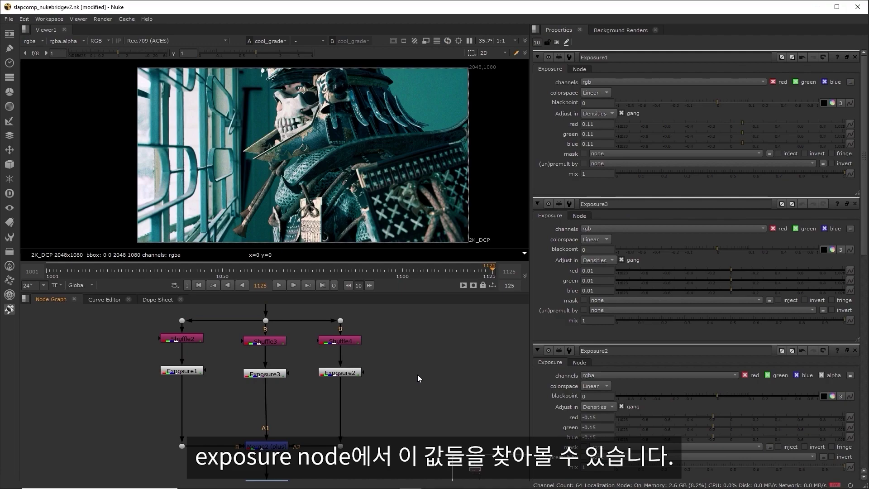
# Switch to Katana and set the Monitor to compare the updated cool comp with the previous one using a Swipe Line.
pyautogui.click(817, 7)
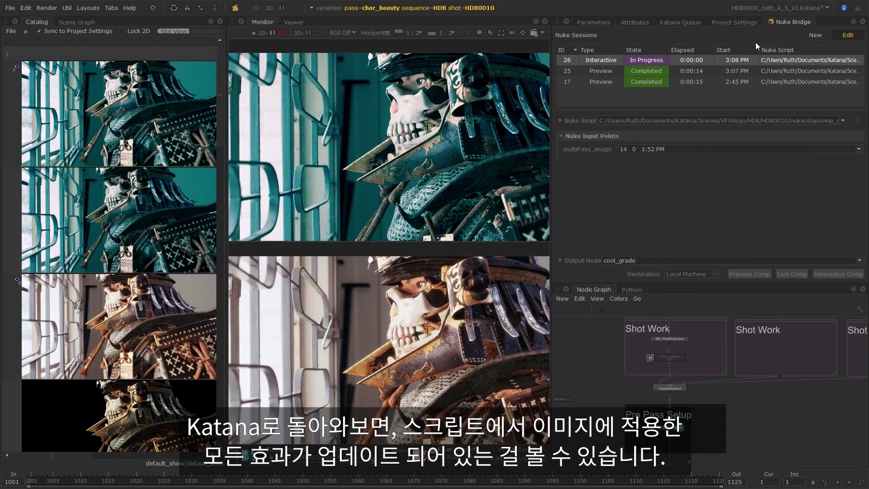
pyautogui.click(70, 191)
pyautogui.click(374, 33)
pyautogui.click(388, 88)
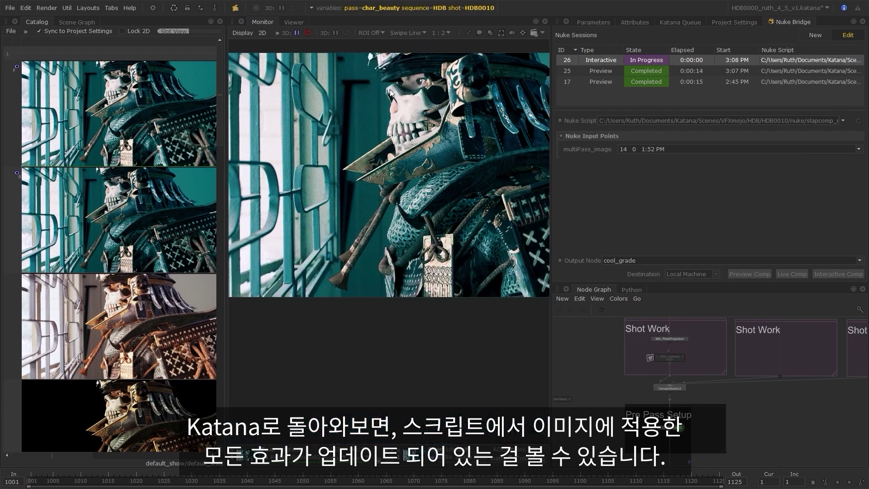
# Compare the two cool-graded comps across the swipe line in the maximized Monitor, both up close and as a whole frame.
pyautogui.press('space')
pyautogui.press('f')
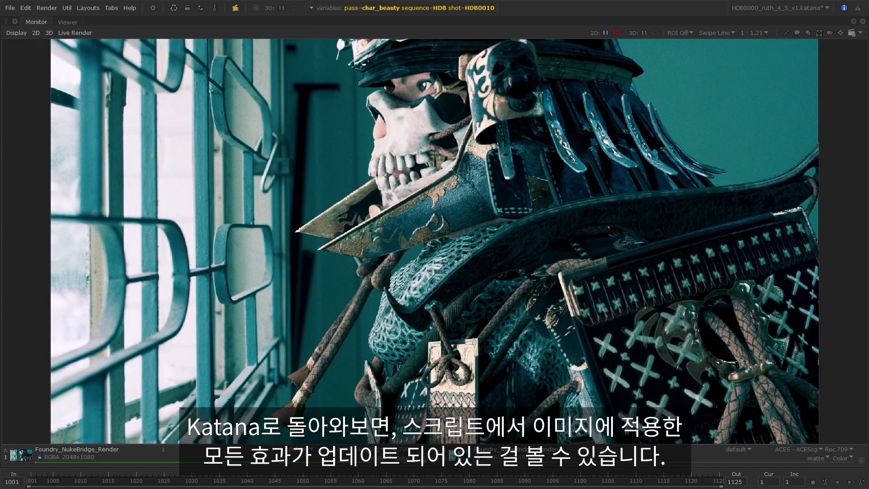
pyautogui.press('space')
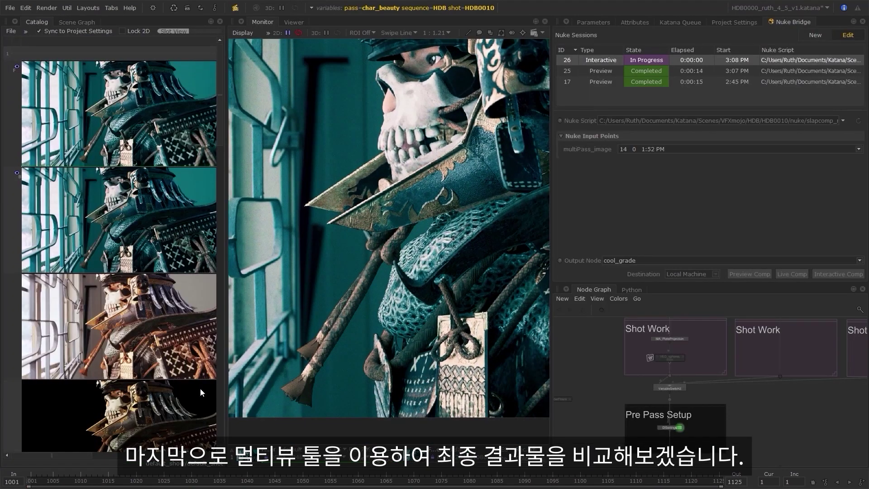
pyautogui.press('space')
pyautogui.moveTo(343, 378); pyautogui.dragTo(282, 241)
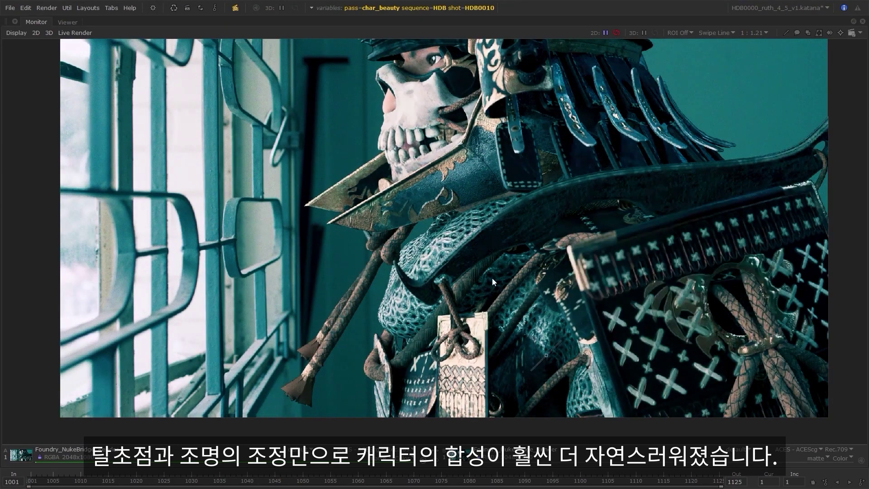
pyautogui.scroll(-3, 507, 299)
pyautogui.moveTo(477, 324); pyautogui.dragTo(498, 320)
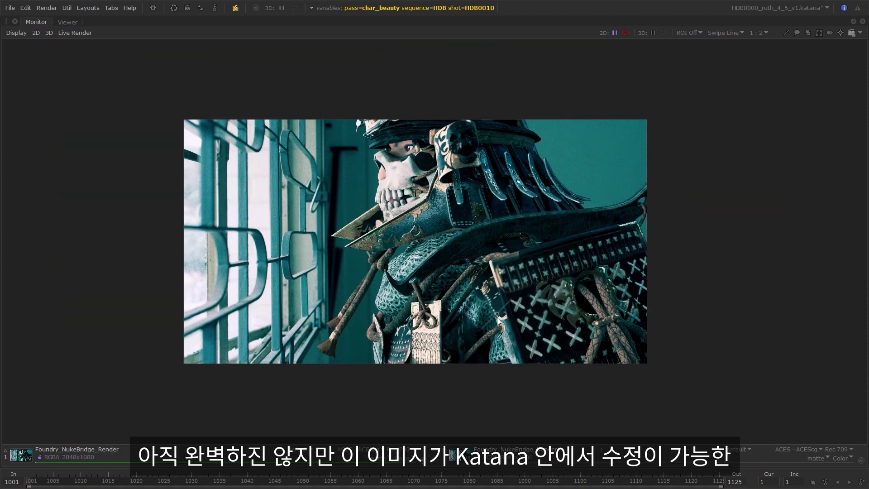
pyautogui.press('space')
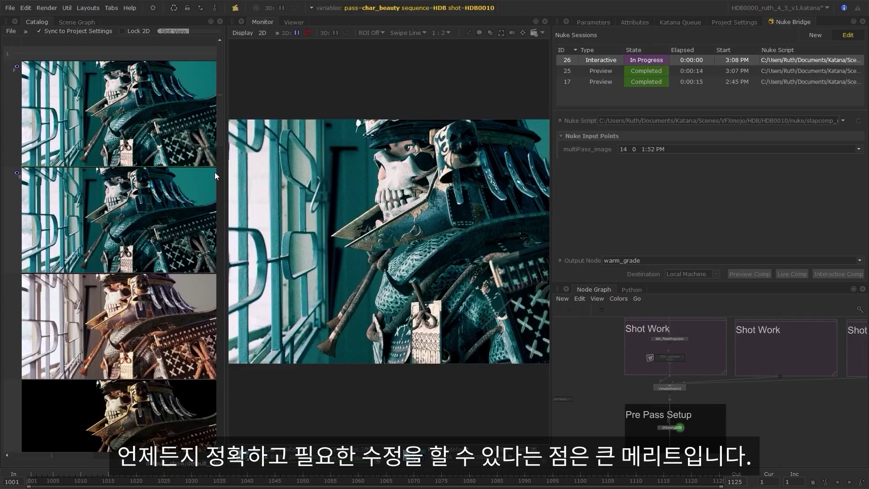
# Cancel the Interactive Comp and run a Preview Comp of the warm_grade output, viewing it in the maximized Monitor.
pyautogui.click(26, 31)
pyautogui.press('Escape')
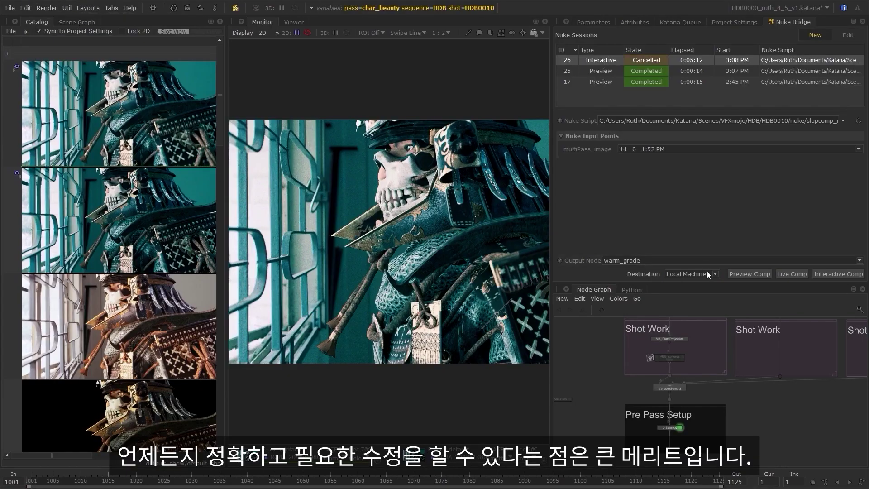
pyautogui.click(751, 274)
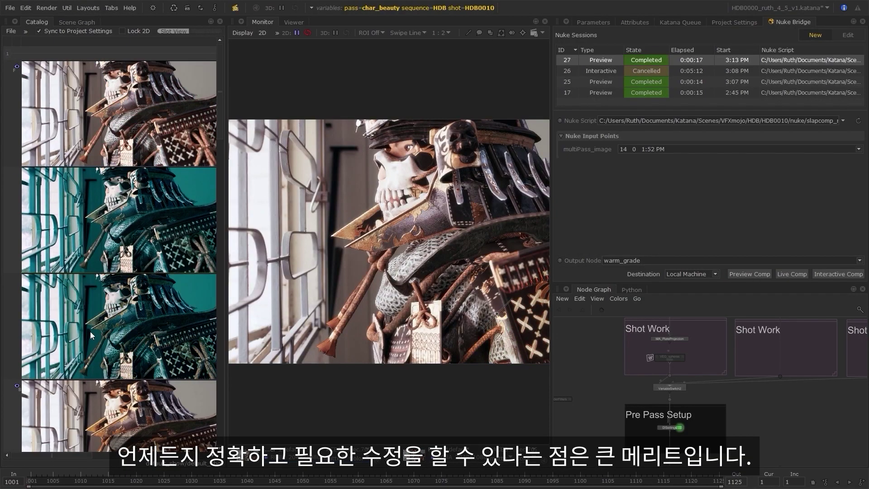
pyautogui.press('space')
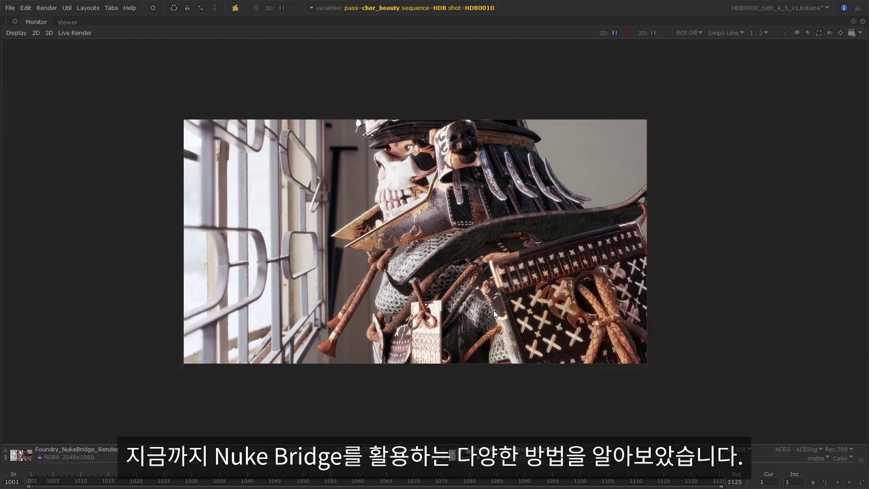